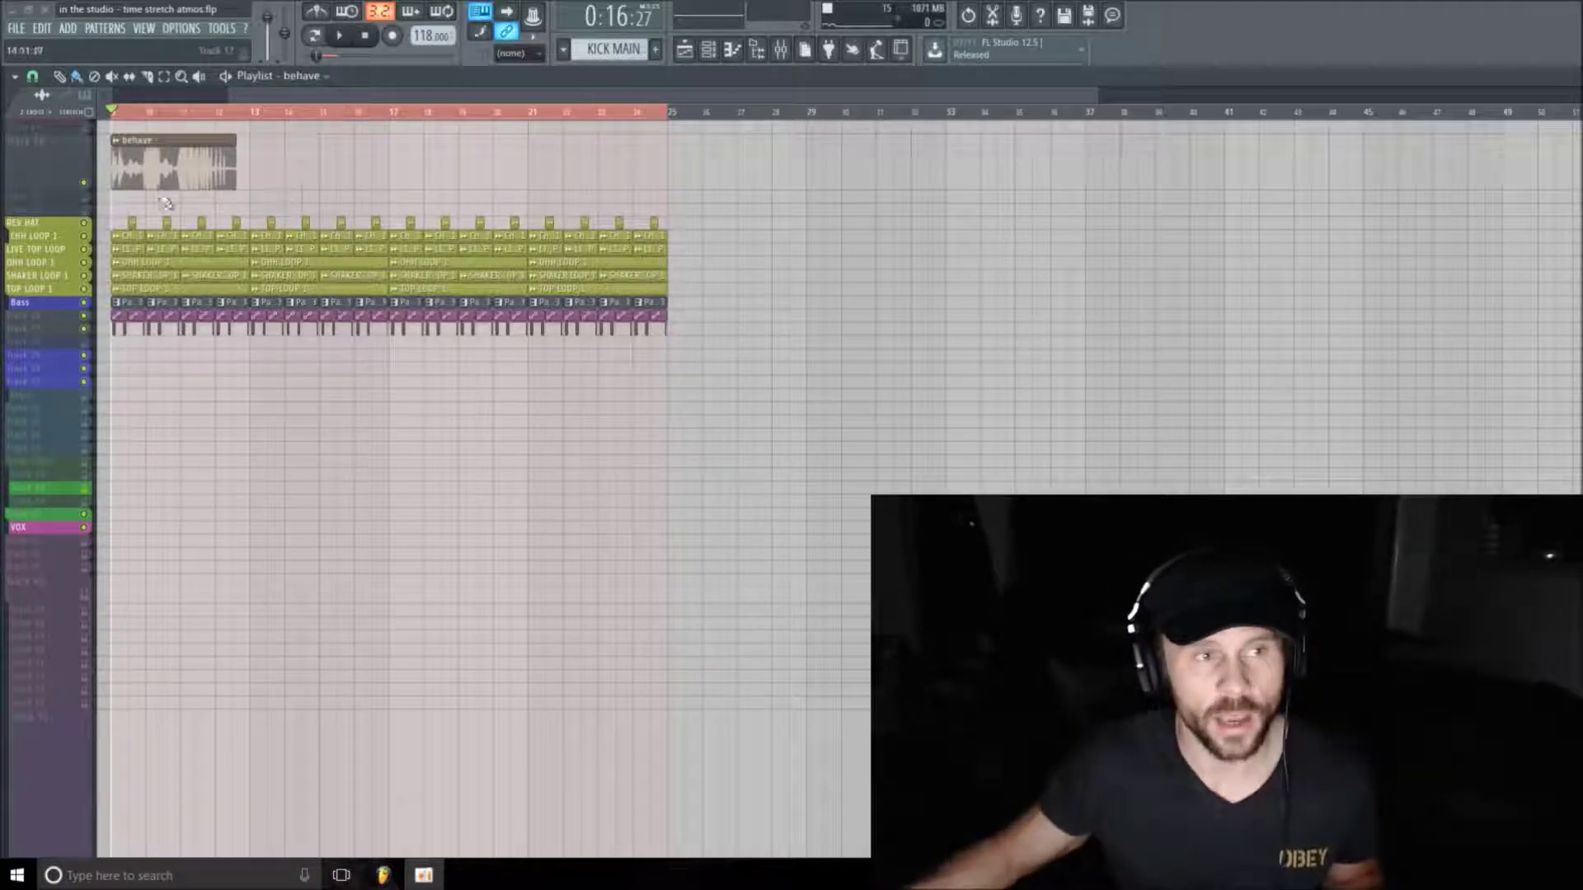
Play the beat with the behave vocal track muted, and turn all tracks back on after stopping
{"action": "left_click", "coordinate": [84, 182]}
{"action": "key", "text": "space"}
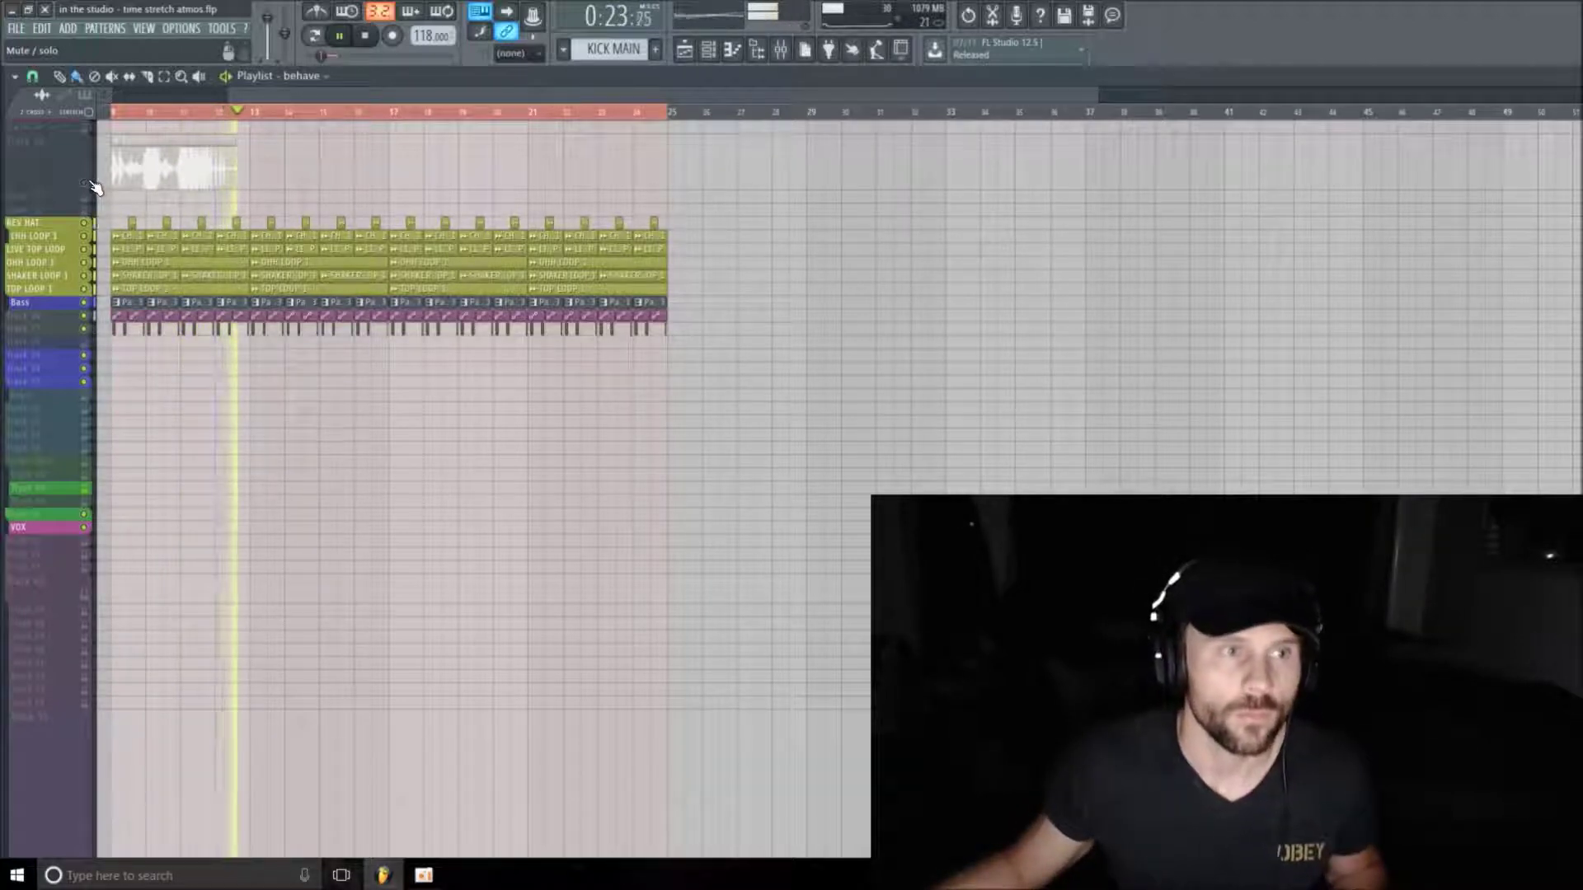
{"action": "right_click", "coordinate": [91, 186]}
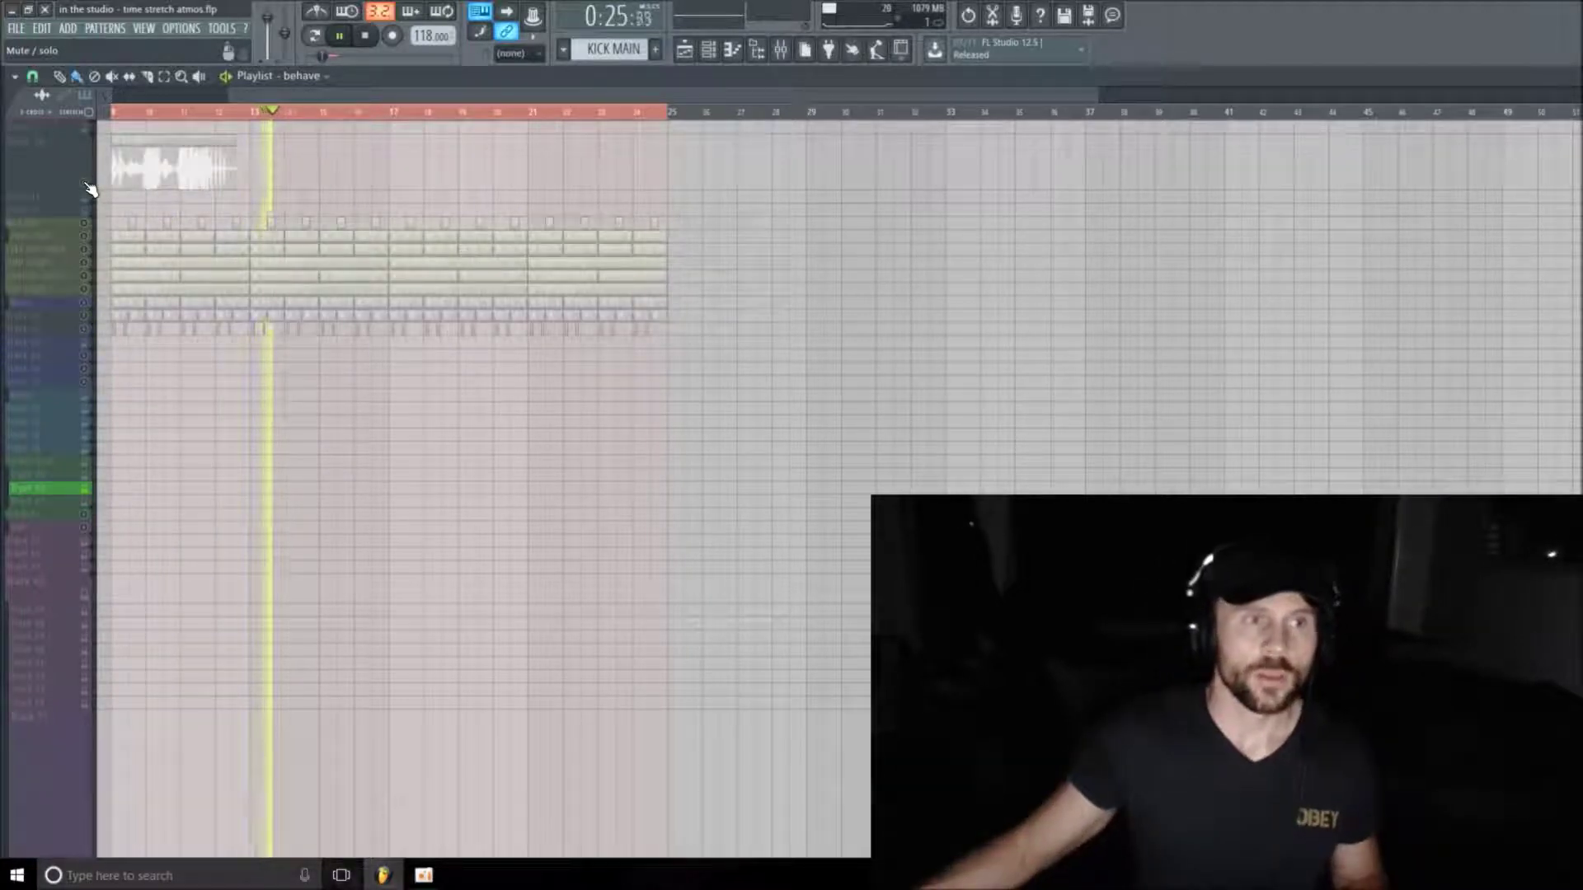
{"action": "key", "text": "space"}
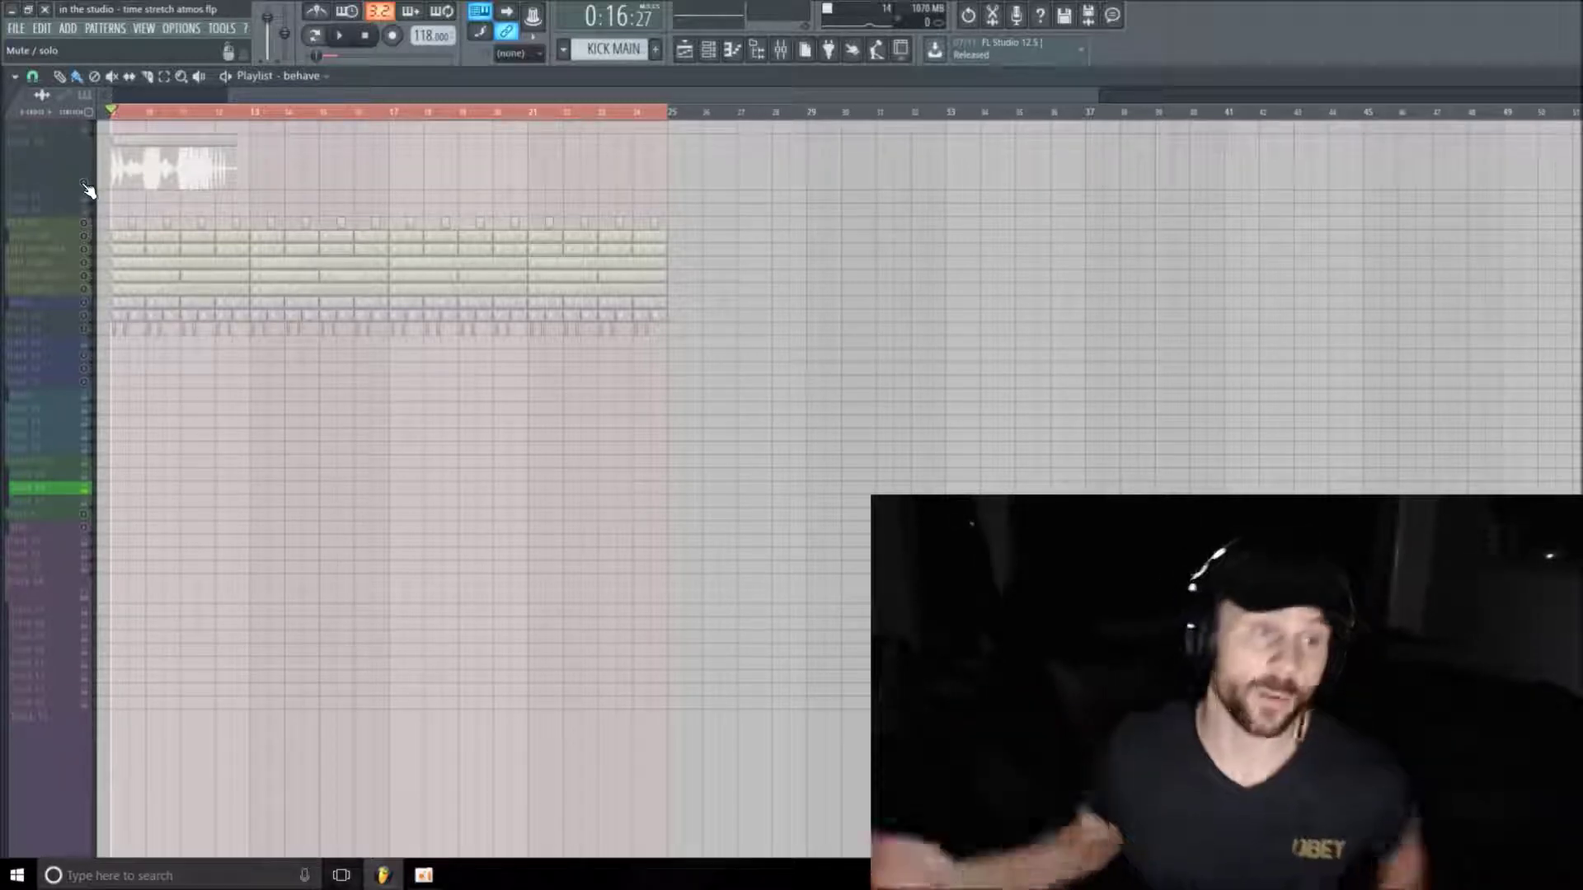
{"action": "left_click", "coordinate": [84, 183]}
{"action": "left_click", "coordinate": [84, 183]}
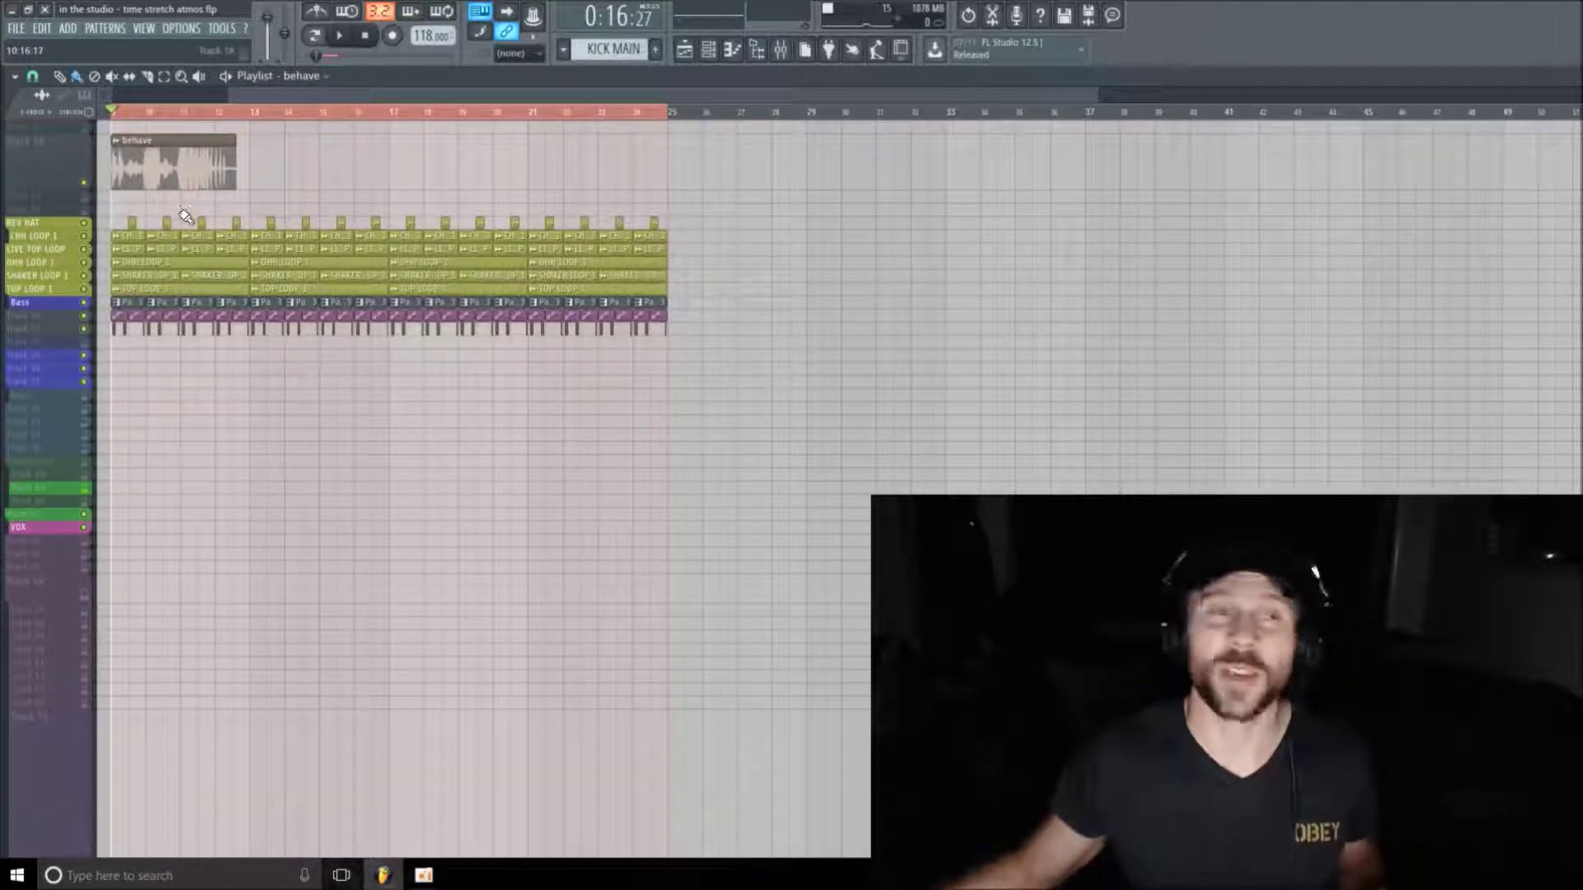
Play the behave track soloed, and bring the other tracks back in during playback
{"action": "right_click", "coordinate": [84, 183]}
{"action": "key", "text": "space"}
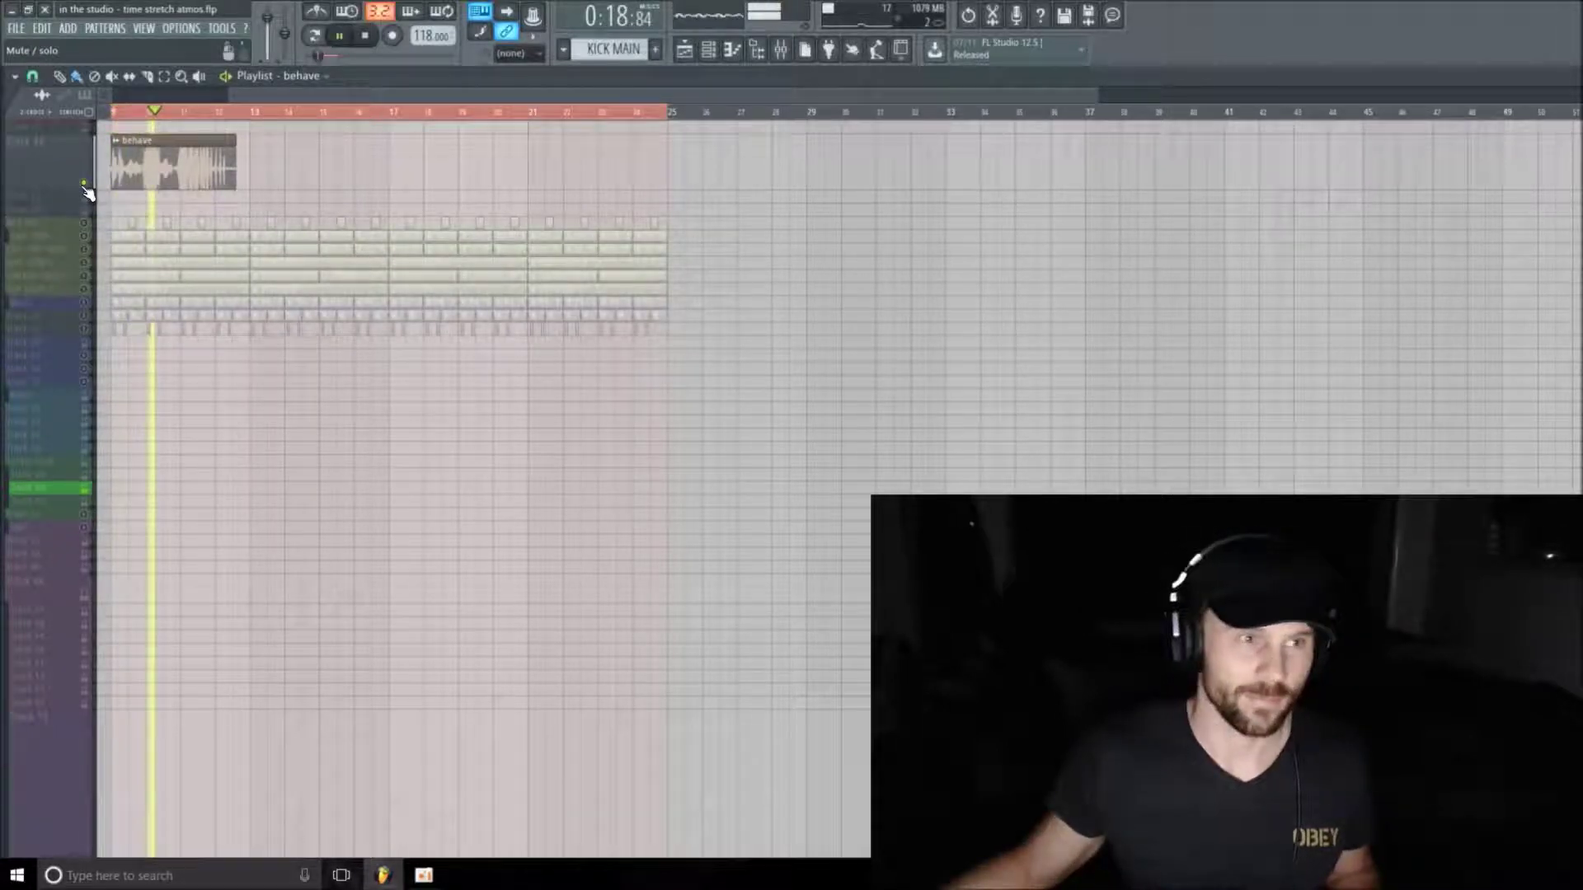
{"action": "right_click", "coordinate": [84, 183]}
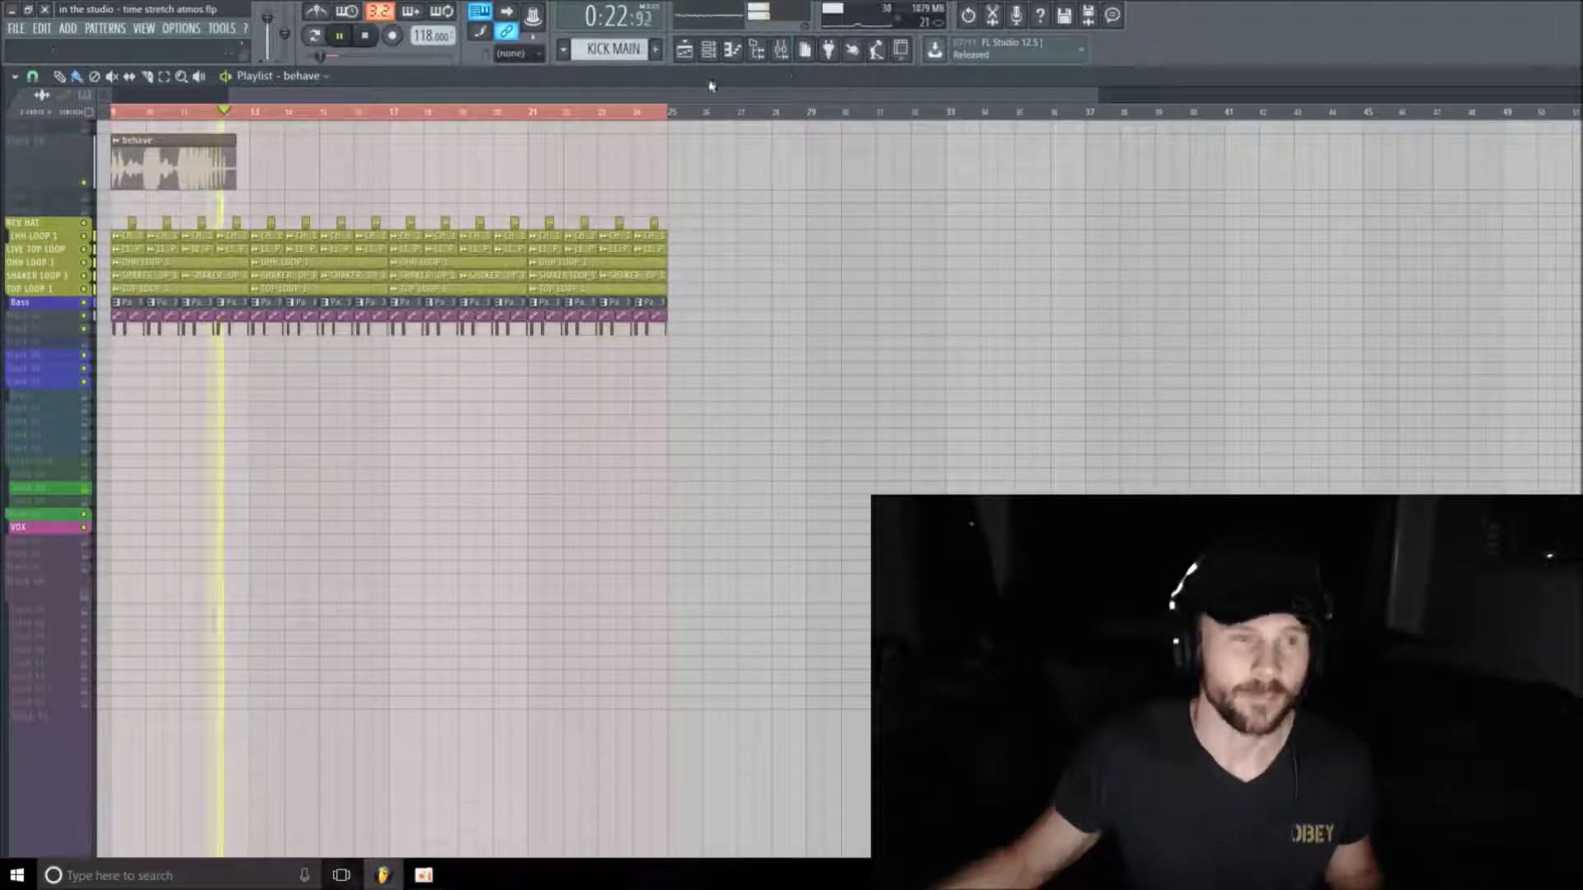
Set the volume fader of mixer Insert 29 to 33% (-18.5 dB) while playing the loop
{"action": "left_click", "coordinate": [780, 49]}
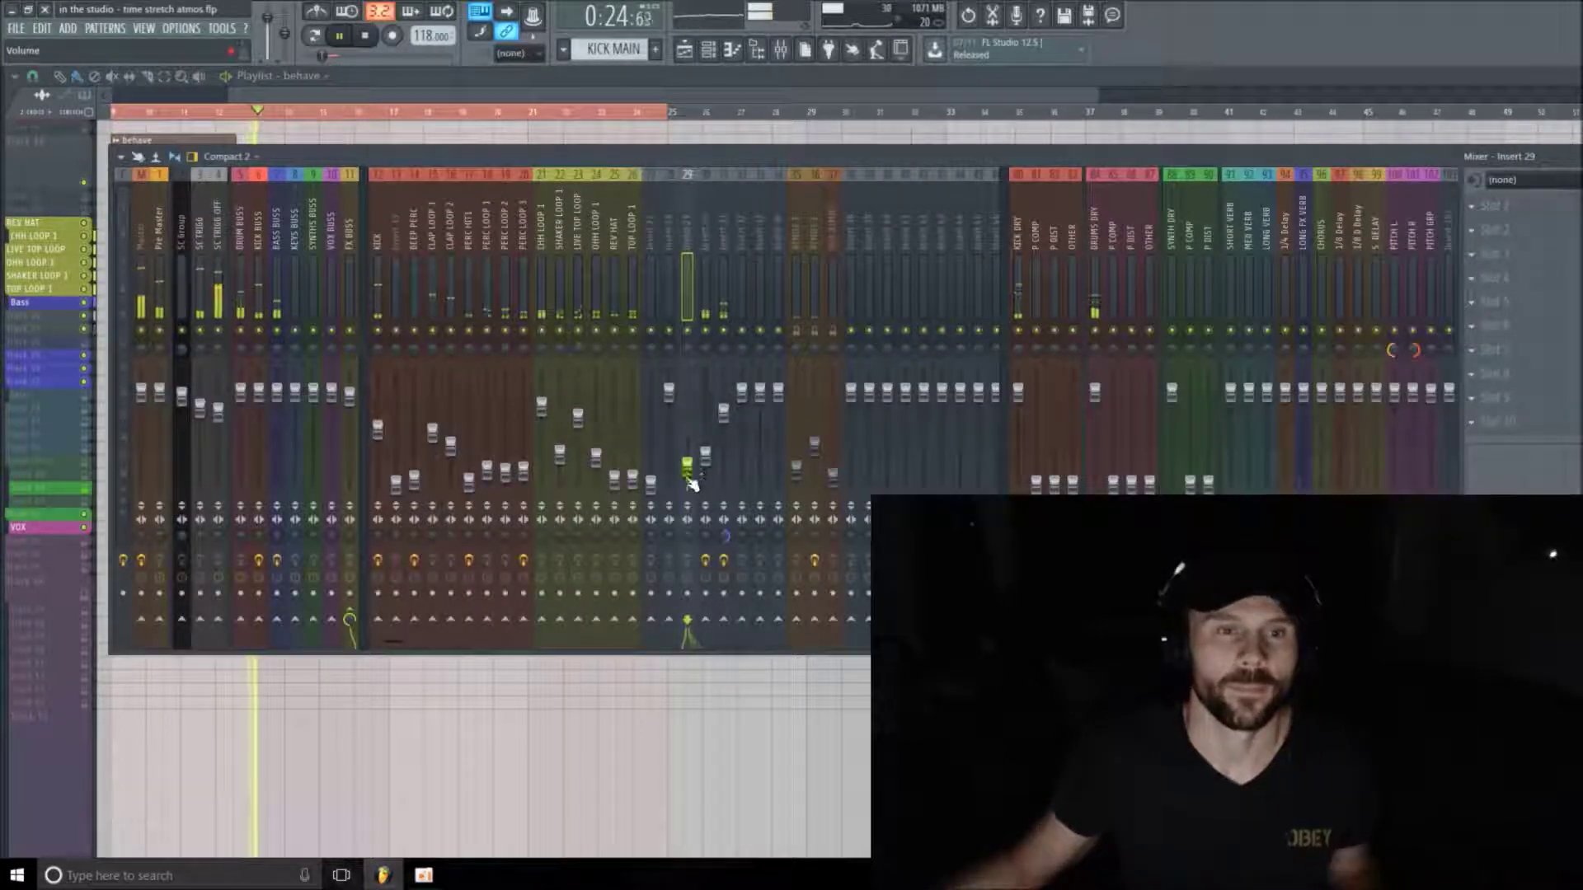
{"action": "key", "text": "space"}
{"action": "key", "text": "space"}
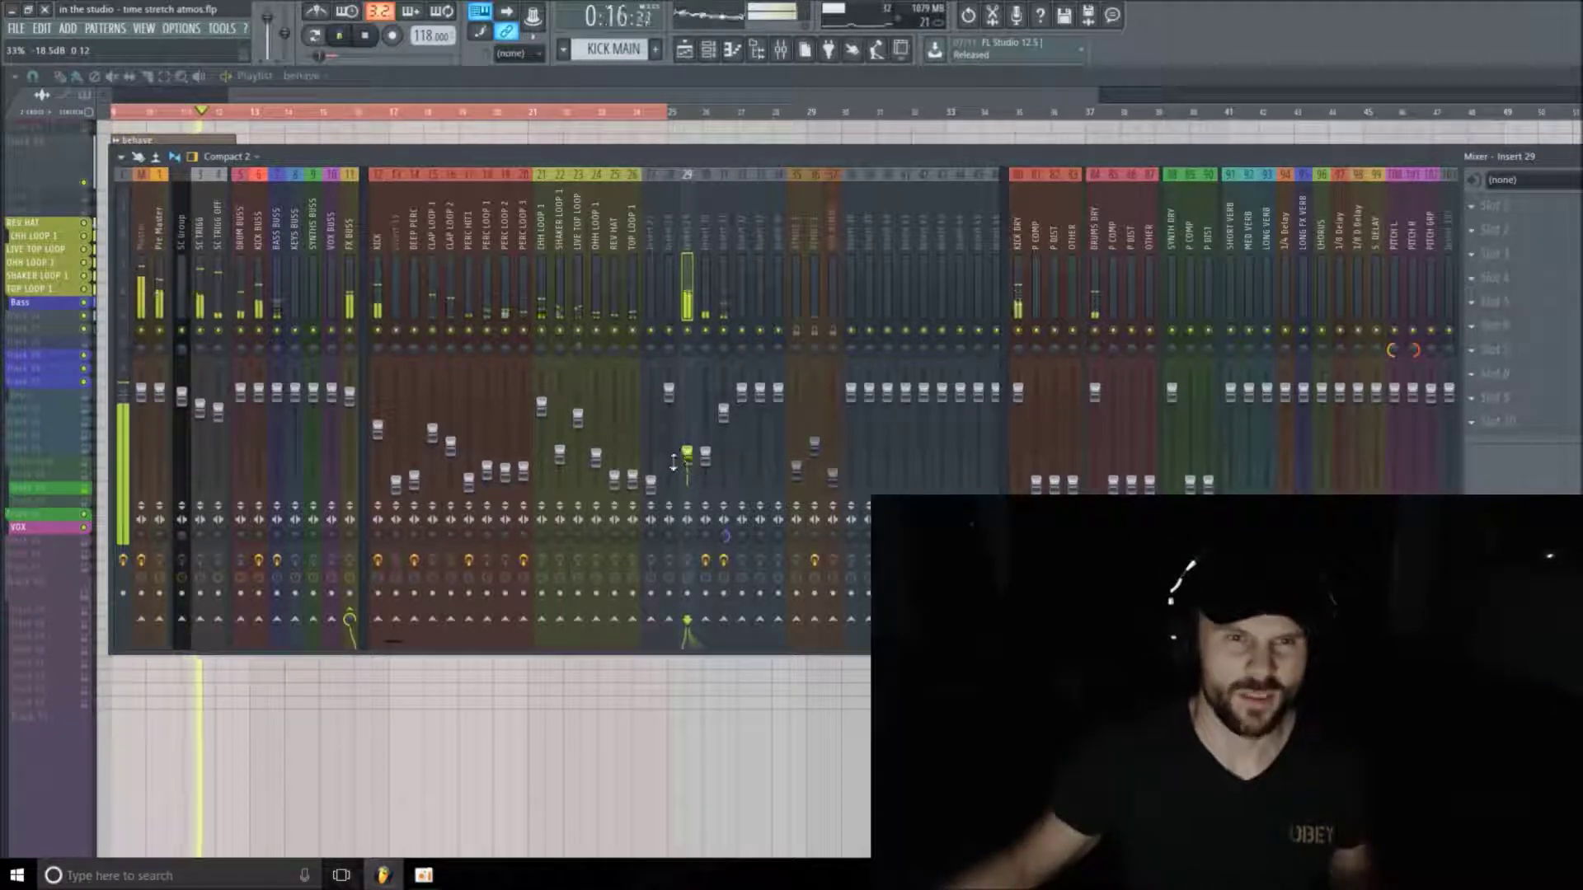
{"action": "key", "text": "space"}
Play the quiet end of the behave clip in bar 12 together with the full beat
{"action": "left_click_drag", "start_coordinate": [1092, 96], "coordinate": [564, 153]}
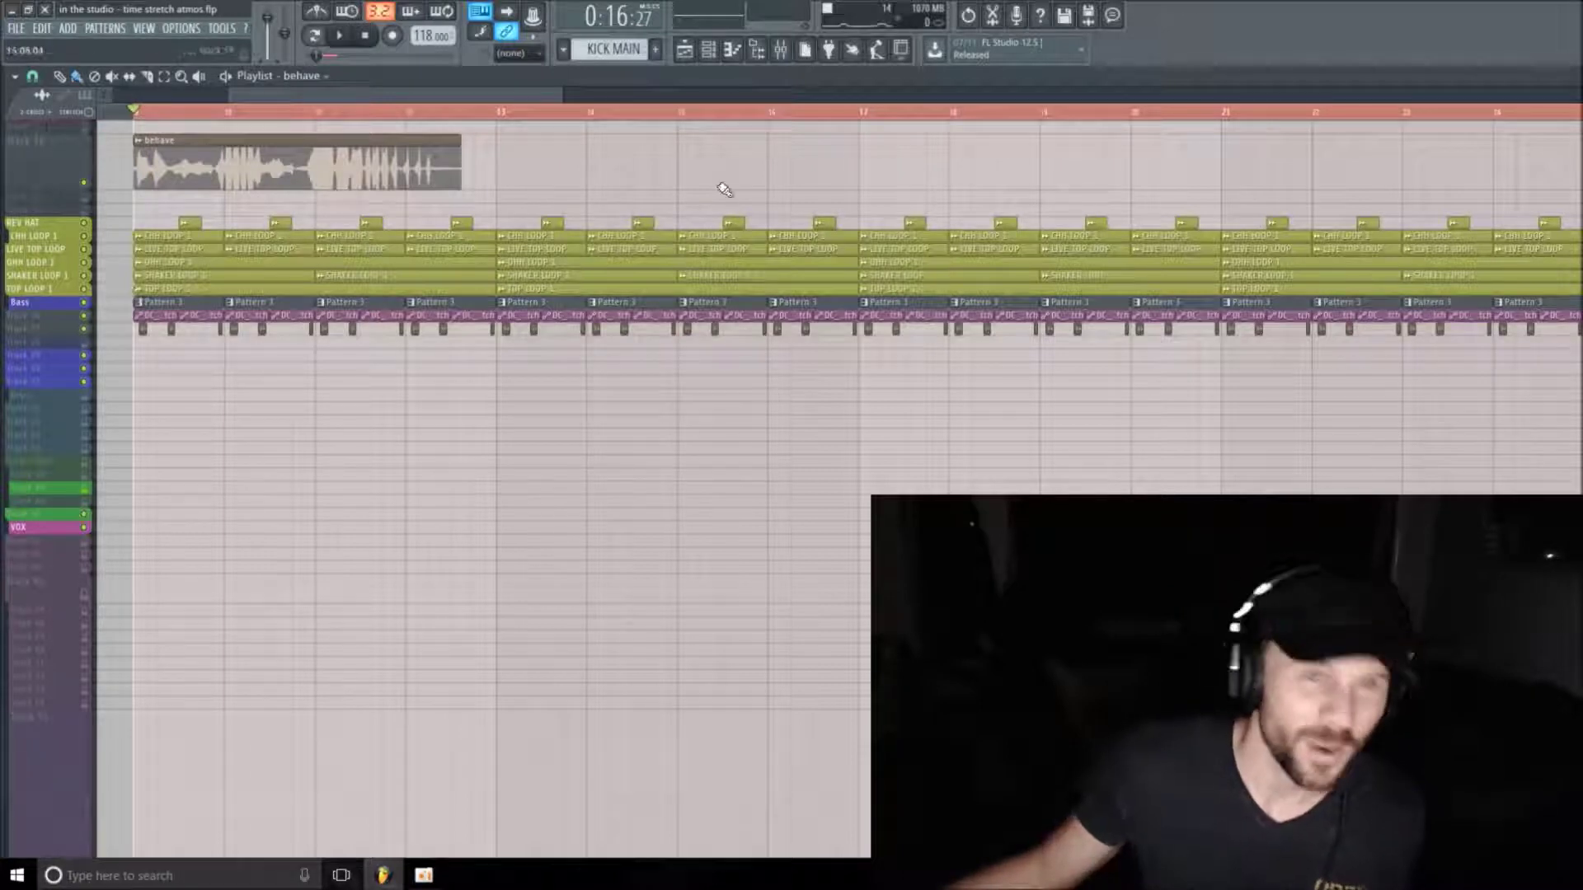
{"action": "left_click_drag", "start_coordinate": [558, 89], "coordinate": [471, 91]}
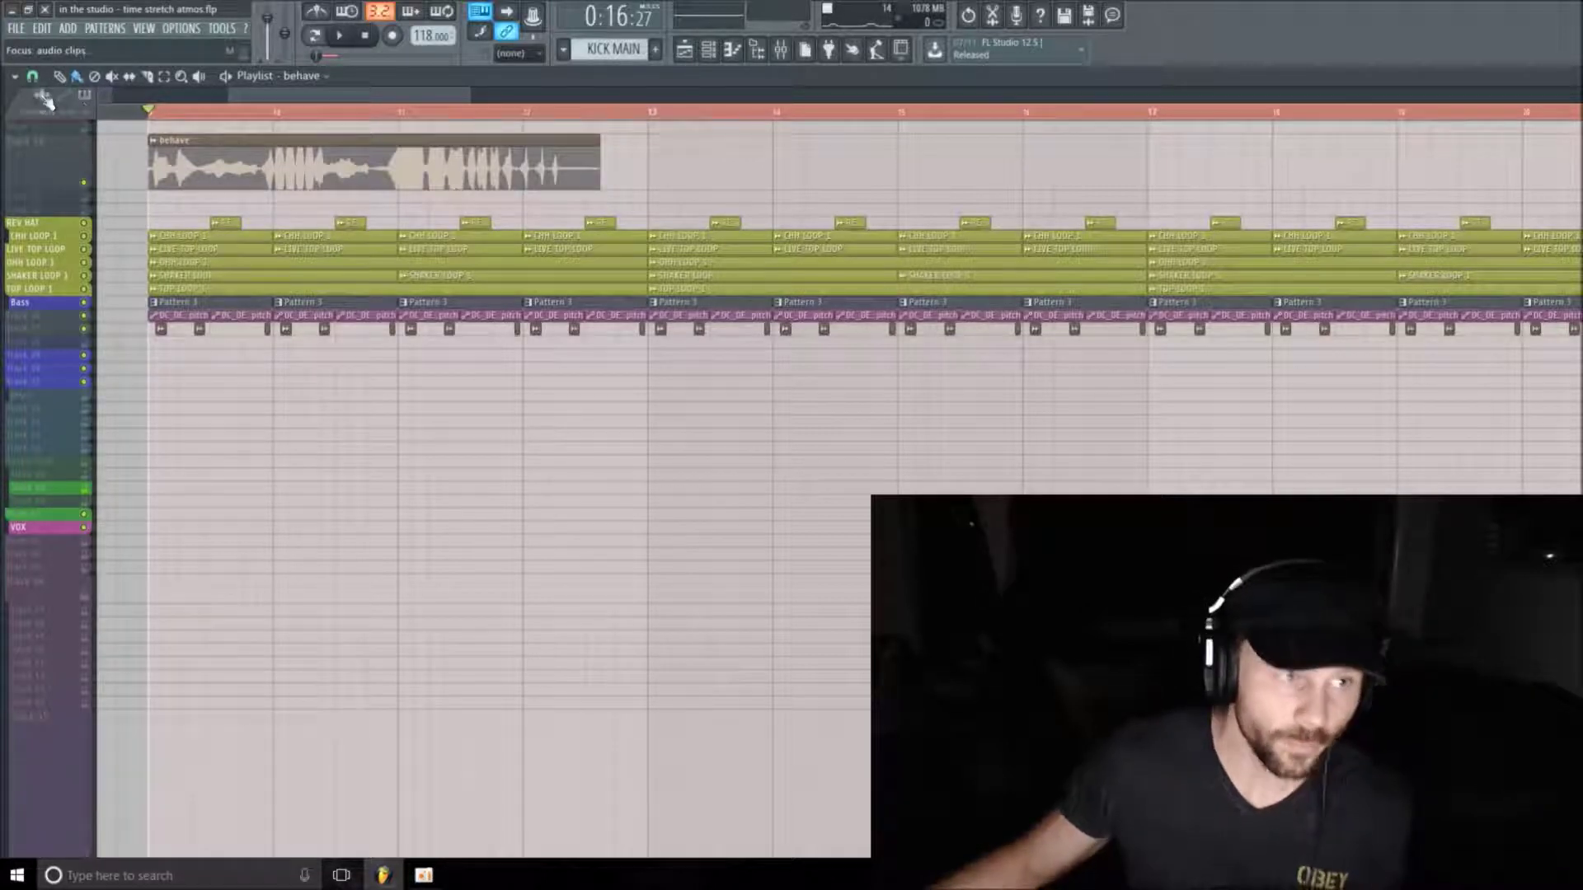
{"action": "left_click_drag", "start_coordinate": [466, 102], "coordinate": [561, 95]}
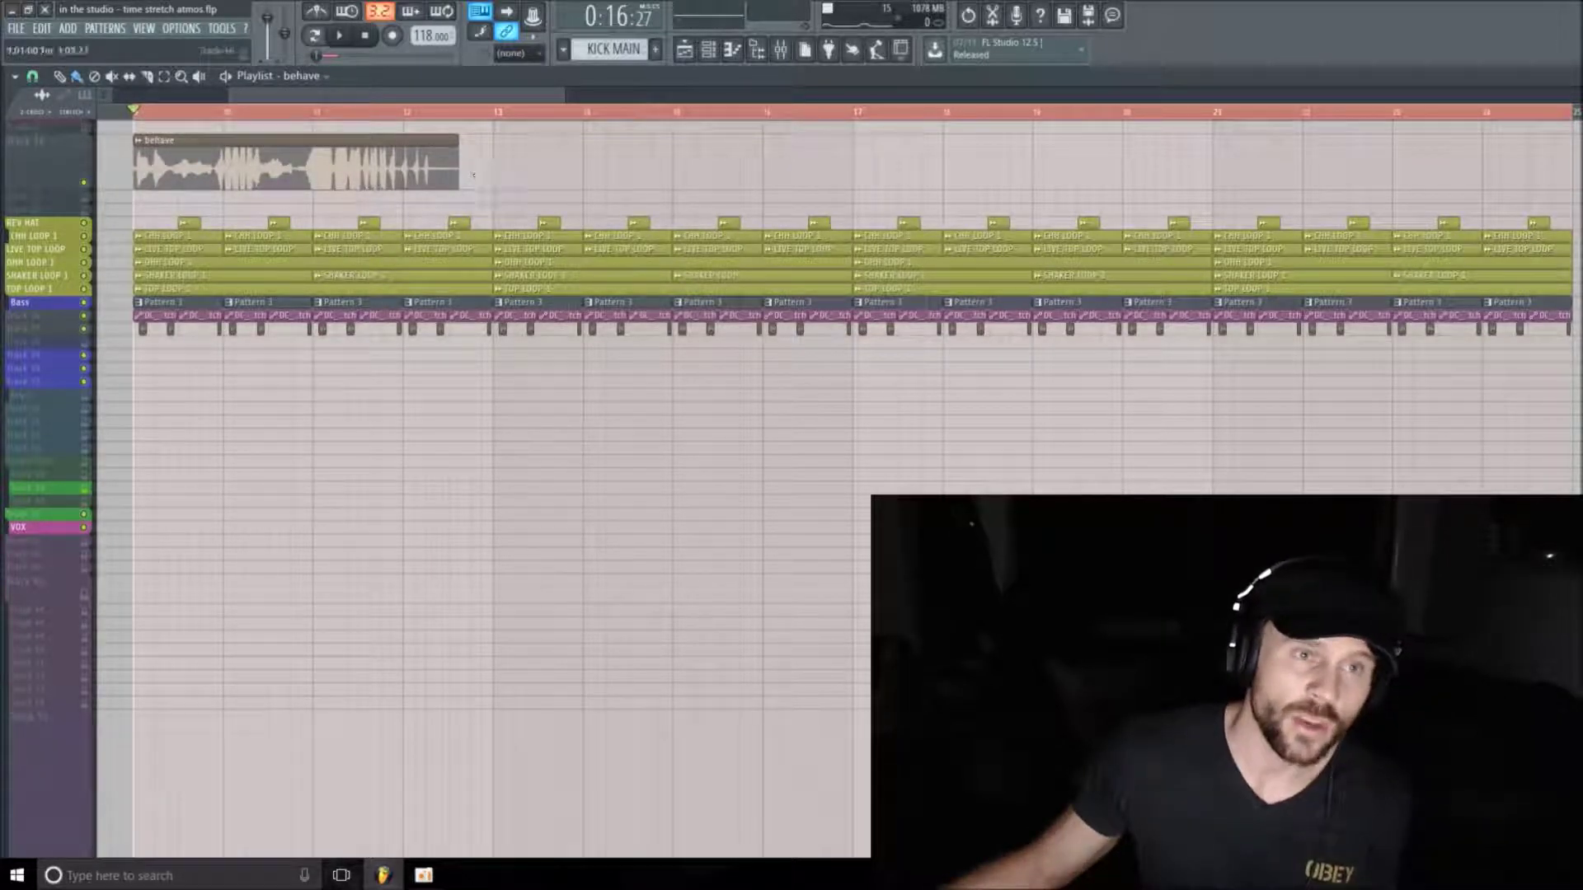
{"action": "left_click", "coordinate": [436, 112]}
{"action": "key", "text": "space"}
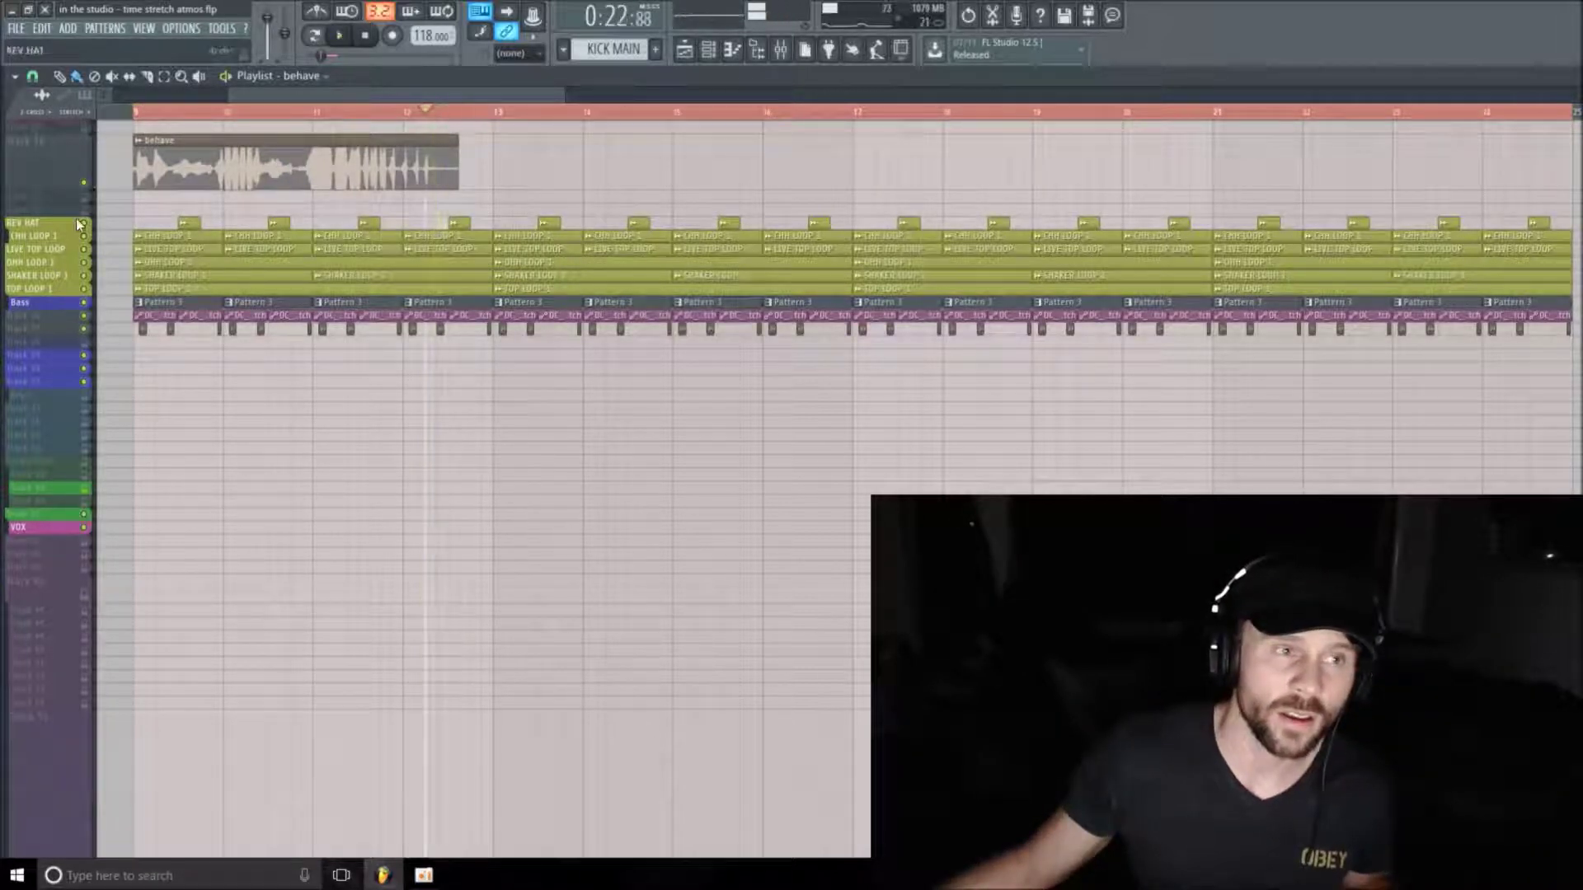
Solo the behave track and audition its fading tail from bar 12
{"action": "left_click", "coordinate": [83, 182], "text": "ctrl"}
{"action": "left_click", "coordinate": [430, 105]}
{"action": "key", "text": "space"}
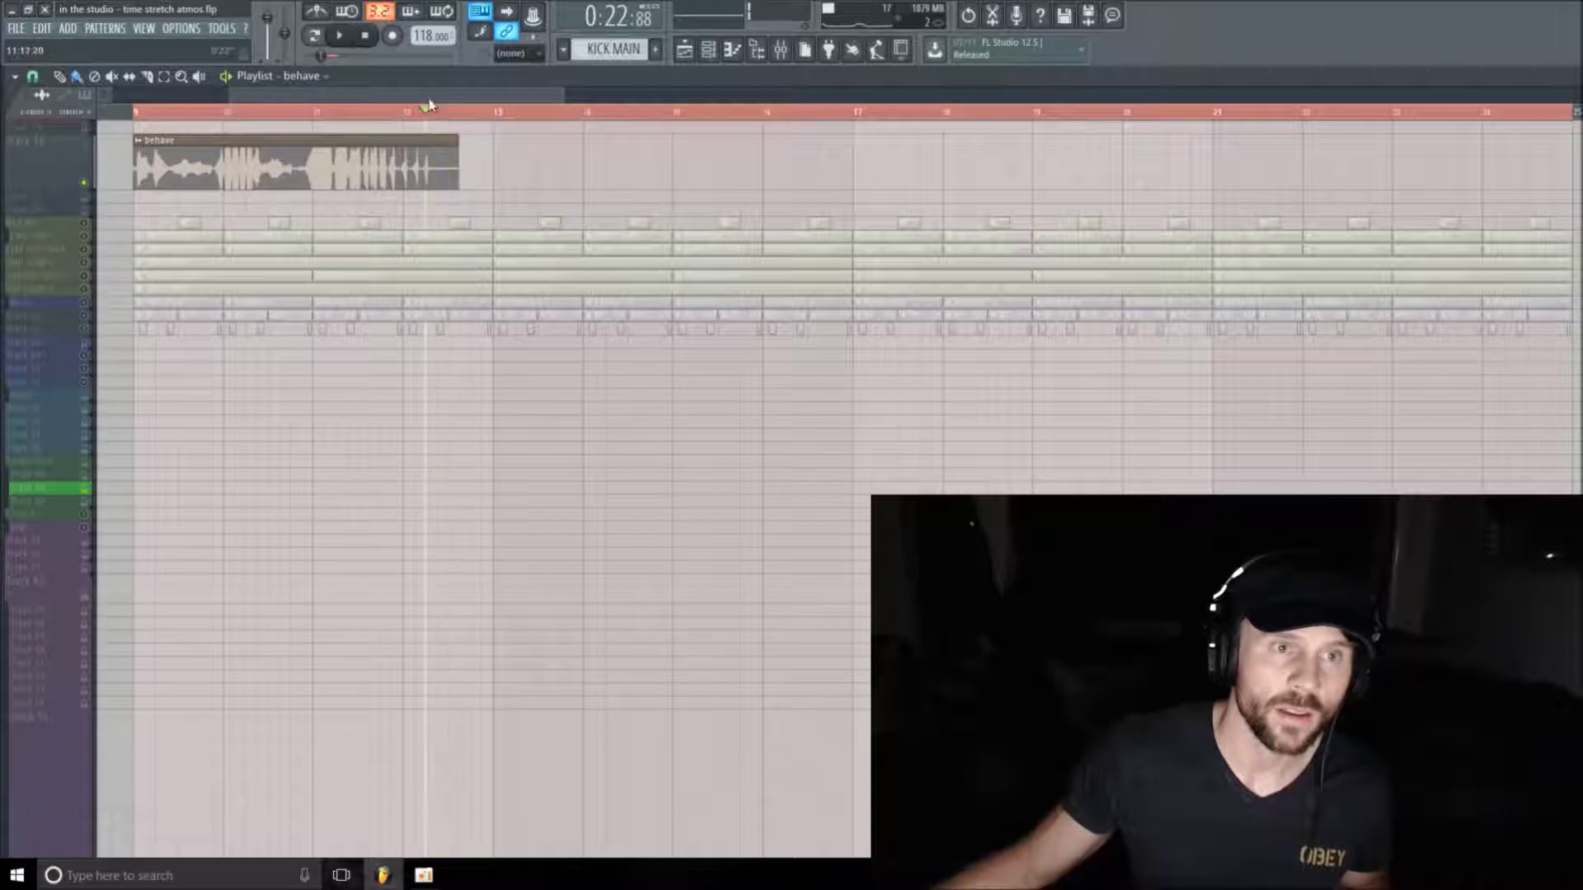
{"action": "left_click", "coordinate": [440, 114]}
{"action": "key", "text": "space"}
{"action": "left_click", "coordinate": [441, 115]}
{"action": "key", "text": "space"}
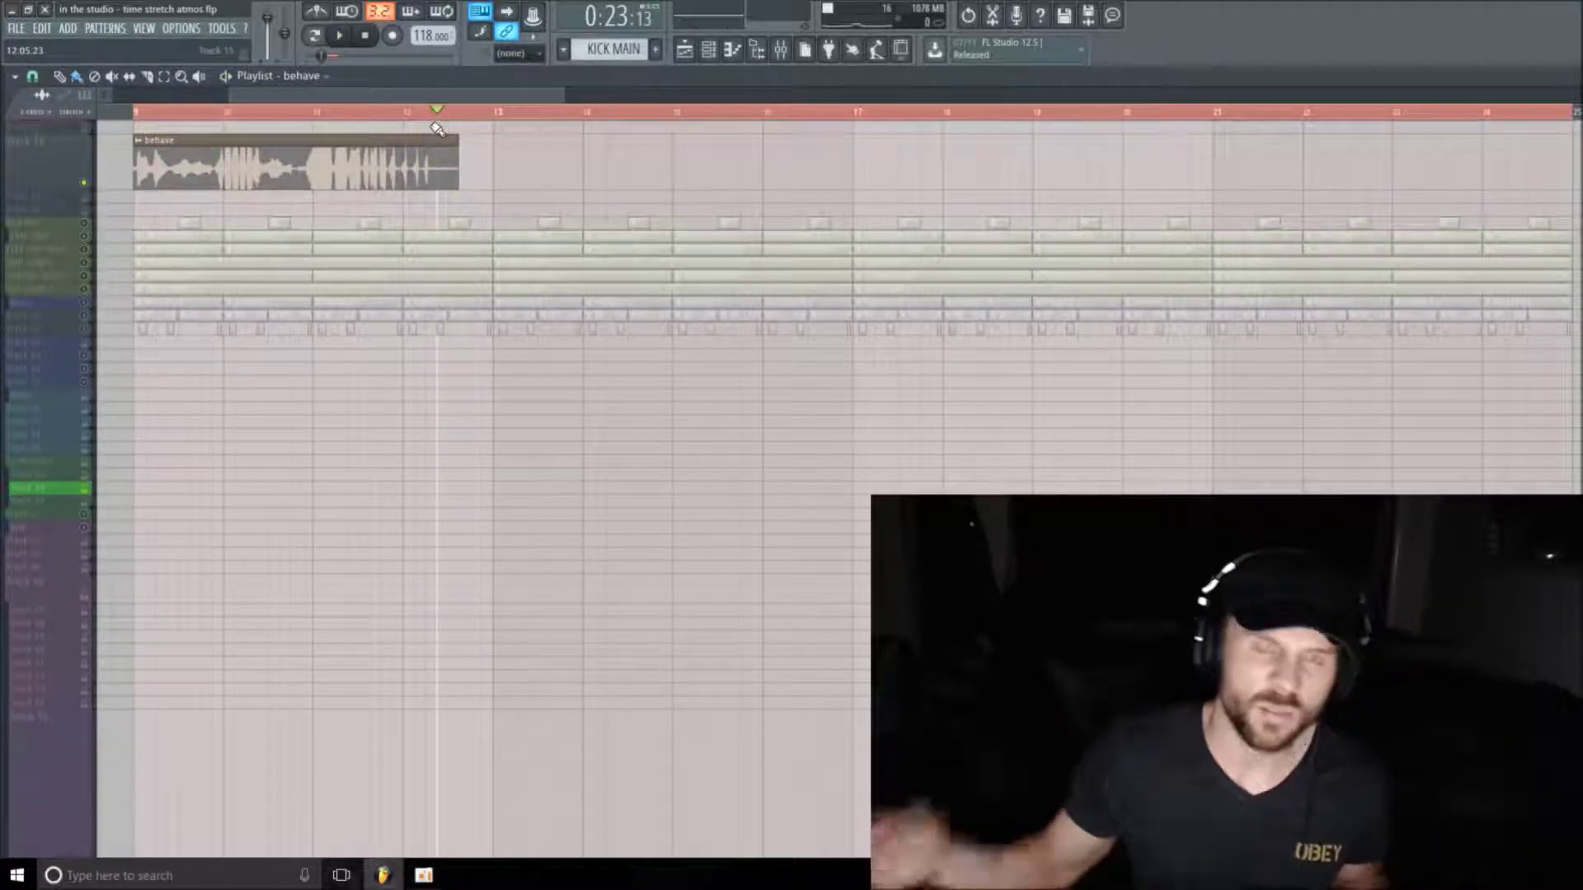
Replay the behave clip's tail and restore the full mix from the solo
{"action": "key", "text": "space"}
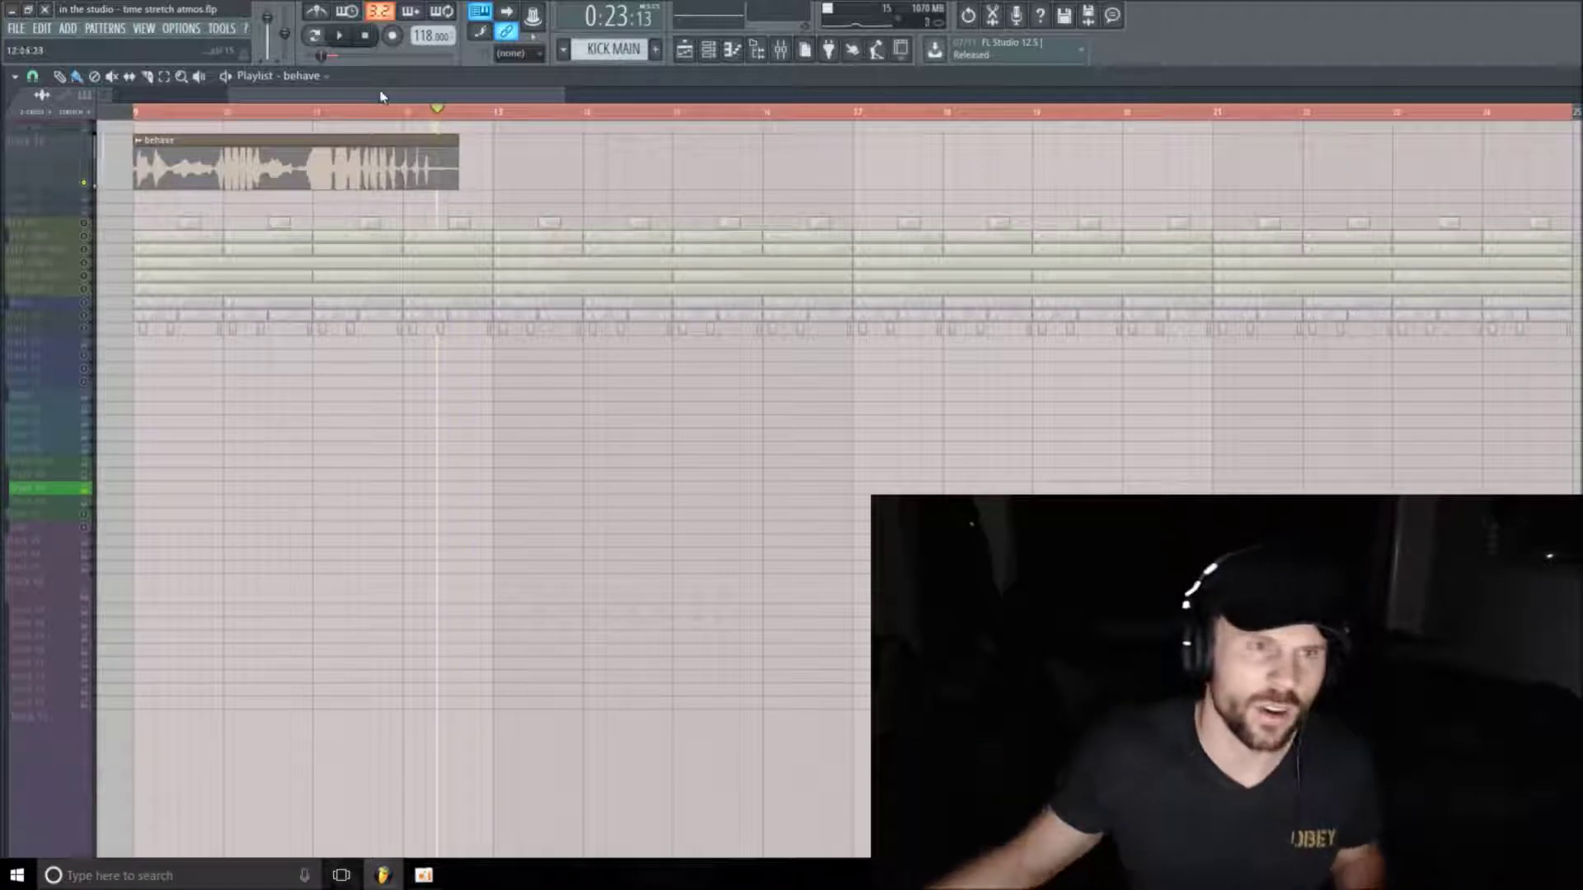
{"action": "key", "text": "space"}
{"action": "key", "text": "space"}
{"action": "key", "text": "space"}
{"action": "key", "text": "space"}
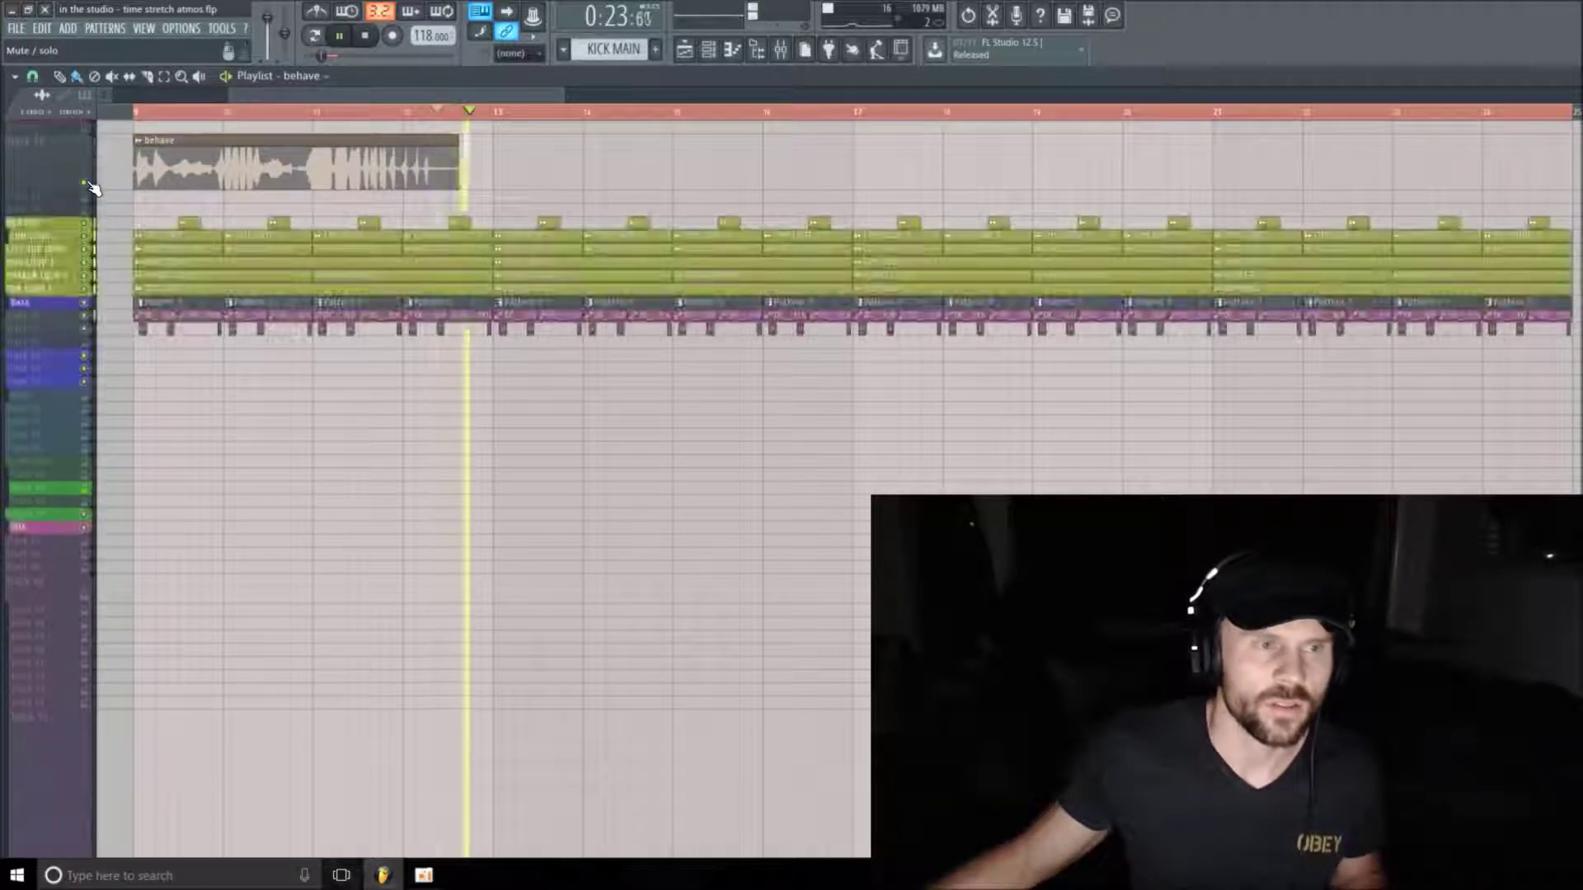
{"action": "key", "text": "space"}
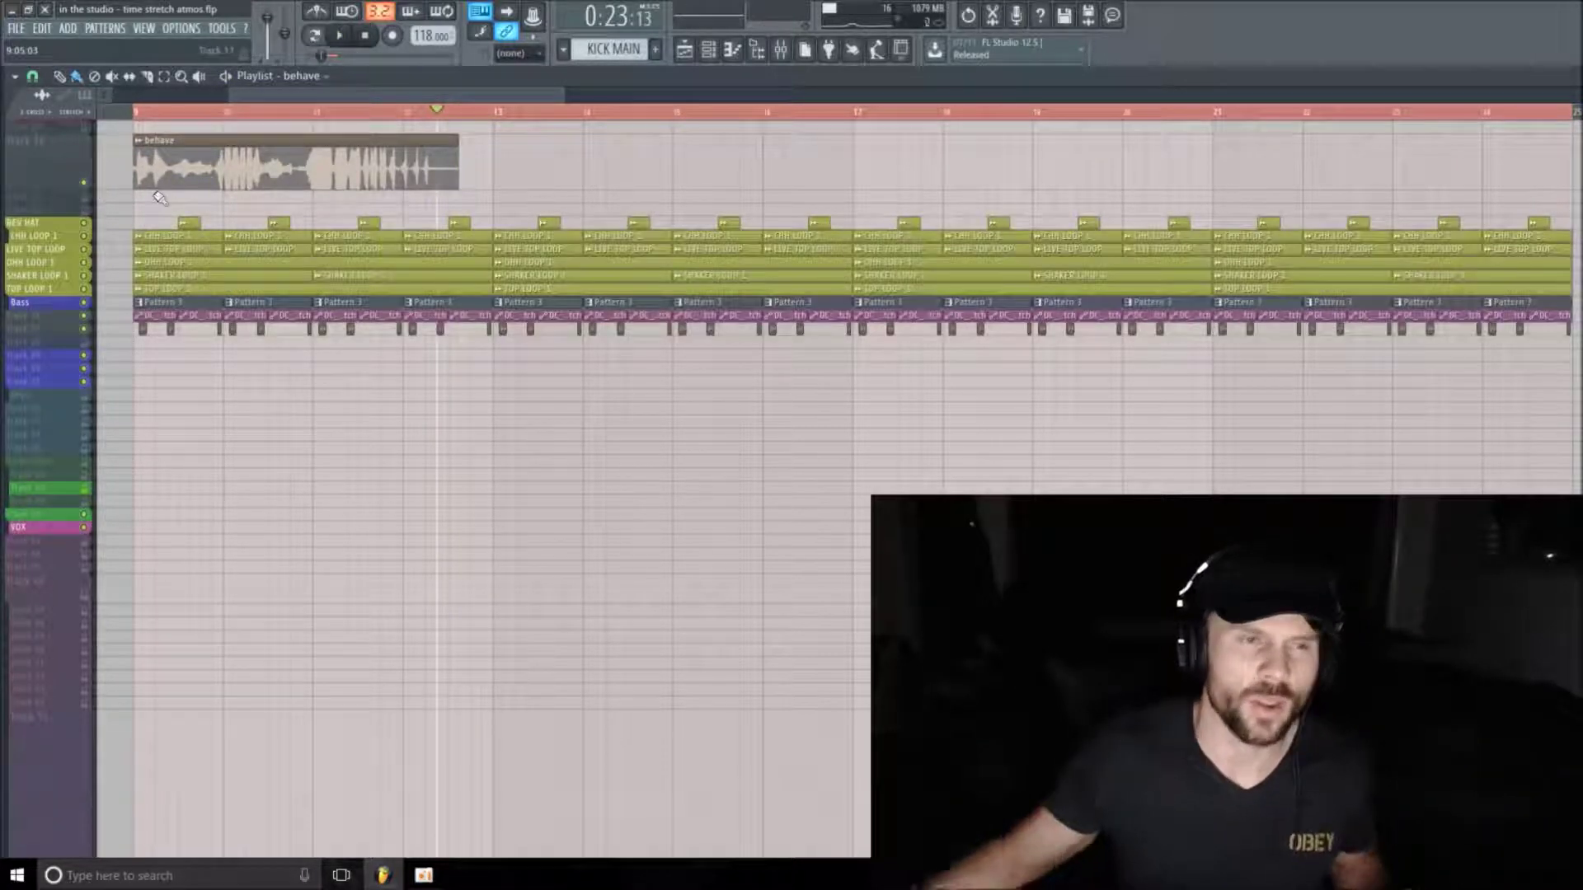
Time-stretch the behave clip so it ends just past the start of bar 21, and play its stretched tail from bar 20
{"action": "left_click_drag", "start_coordinate": [562, 106], "coordinate": [616, 97]}
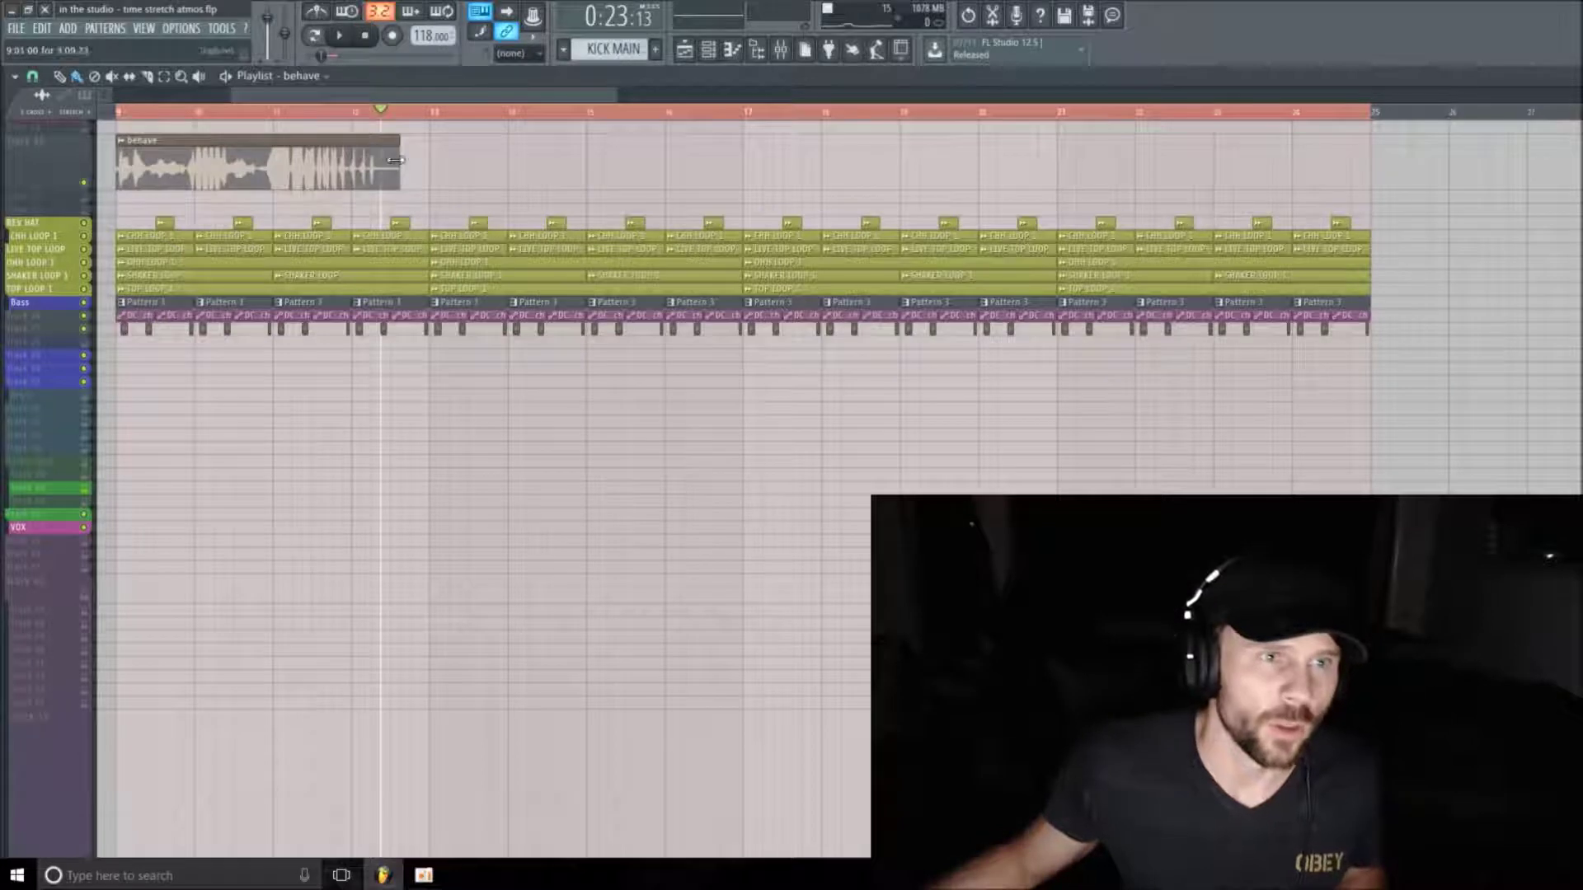
{"action": "left_click_drag", "start_coordinate": [396, 160], "coordinate": [1074, 160]}
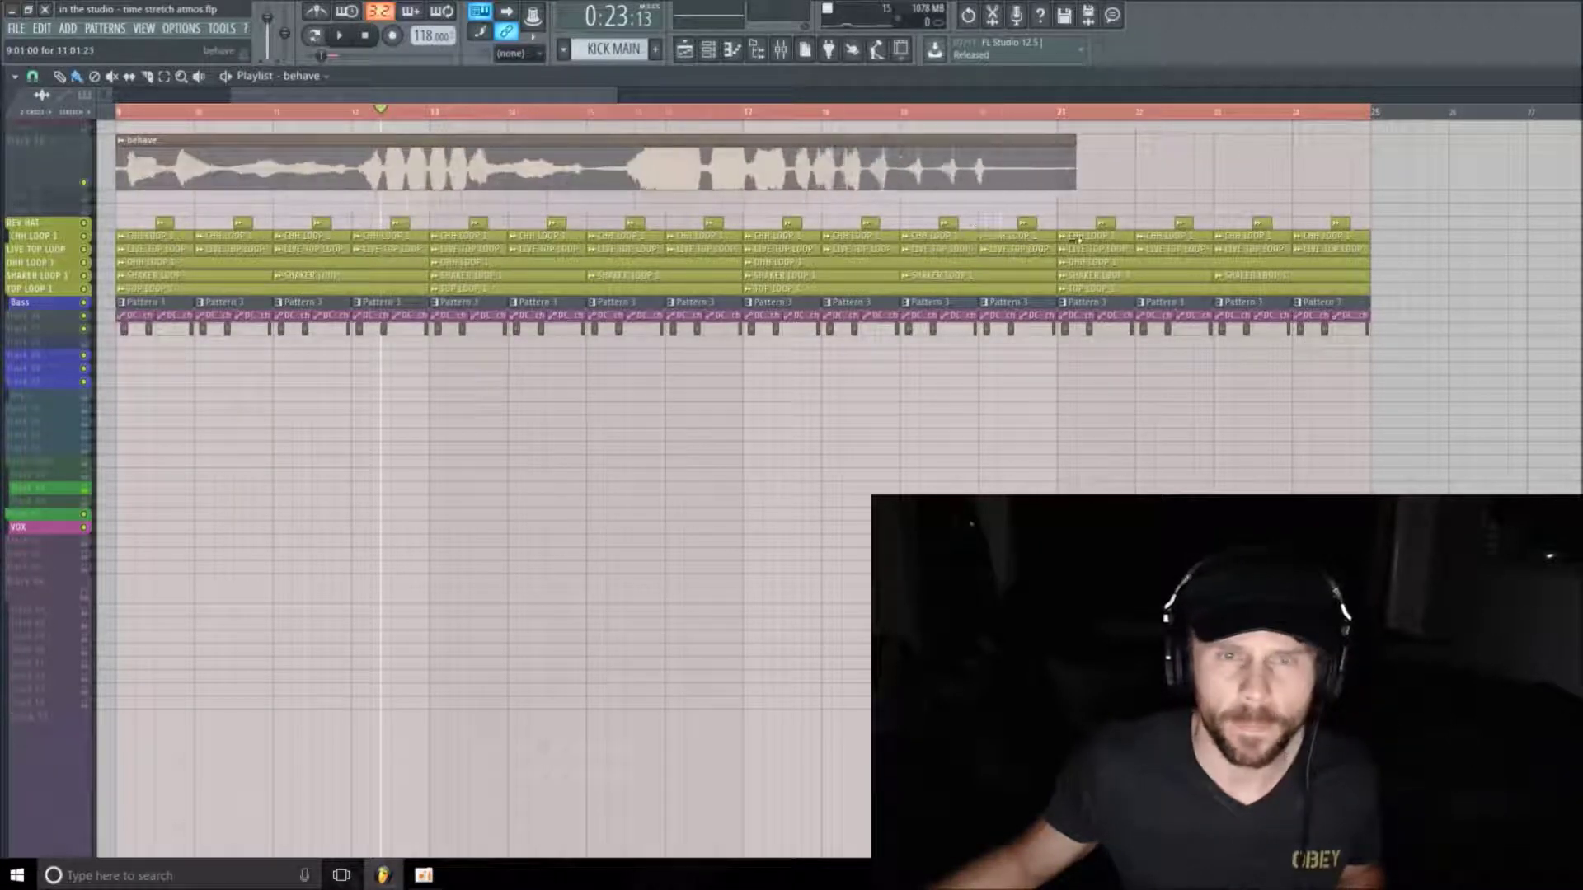
{"action": "left_click", "coordinate": [1002, 113]}
{"action": "key", "text": "space"}
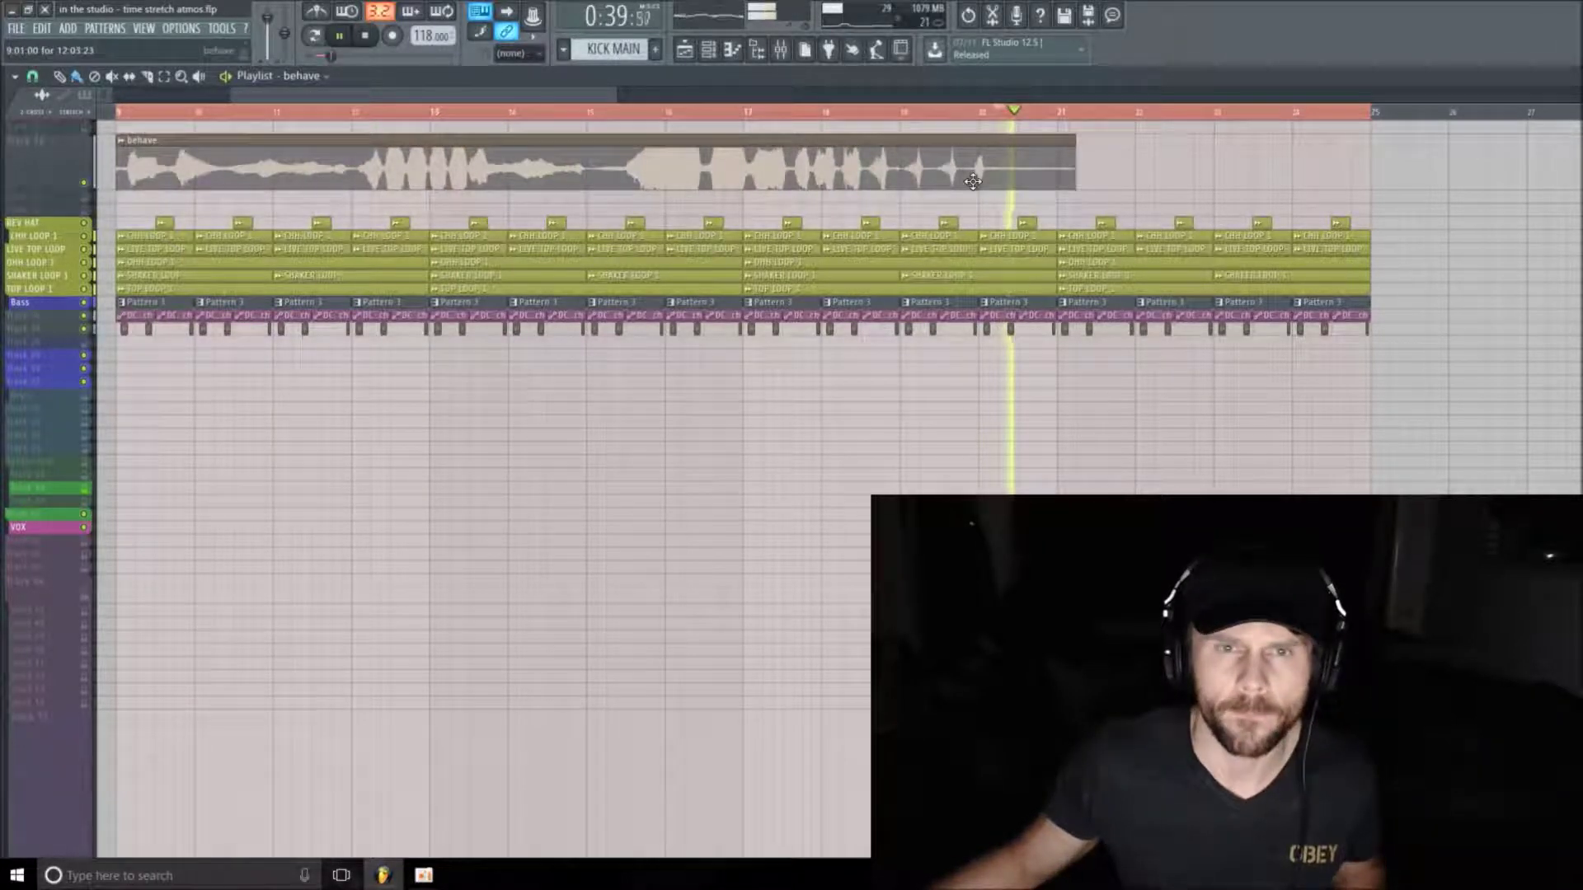
{"action": "key", "text": "space"}
{"action": "key", "text": "space"}
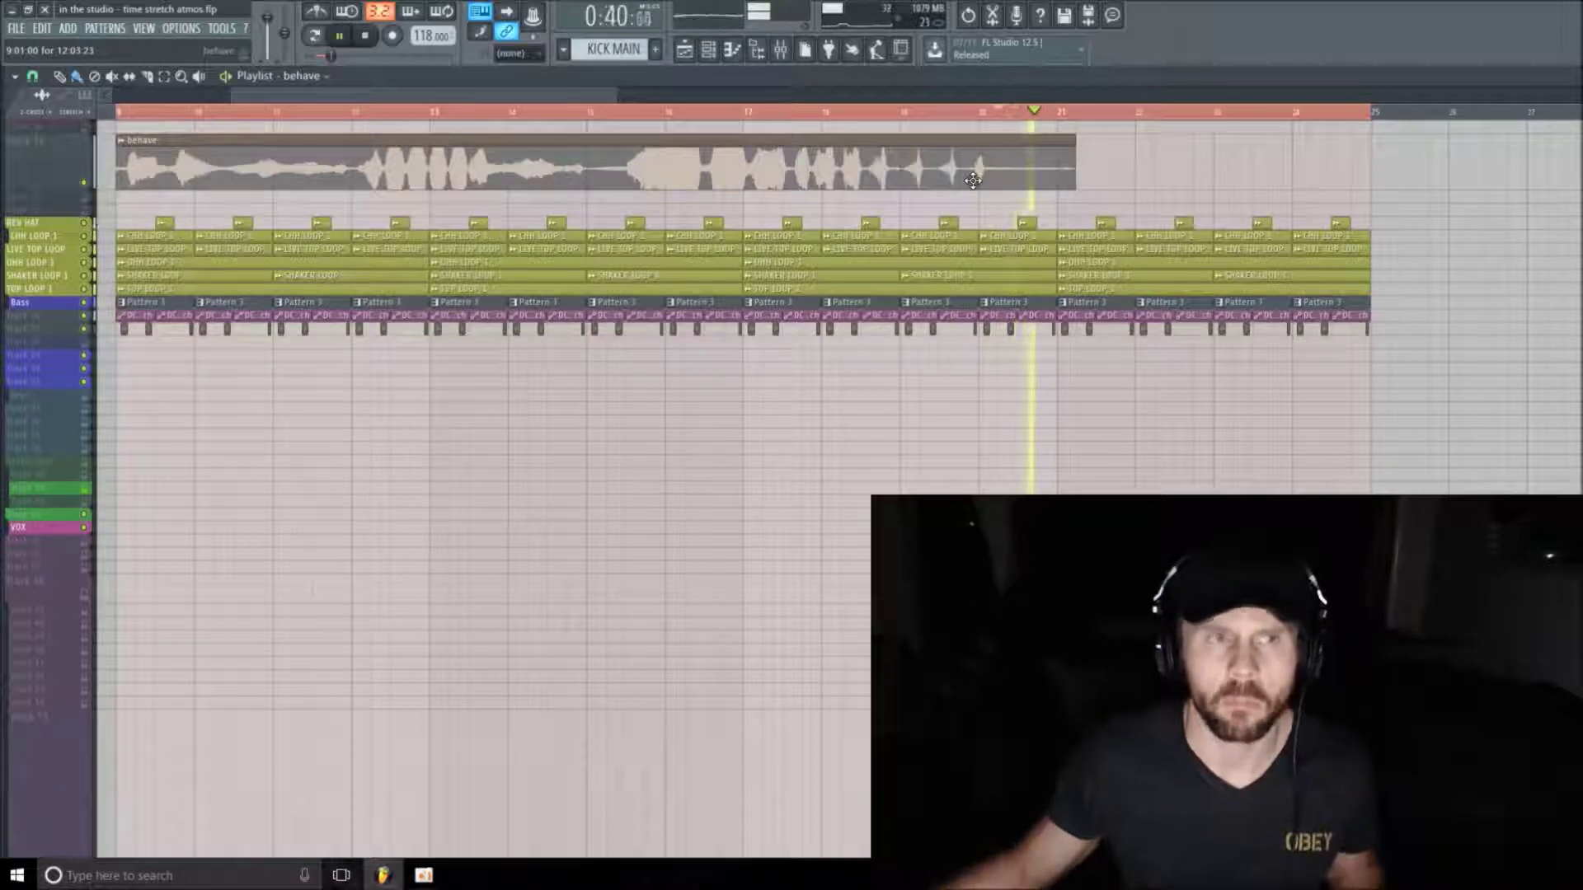
{"action": "key", "text": "space"}
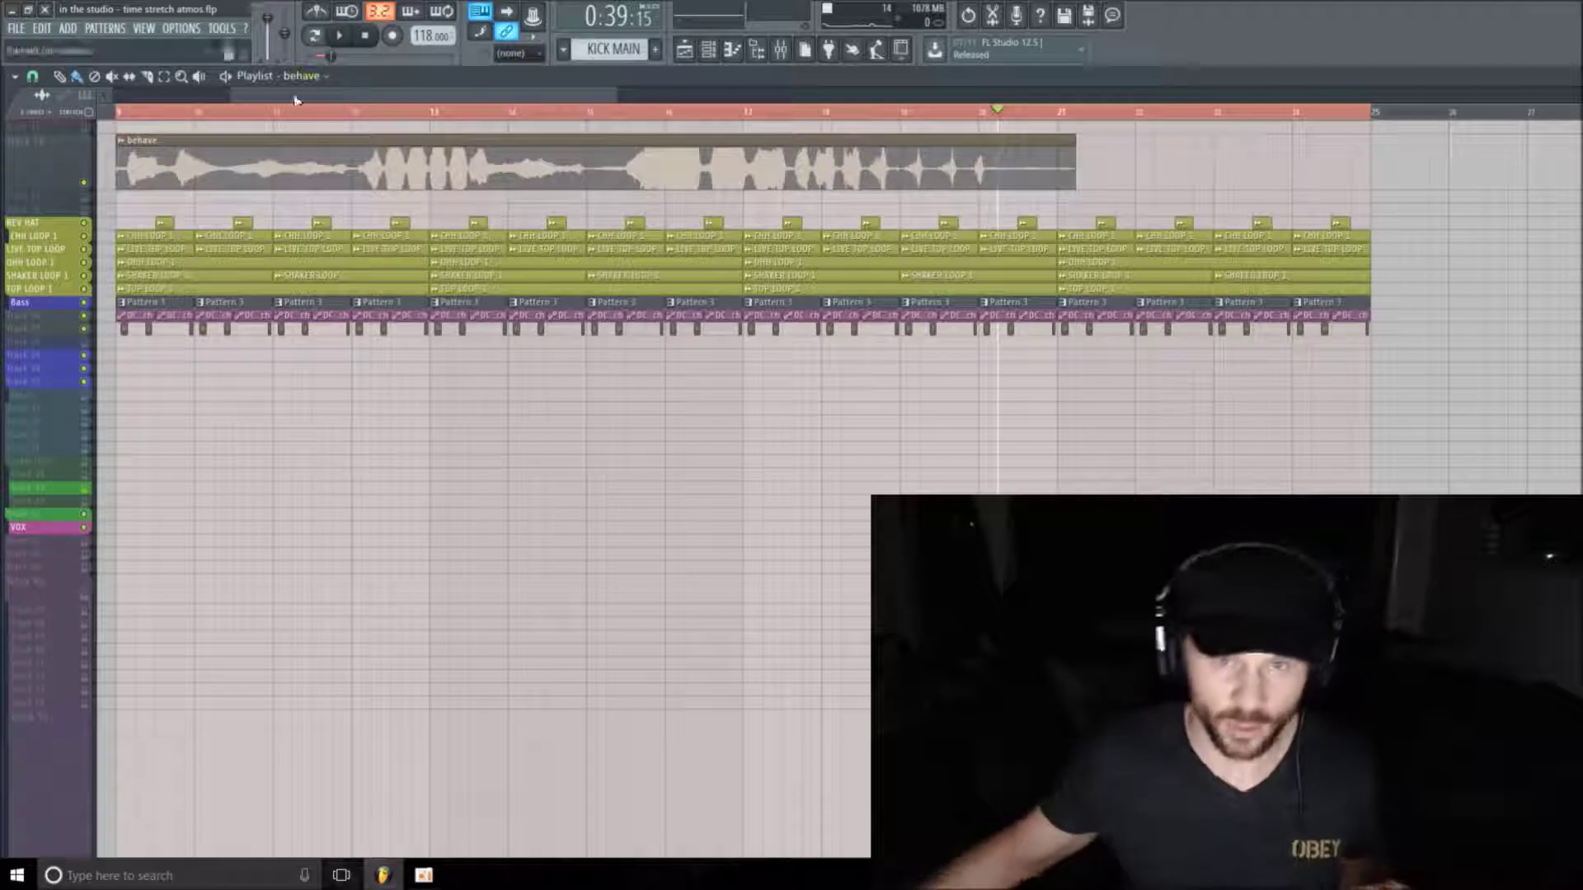
Slice off the stretched behave clip's tail early in bar 20, keep only that piece and move it to the start of bar 9
{"action": "left_click_drag", "start_coordinate": [1076, 177], "coordinate": [1082, 180]}
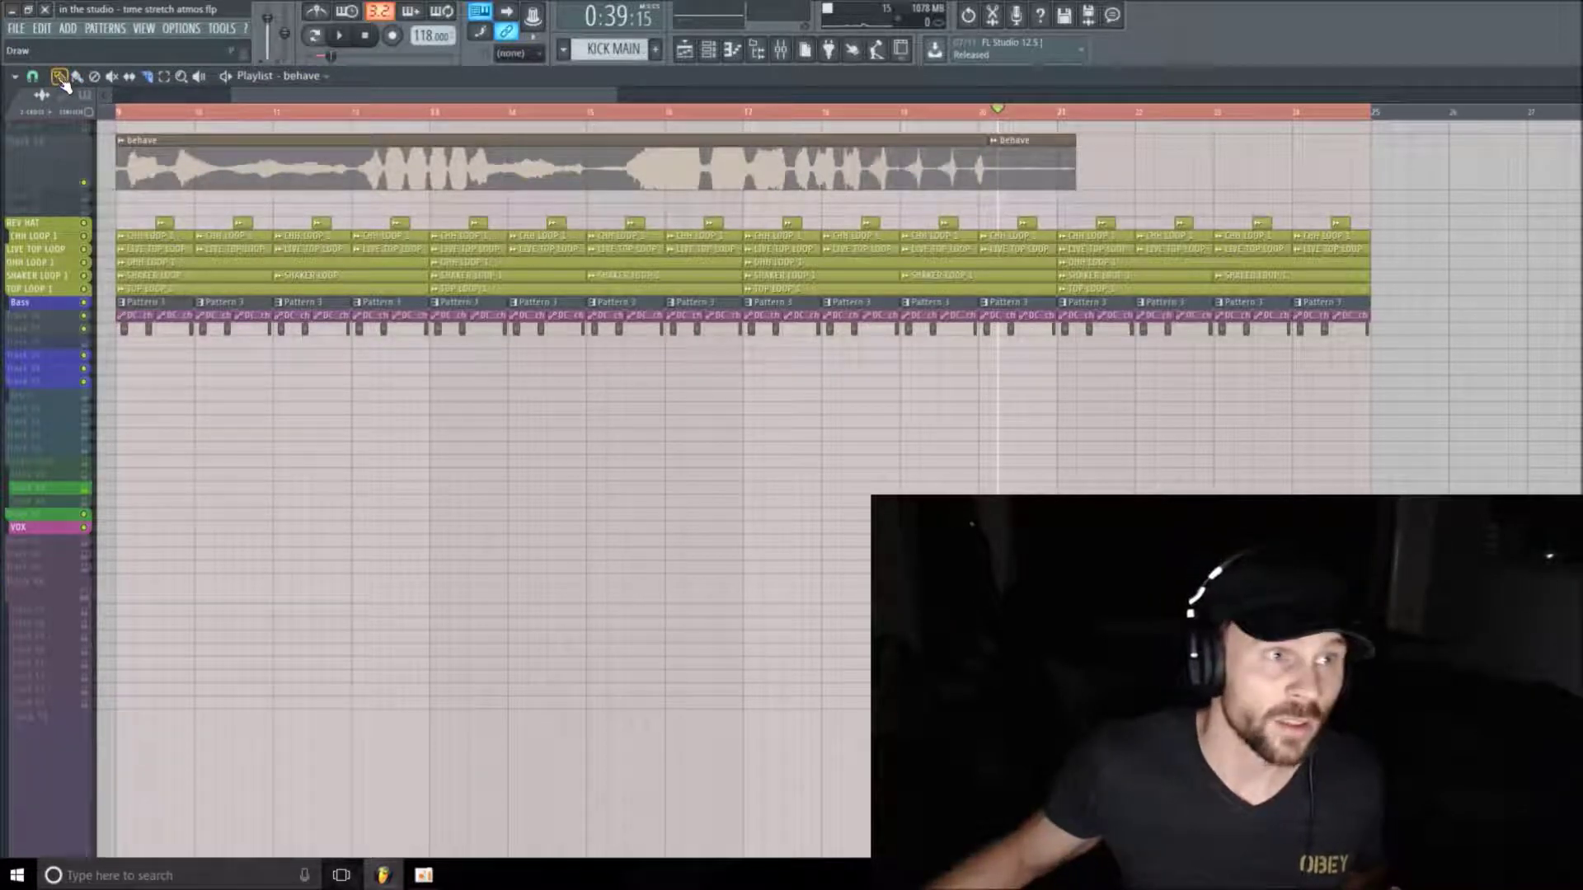
{"action": "right_click", "coordinate": [638, 172]}
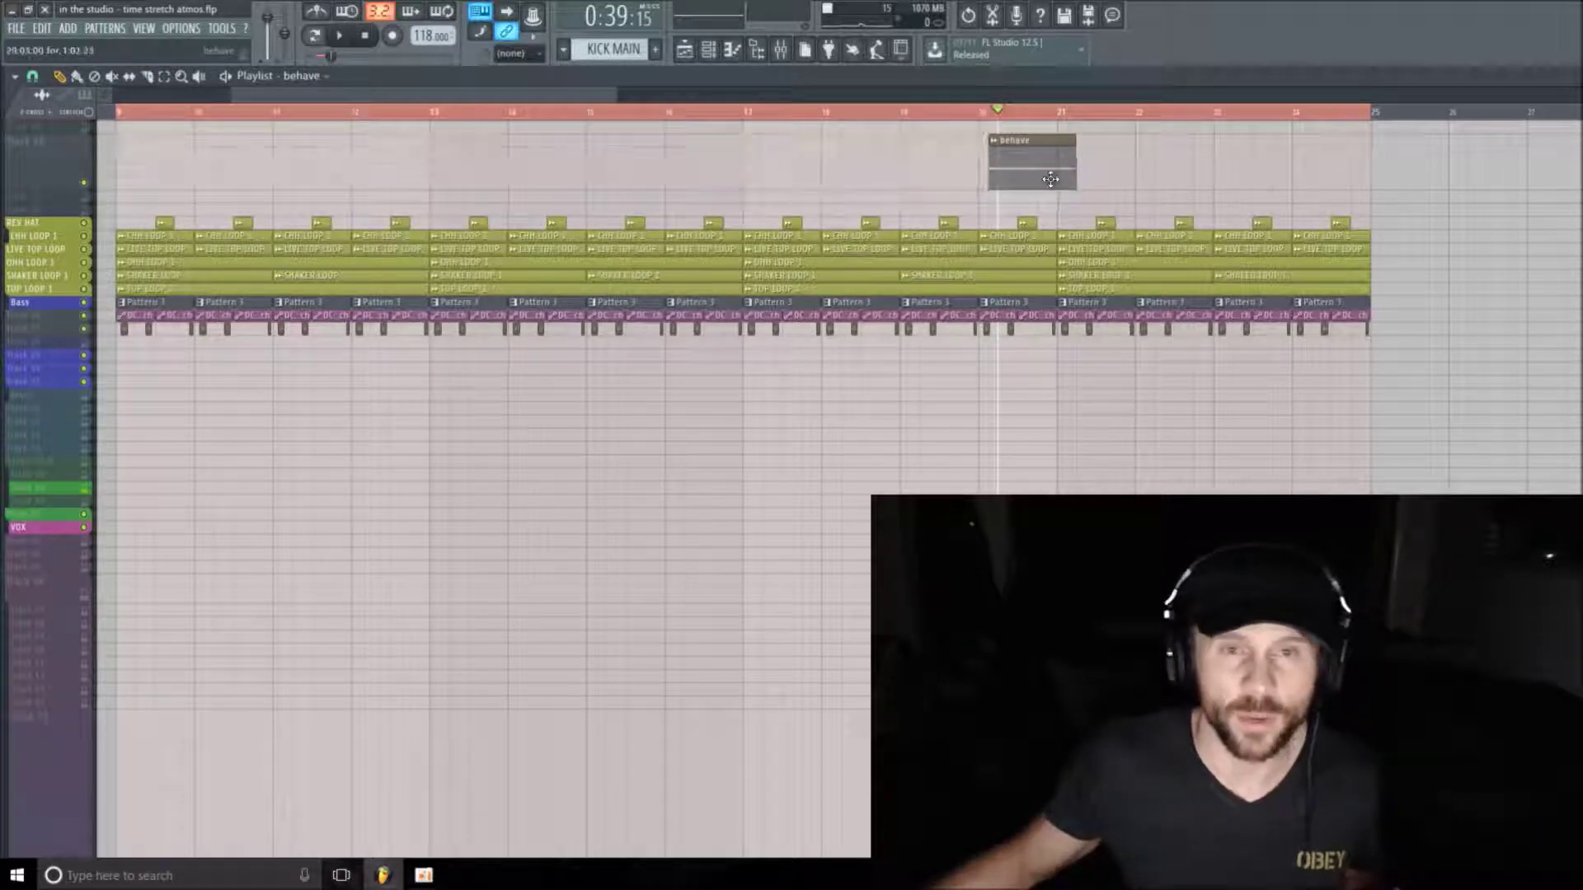
{"action": "left_click_drag", "start_coordinate": [240, 188], "coordinate": [170, 159]}
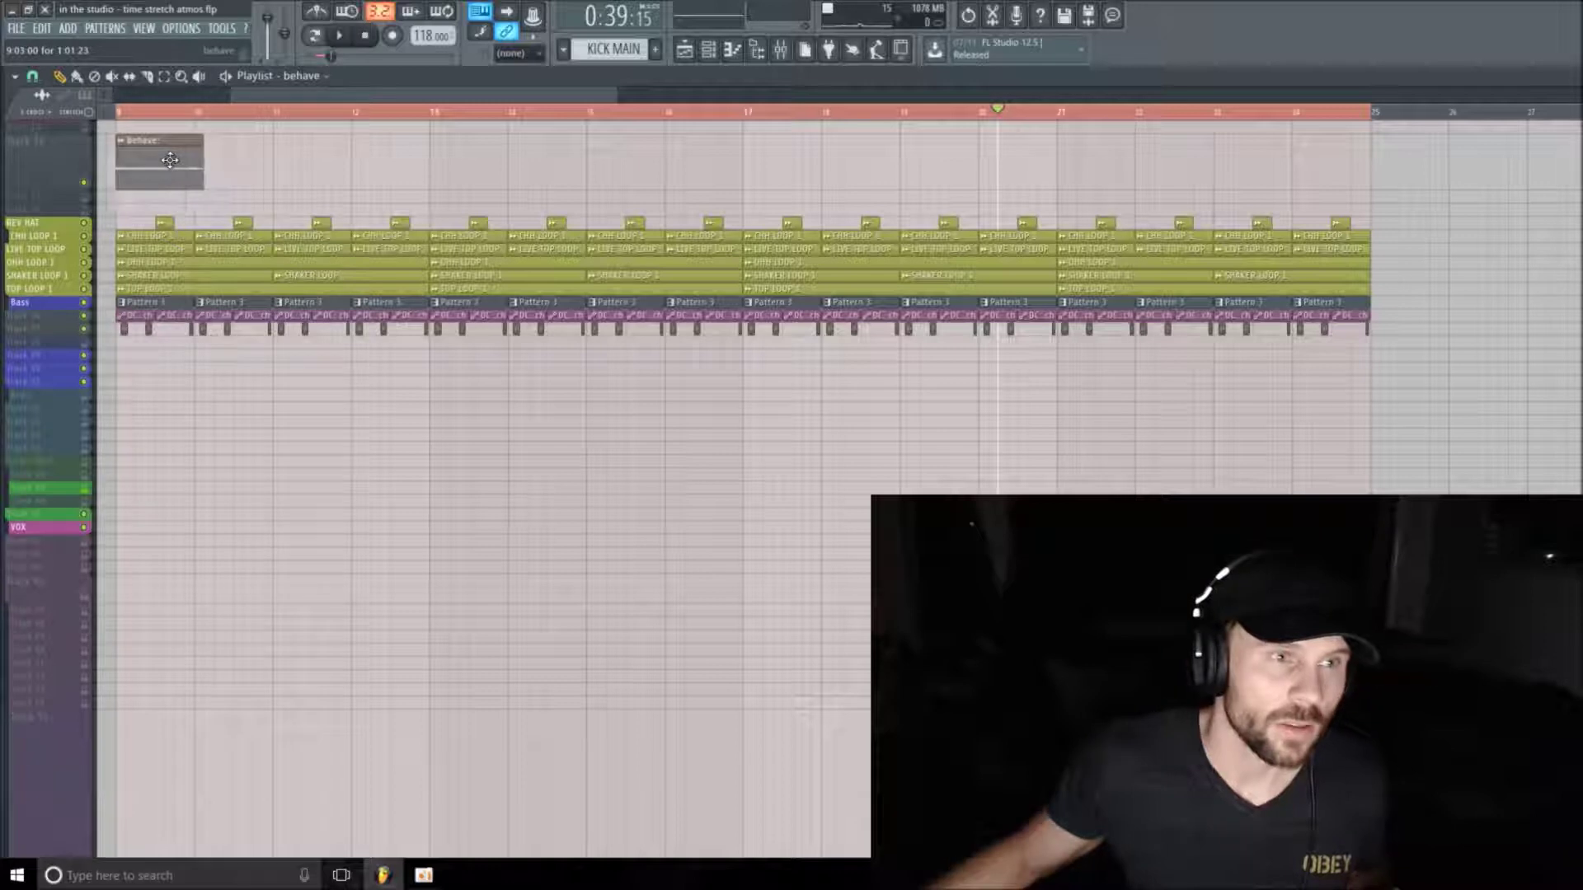
Play the behave tail clip with the beat from the start of bar 9
{"action": "left_click_drag", "start_coordinate": [615, 94], "coordinate": [379, 94]}
{"action": "left_click", "coordinate": [167, 117]}
{"action": "key", "text": "space"}
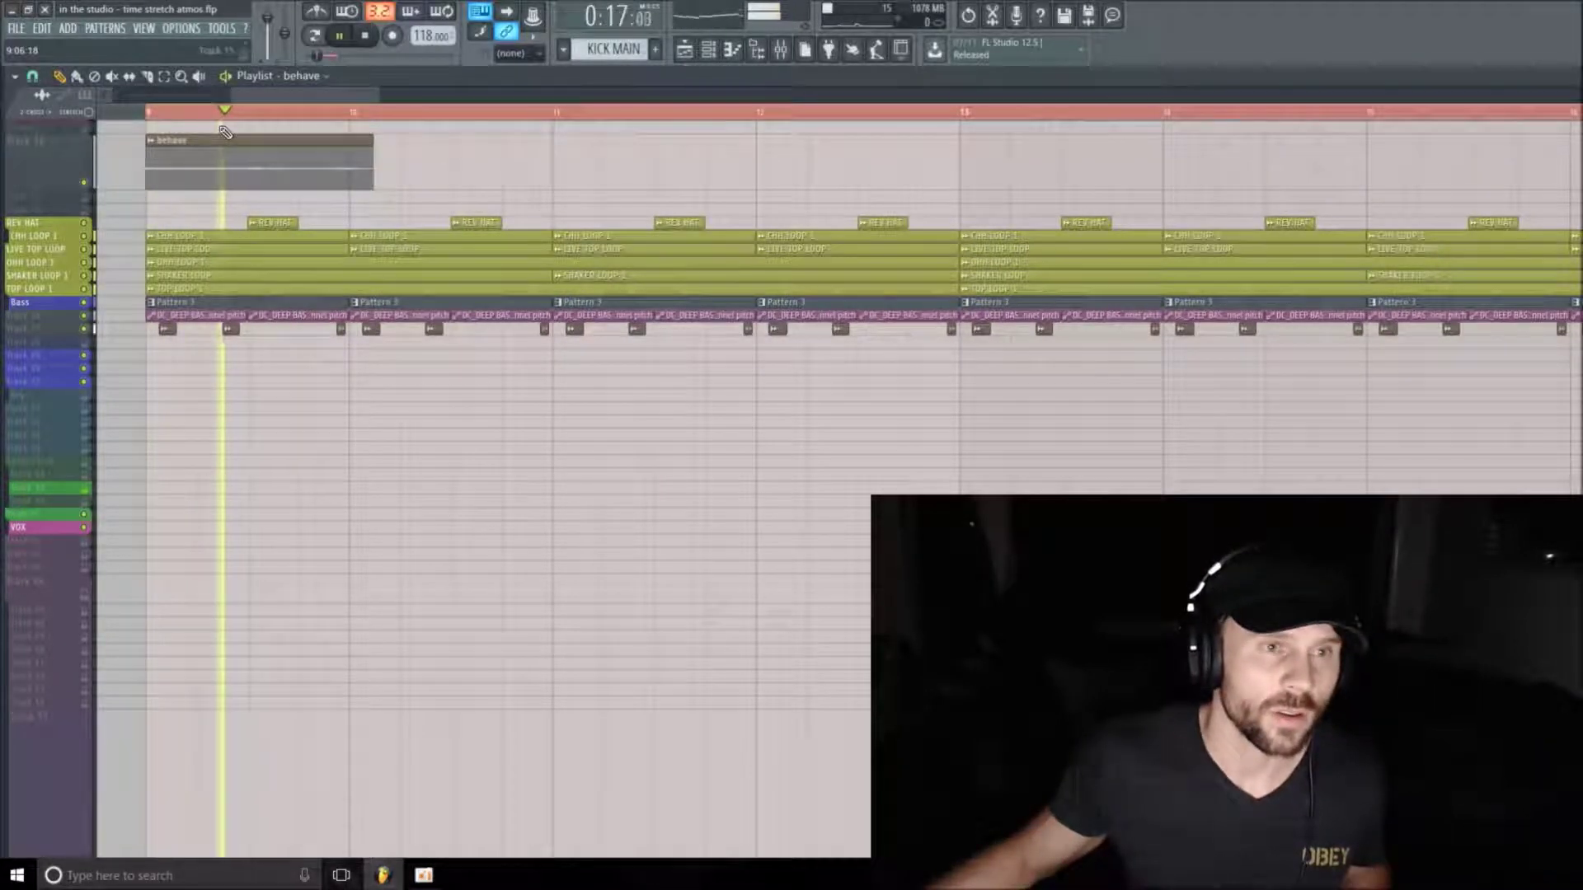
{"action": "key", "text": "space"}
{"action": "key", "text": "space"}
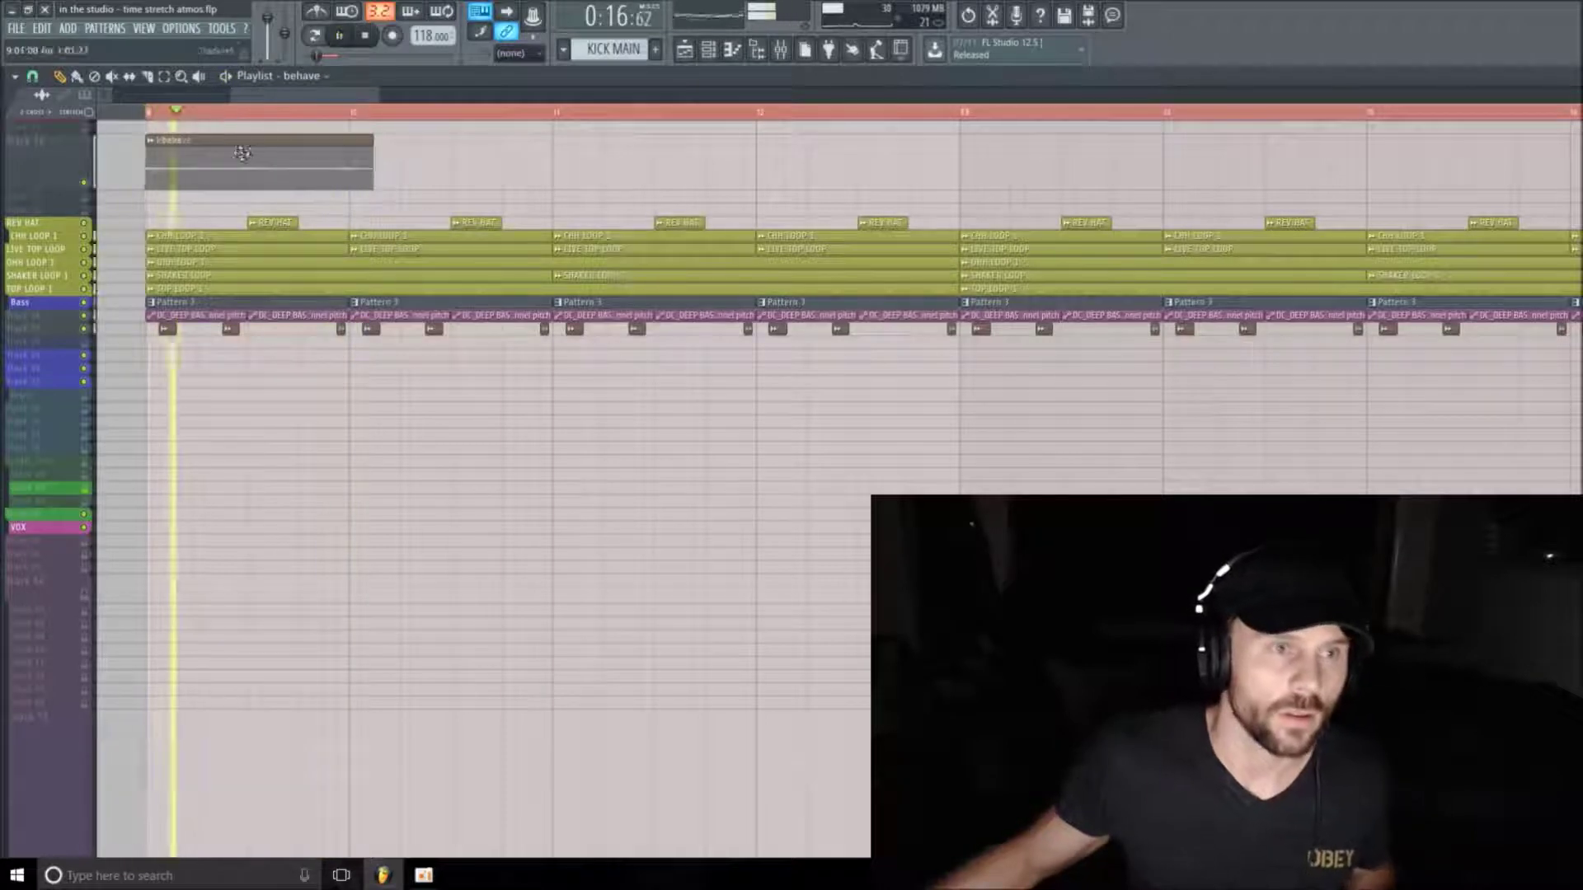
{"action": "key", "text": "space"}
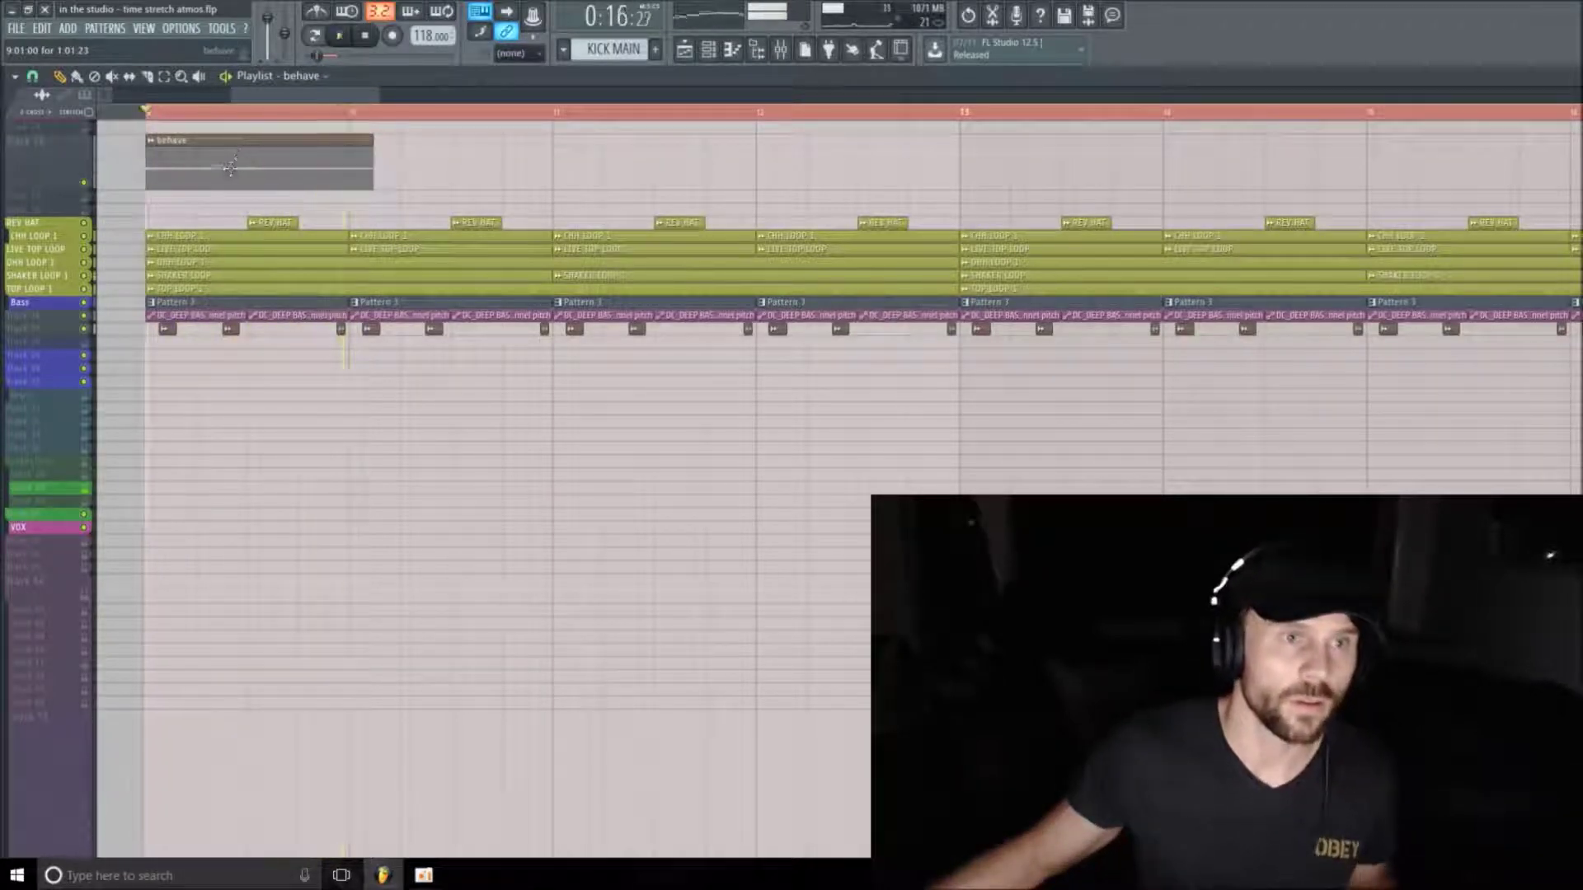
Enlarge and solo the behave track, and audition the tail clip from late in bar 9
{"action": "left_click_drag", "start_coordinate": [59, 187], "coordinate": [59, 204]}
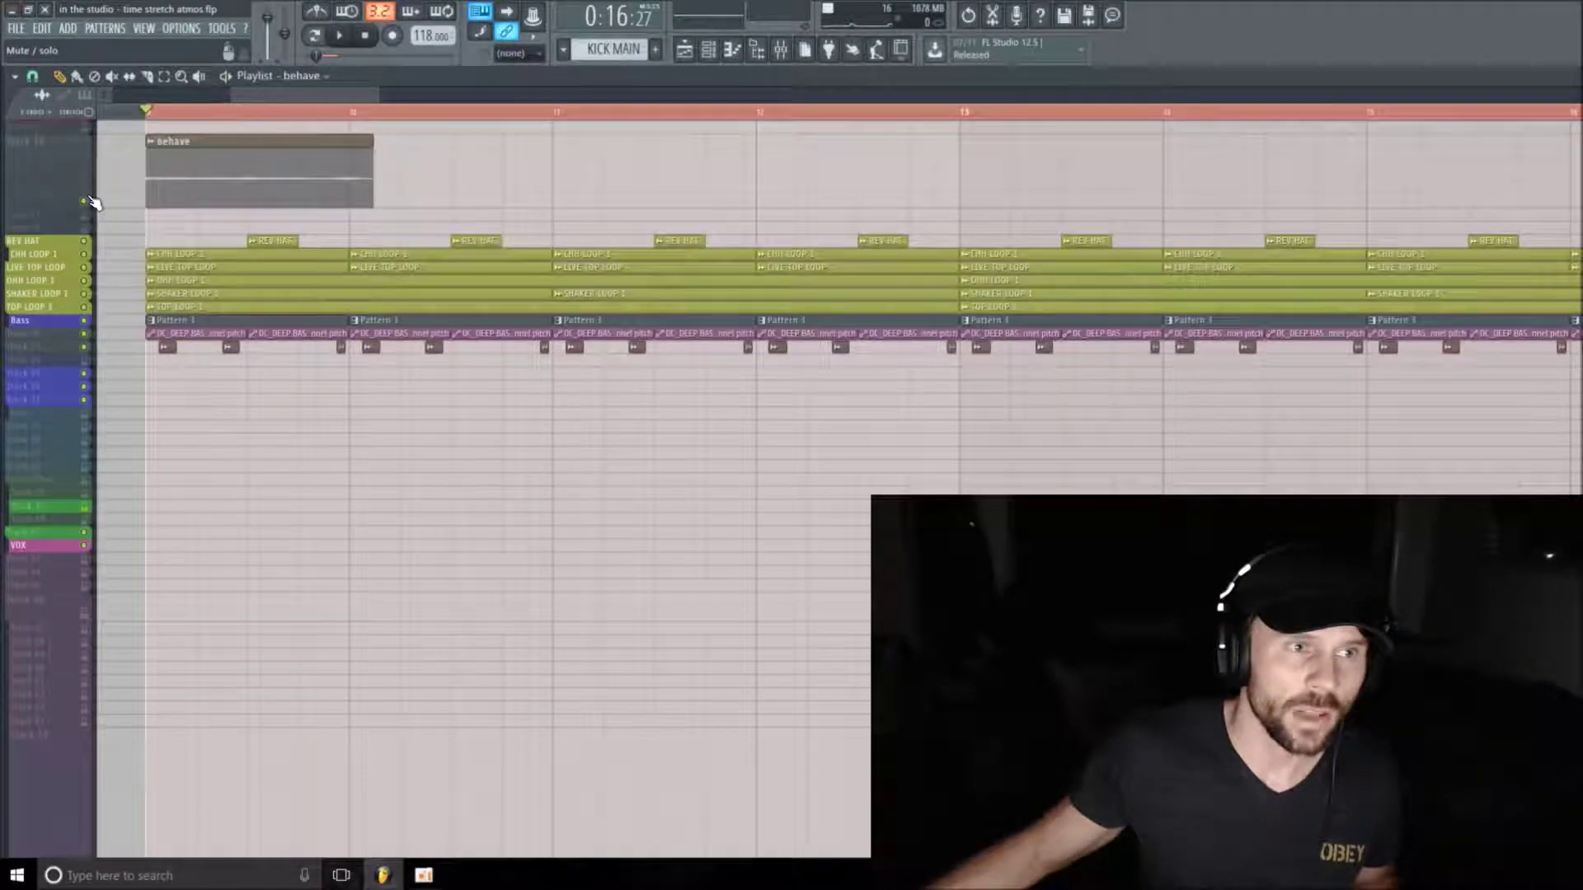
{"action": "right_click", "coordinate": [84, 201]}
{"action": "left_click", "coordinate": [324, 121]}
{"action": "key", "text": "space"}
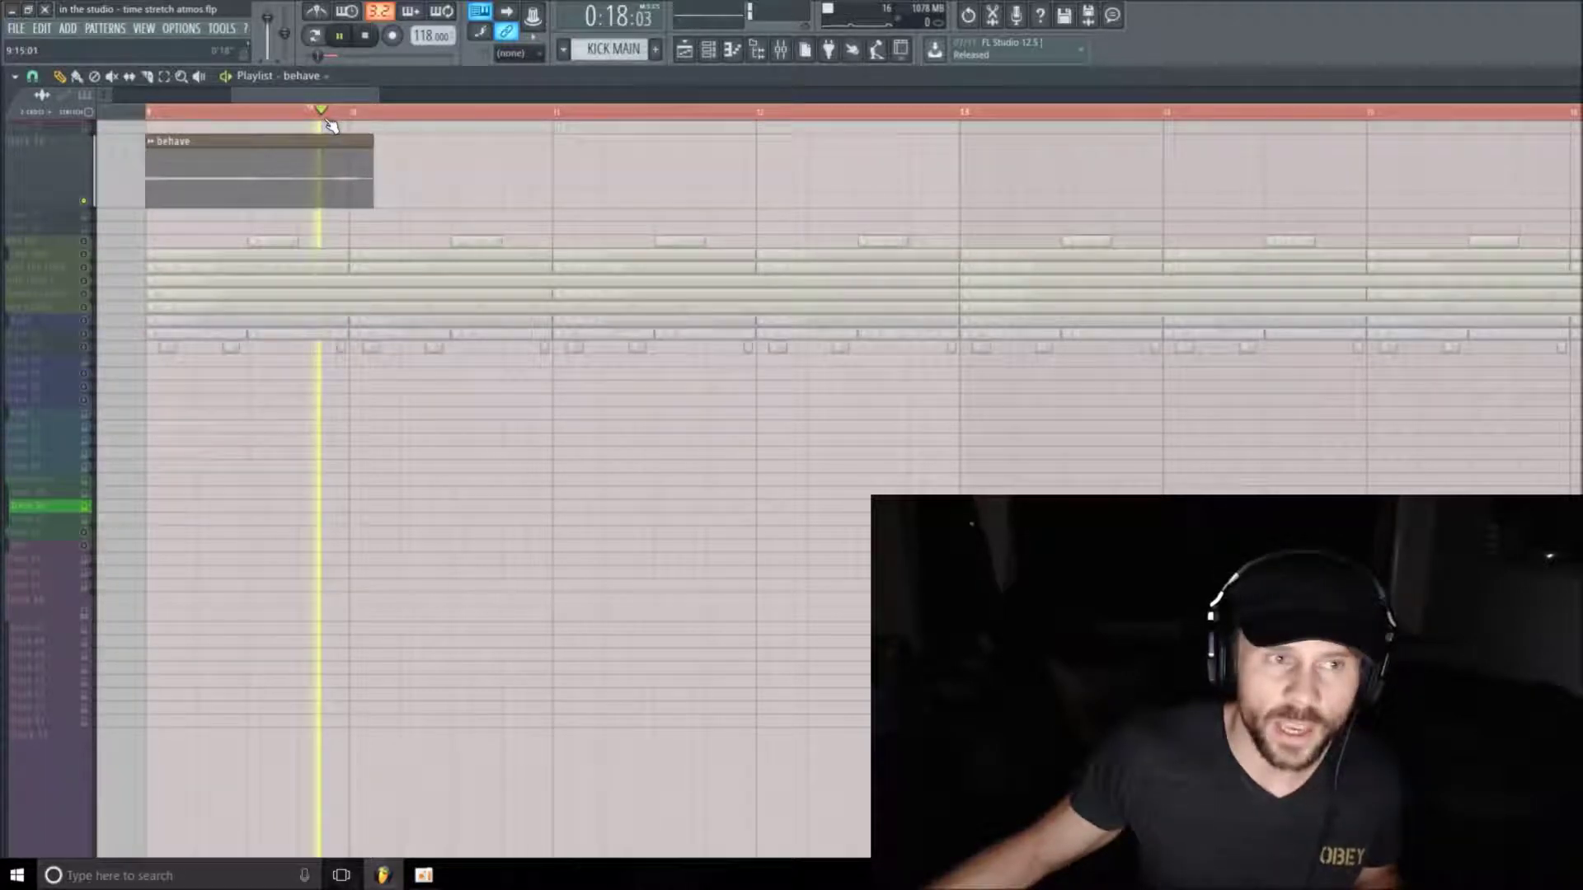
{"action": "left_click", "coordinate": [330, 124]}
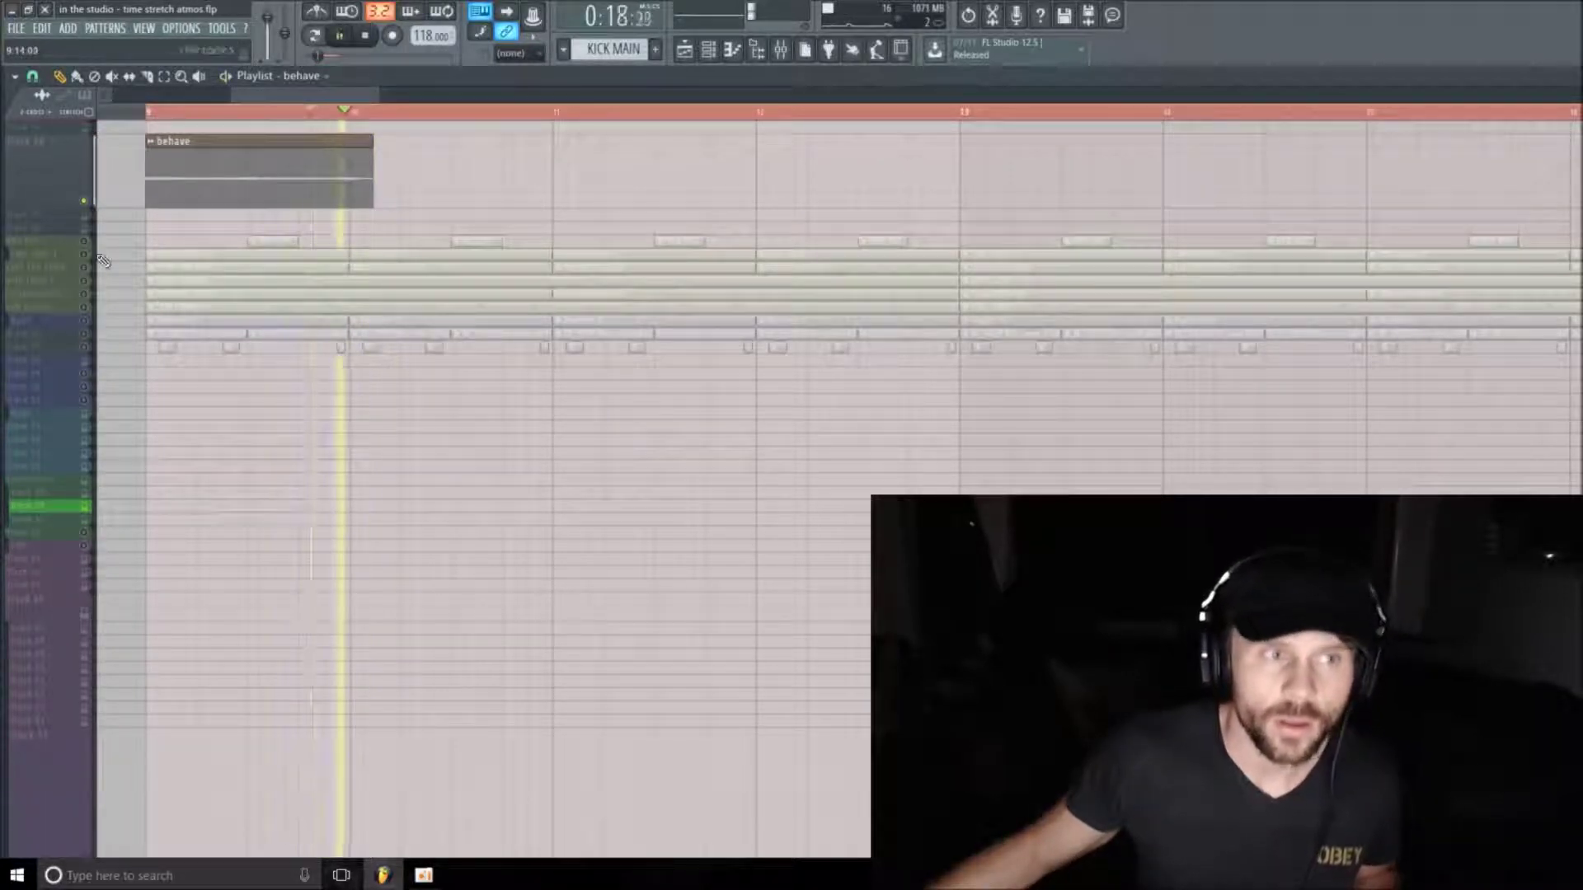
{"action": "key", "text": "space"}
{"action": "key", "text": "space"}
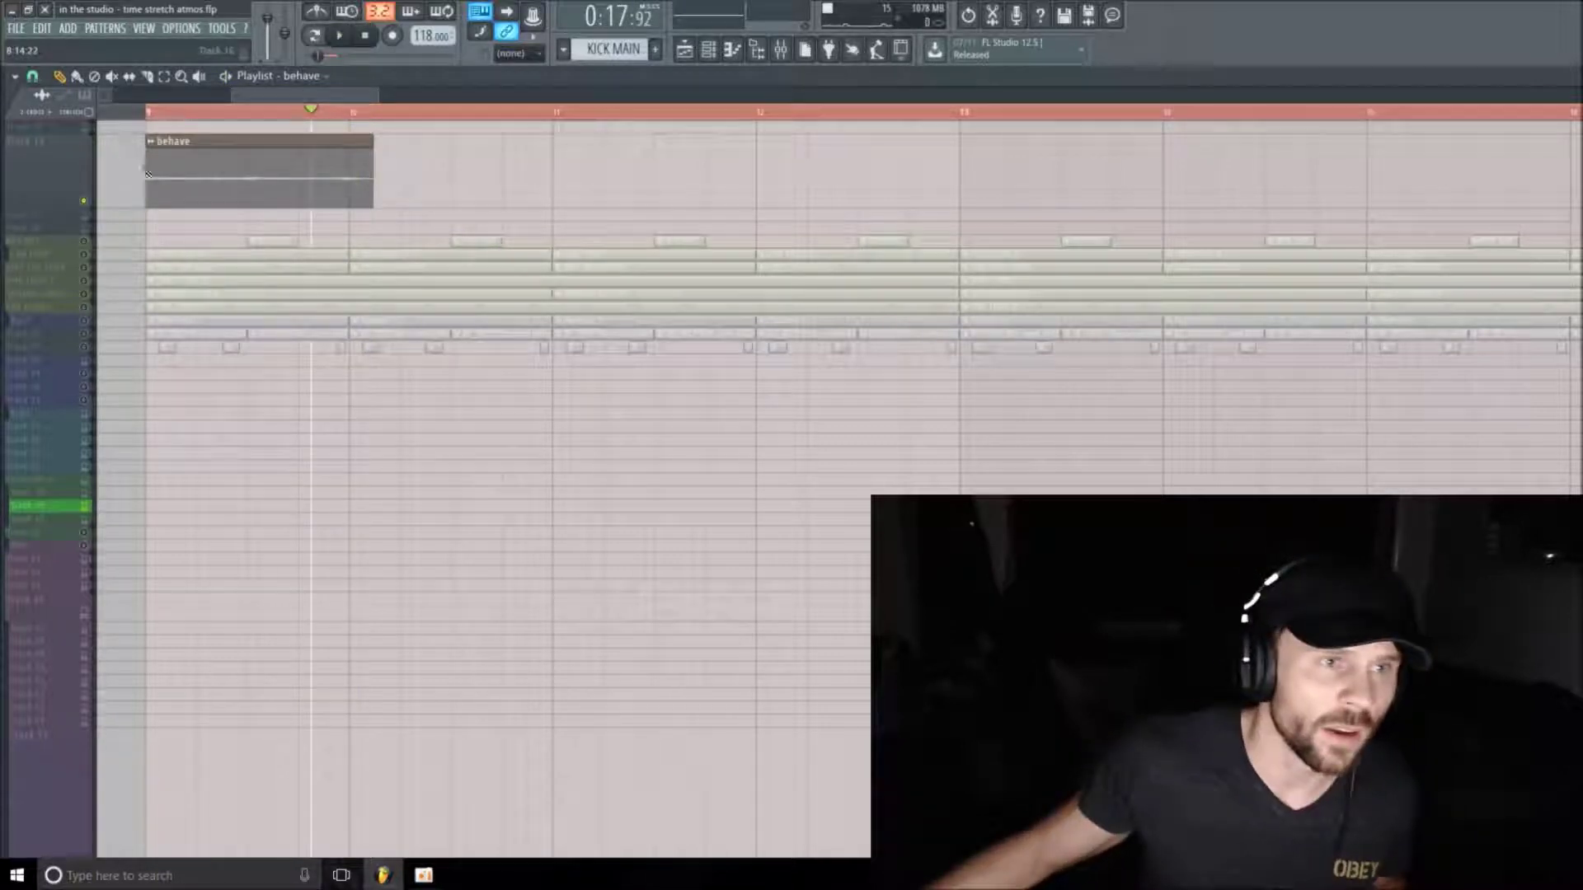
Cut the behave clip down to a half-bar slice and place two copies of it back to back from the start of bar 9
{"action": "left_click_drag", "start_coordinate": [171, 185], "coordinate": [162, 184]}
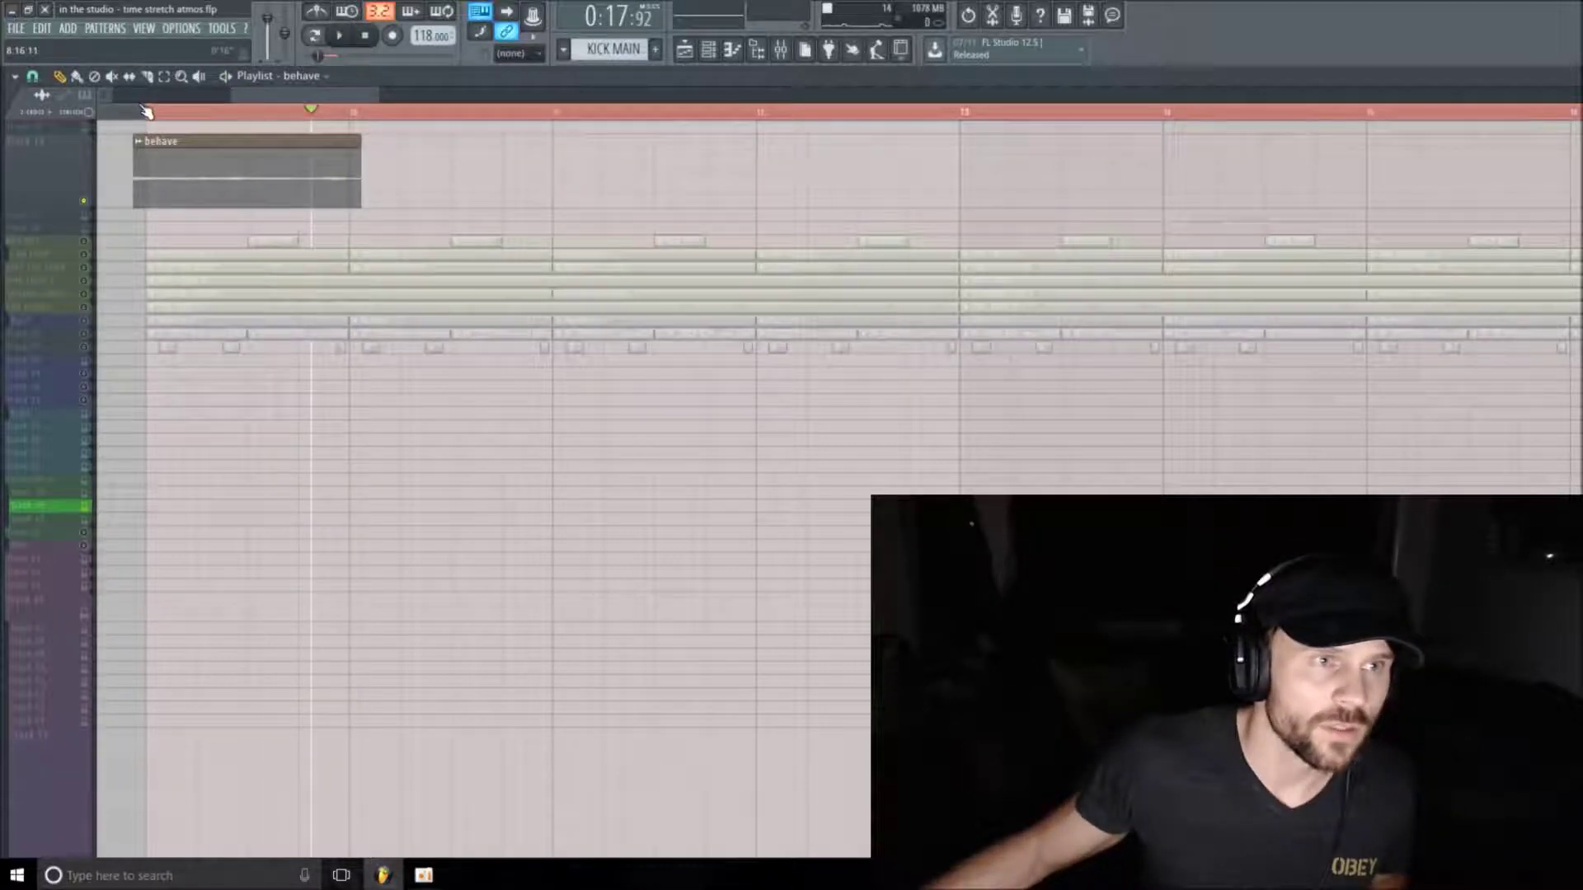
{"action": "left_click_drag", "start_coordinate": [384, 98], "coordinate": [323, 97]}
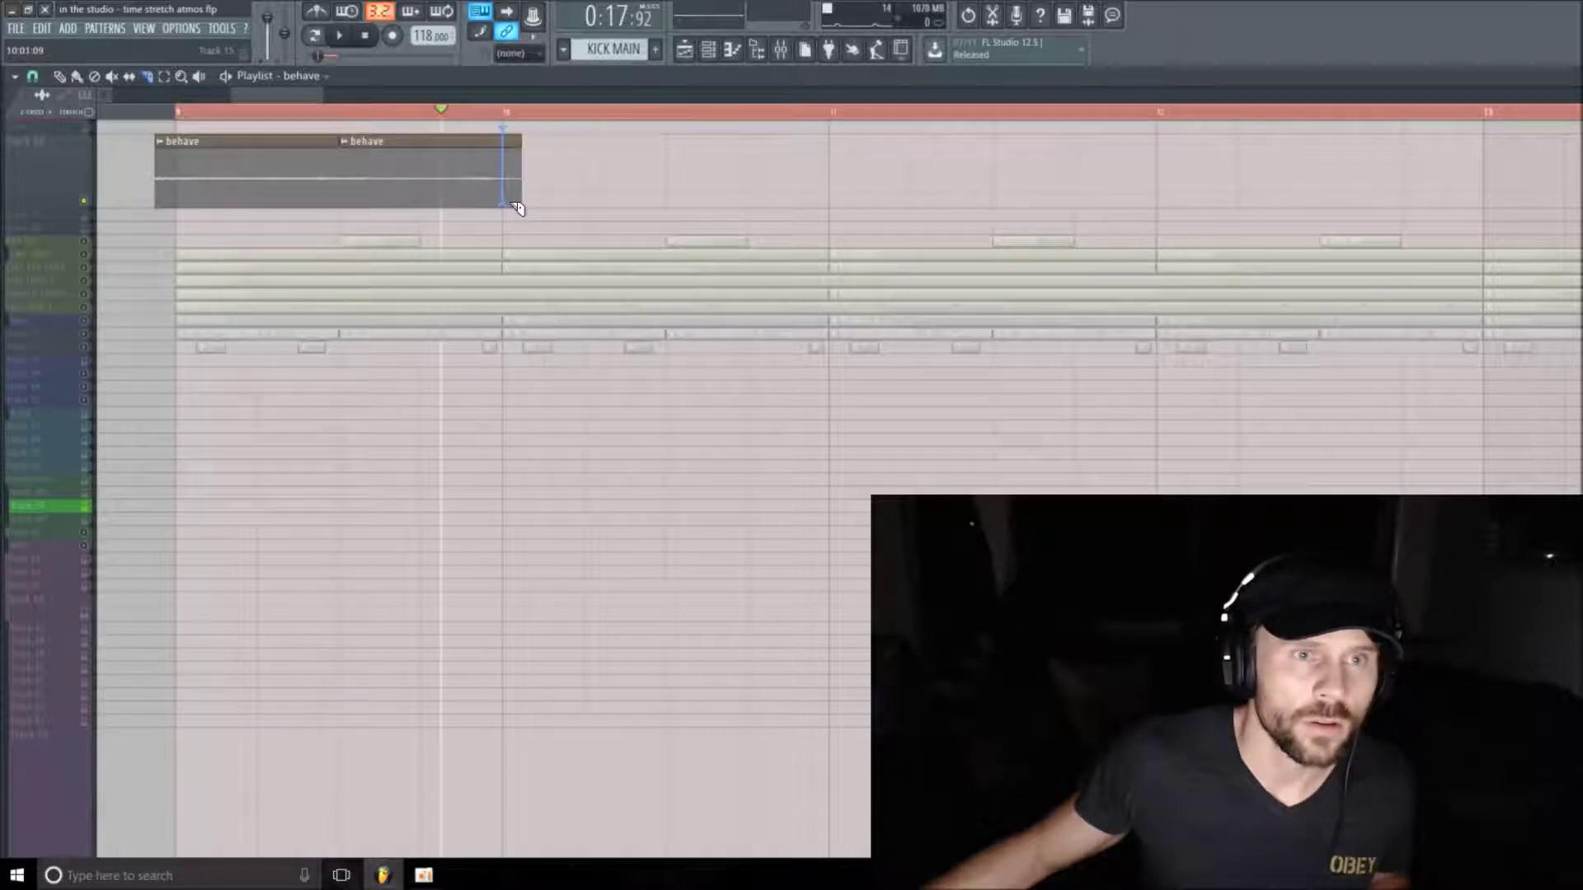
{"action": "right_click", "coordinate": [221, 170]}
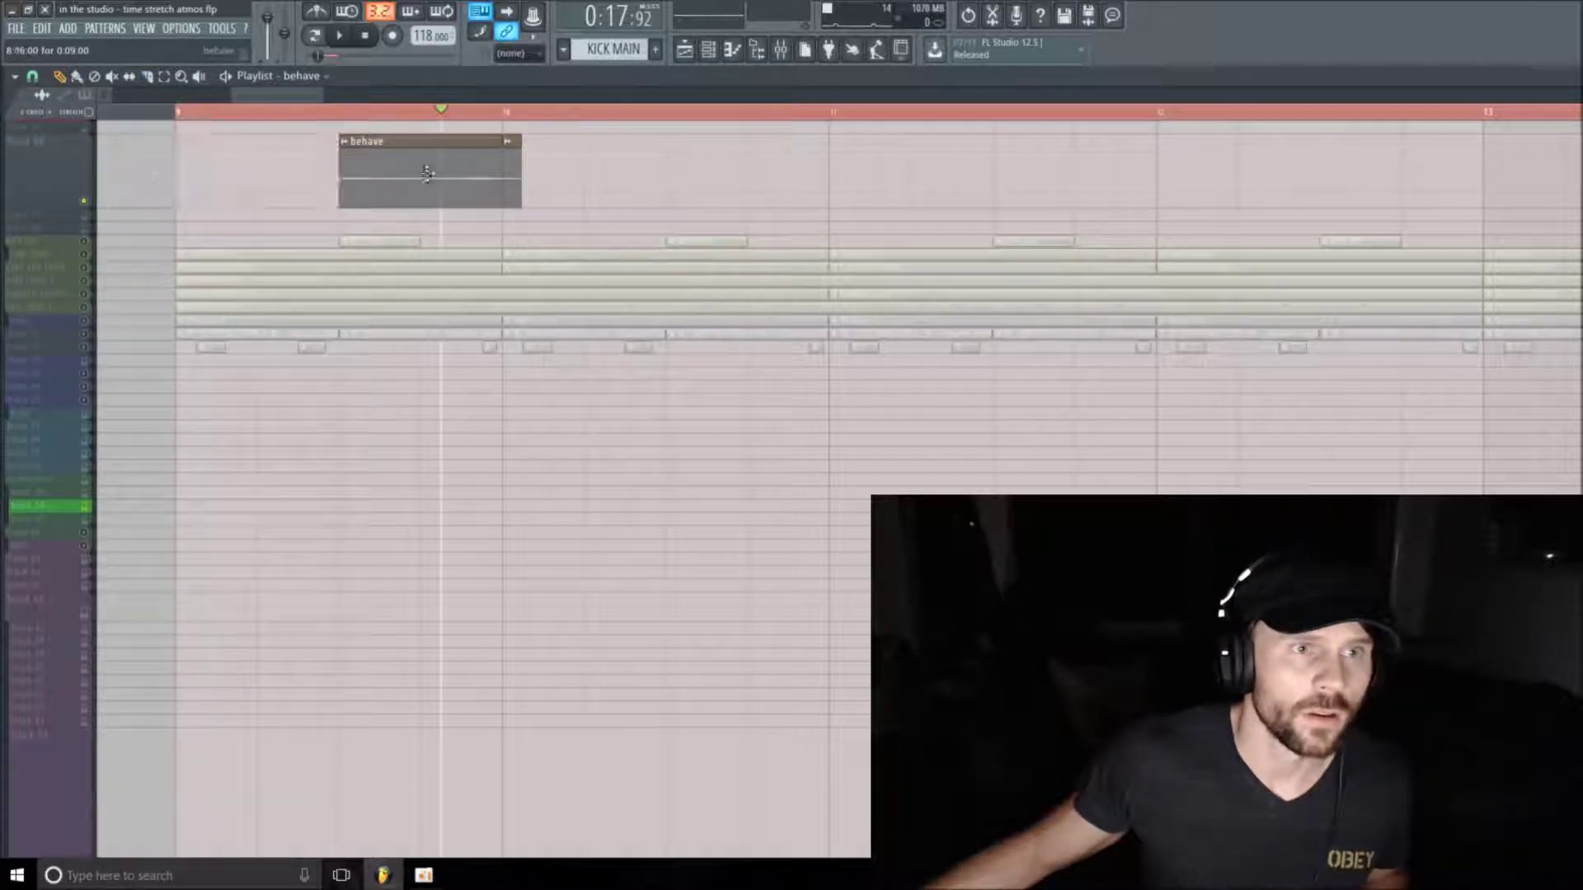
{"action": "left_click_drag", "start_coordinate": [406, 183], "coordinate": [243, 186]}
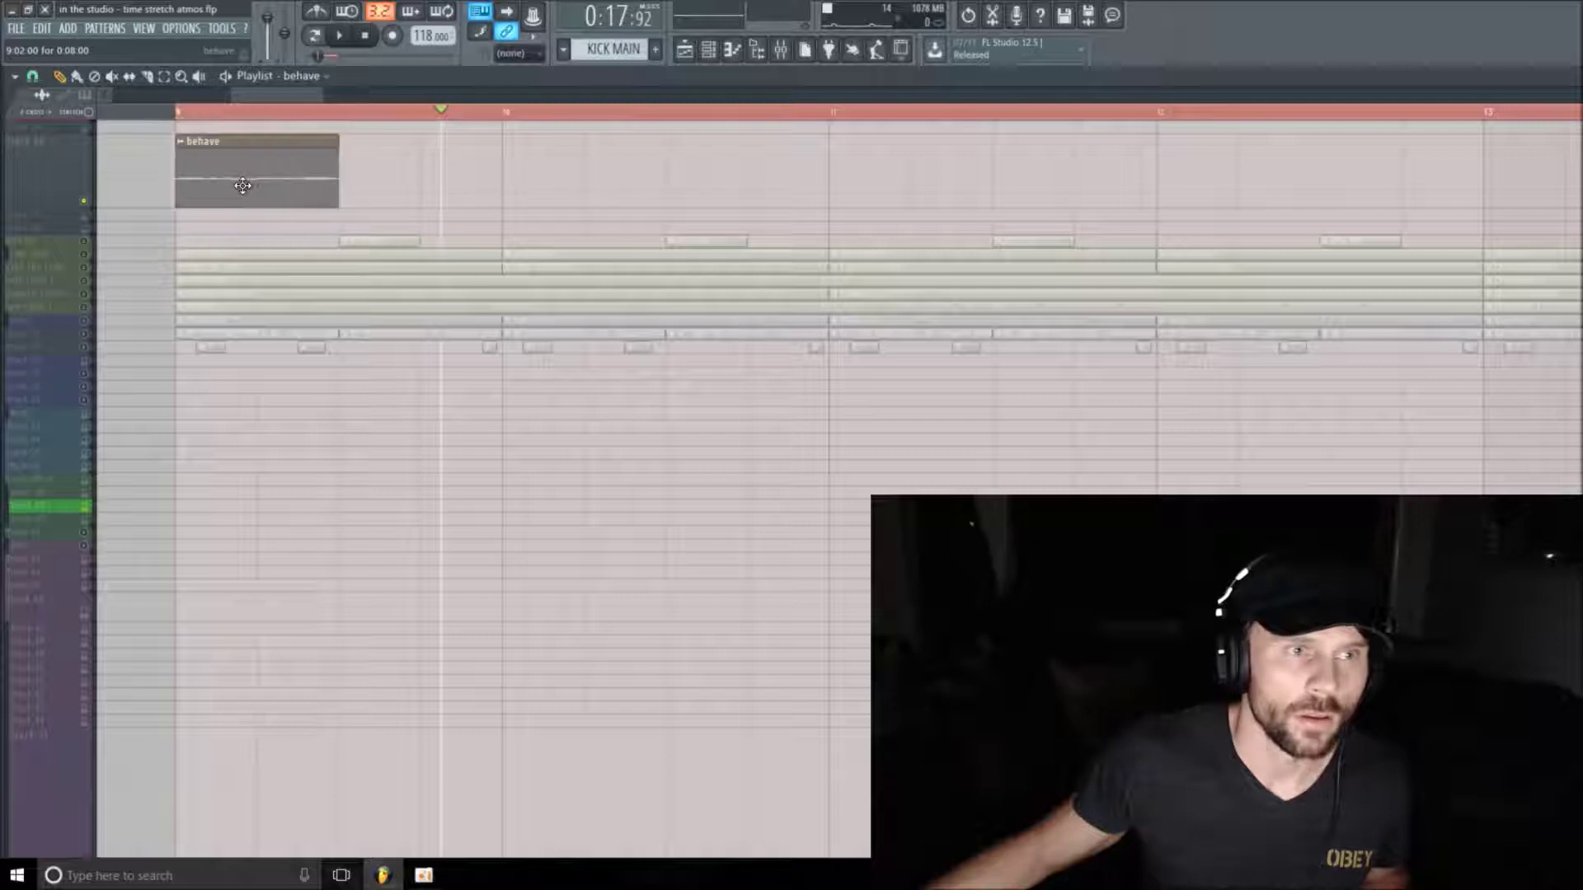
{"action": "left_click", "coordinate": [346, 201]}
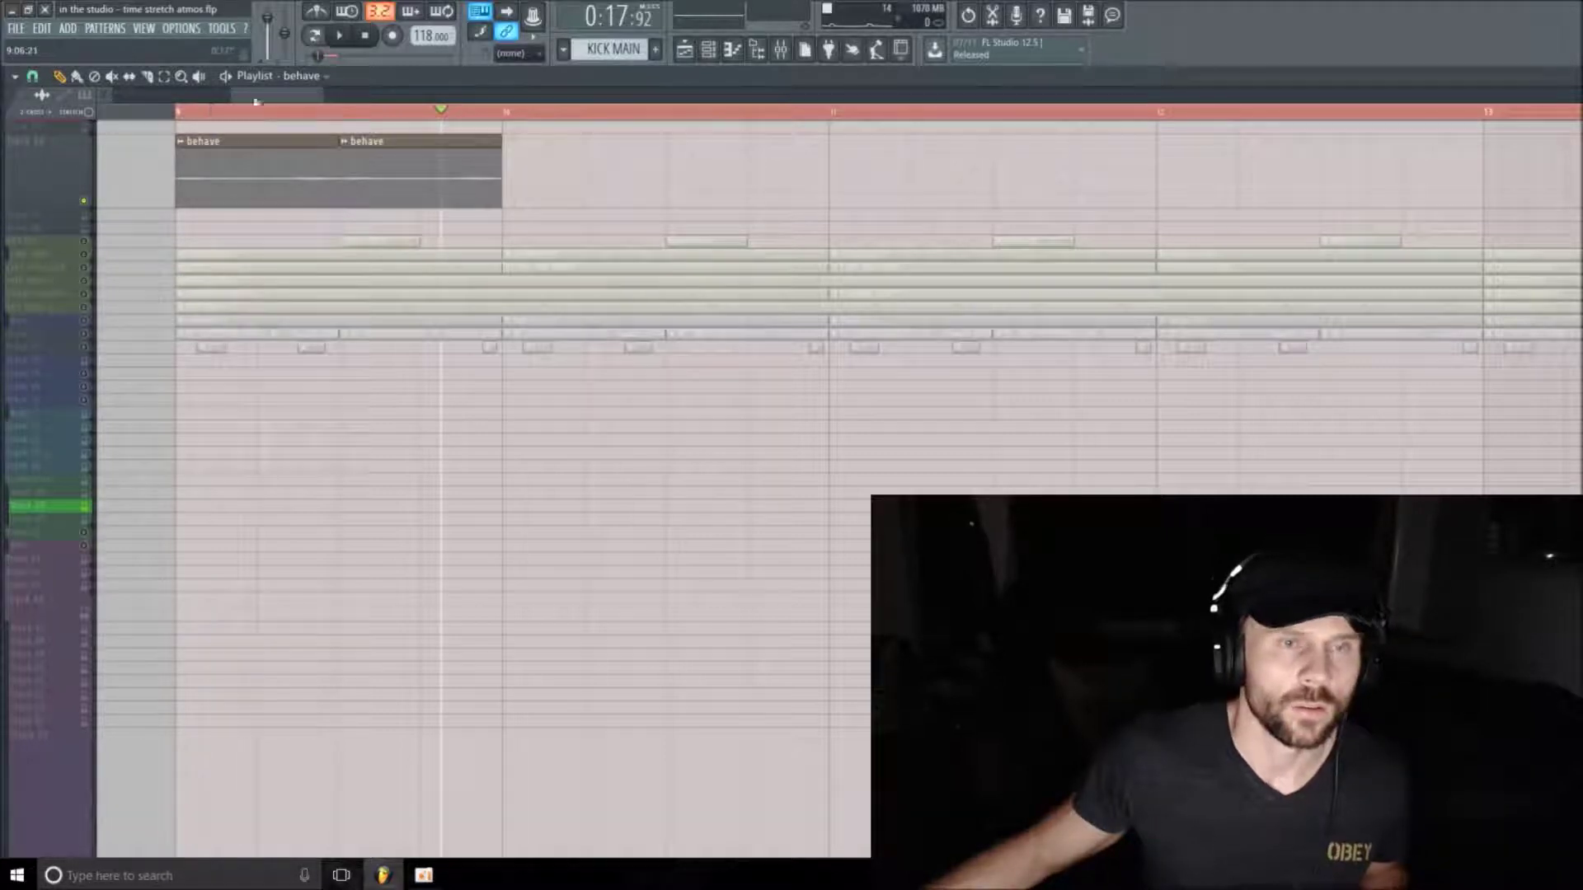
Audition the two half-bar behave slices from the start of bar 9
{"action": "key", "text": "space"}
{"action": "left_click", "coordinate": [202, 113]}
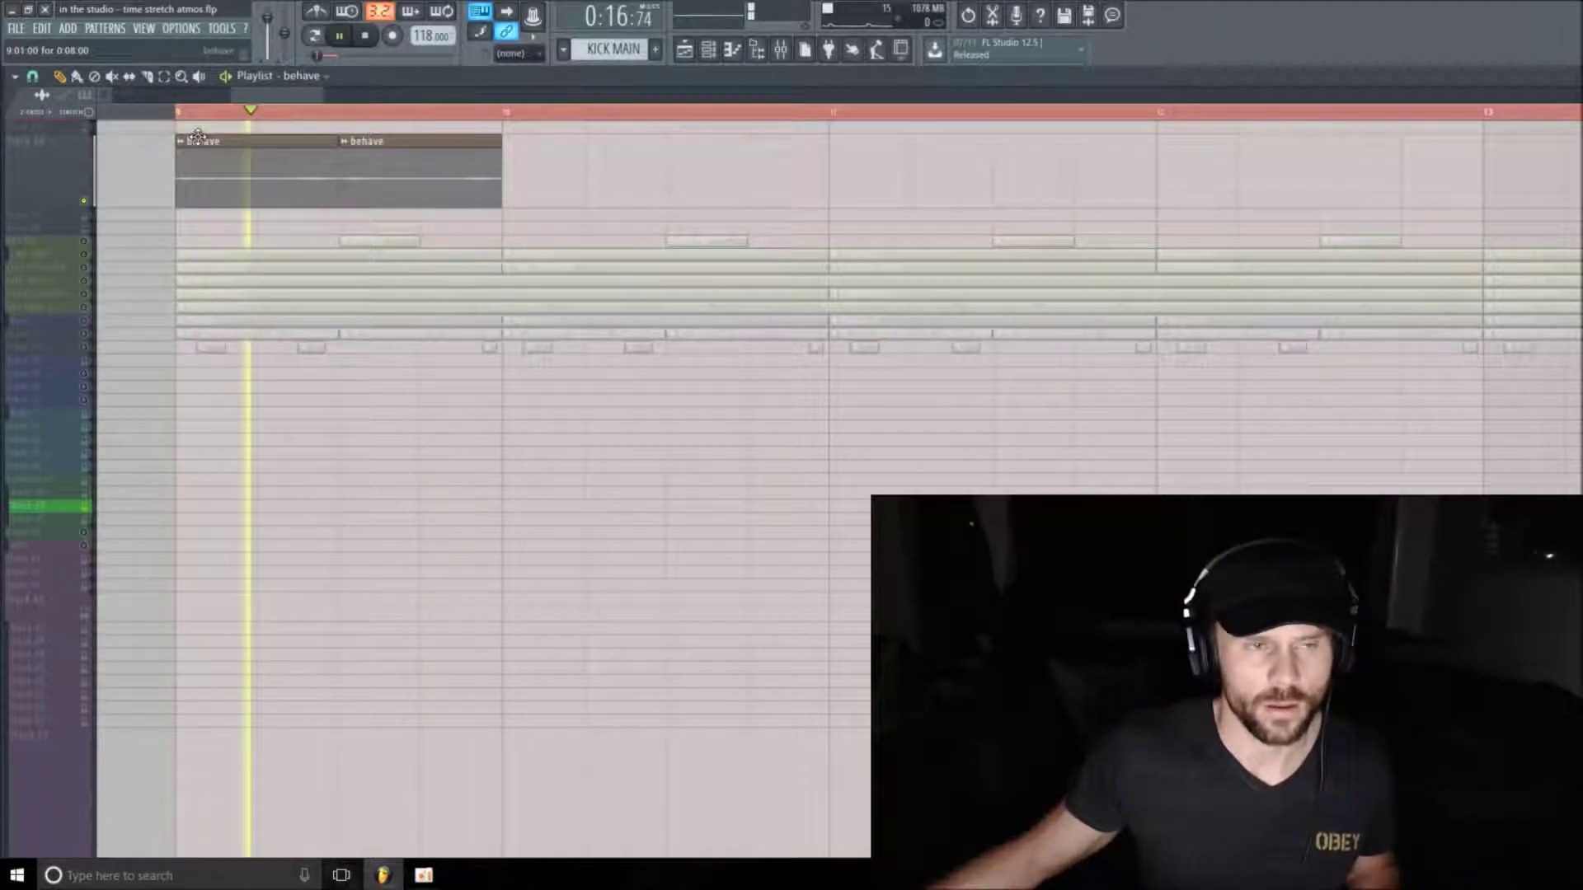
{"action": "key", "text": "space"}
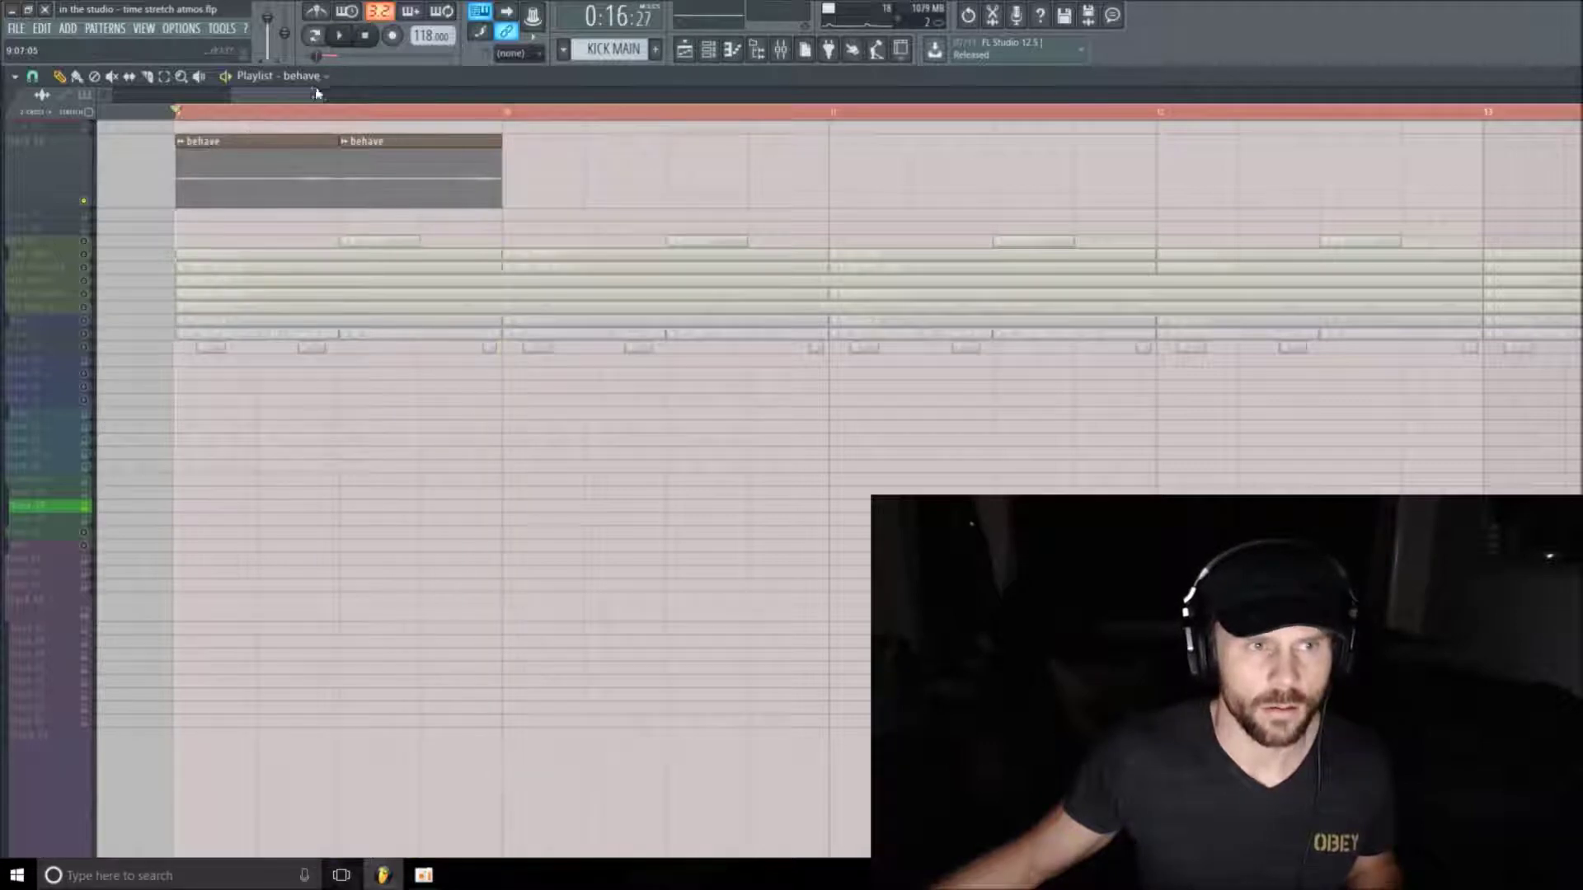
Repeat the pair of behave slices up to bar 25, then play the track unsoloed with the beat at a reduced track height
{"action": "left_click_drag", "start_coordinate": [325, 95], "coordinate": [733, 95]}
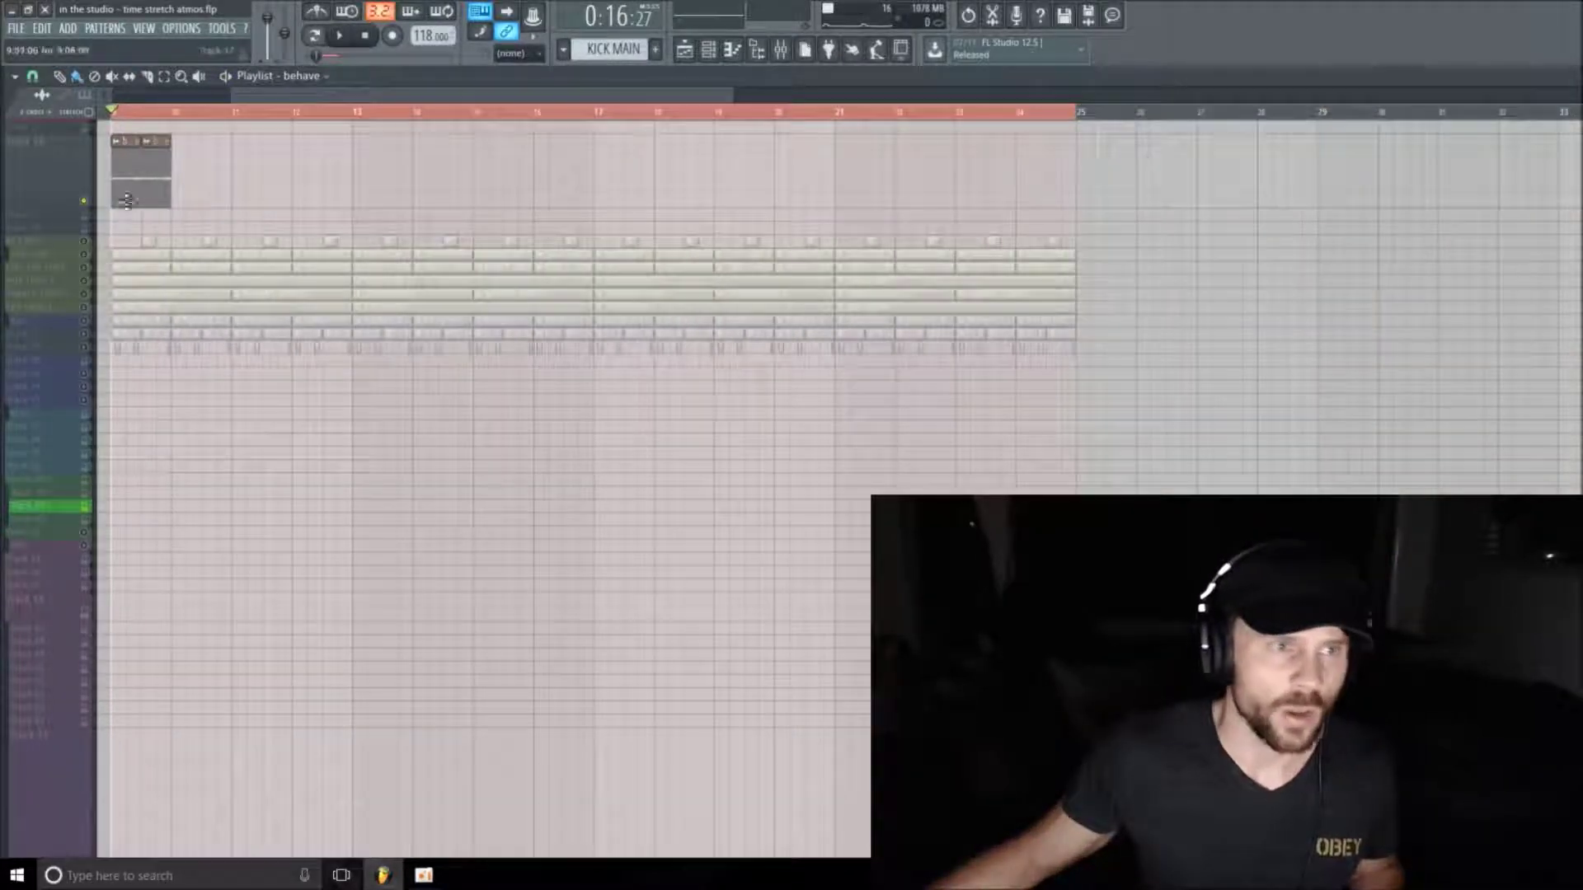
{"action": "left_click_drag", "start_coordinate": [180, 200], "coordinate": [1047, 237]}
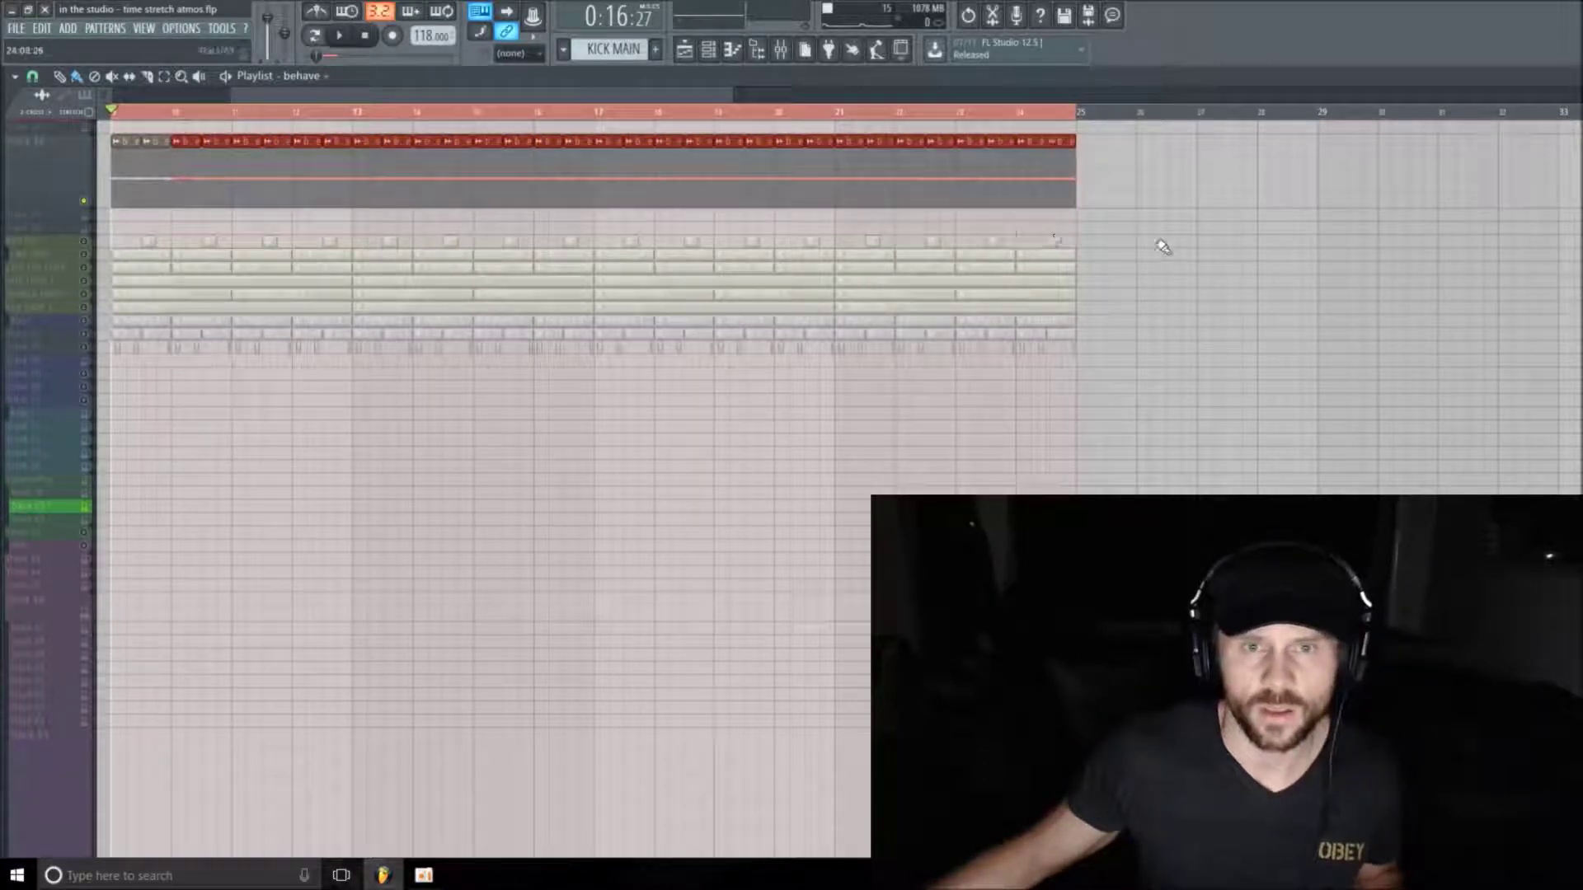
{"action": "key", "text": "space"}
{"action": "key", "text": "space"}
{"action": "left_click_drag", "start_coordinate": [82, 208], "coordinate": [73, 179]}
{"action": "key", "text": "space"}
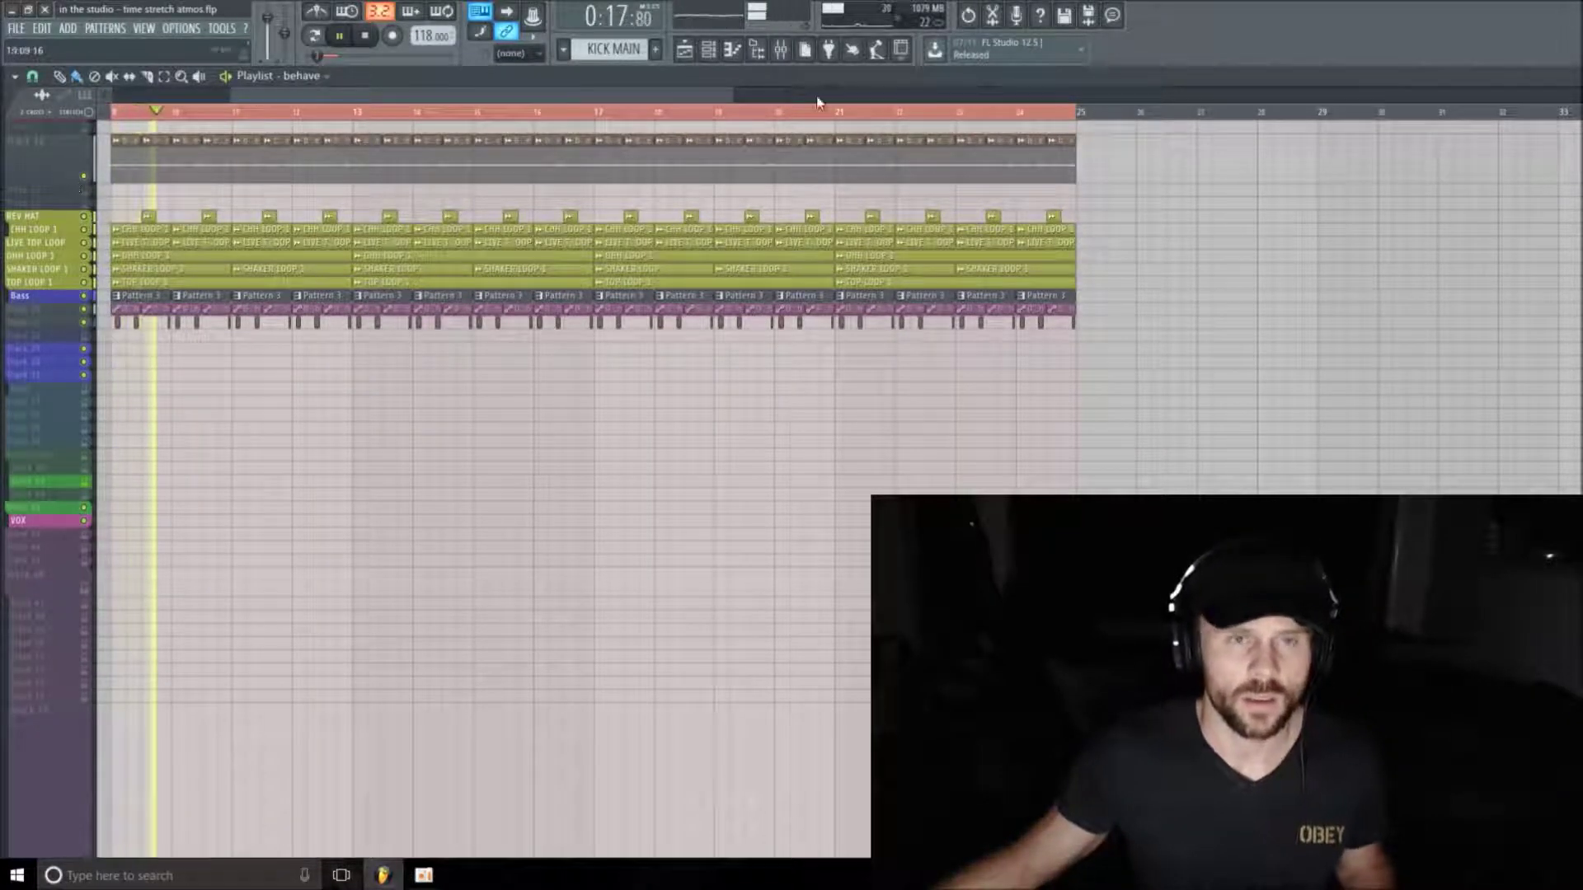
Set the mixer level of Insert 29 to about -14.8 dB during playback and make the mixer window shorter
{"action": "left_click", "coordinate": [780, 49]}
{"action": "key", "text": "space"}
{"action": "key", "text": "space"}
{"action": "left_click_drag", "start_coordinate": [686, 455], "coordinate": [687, 443]}
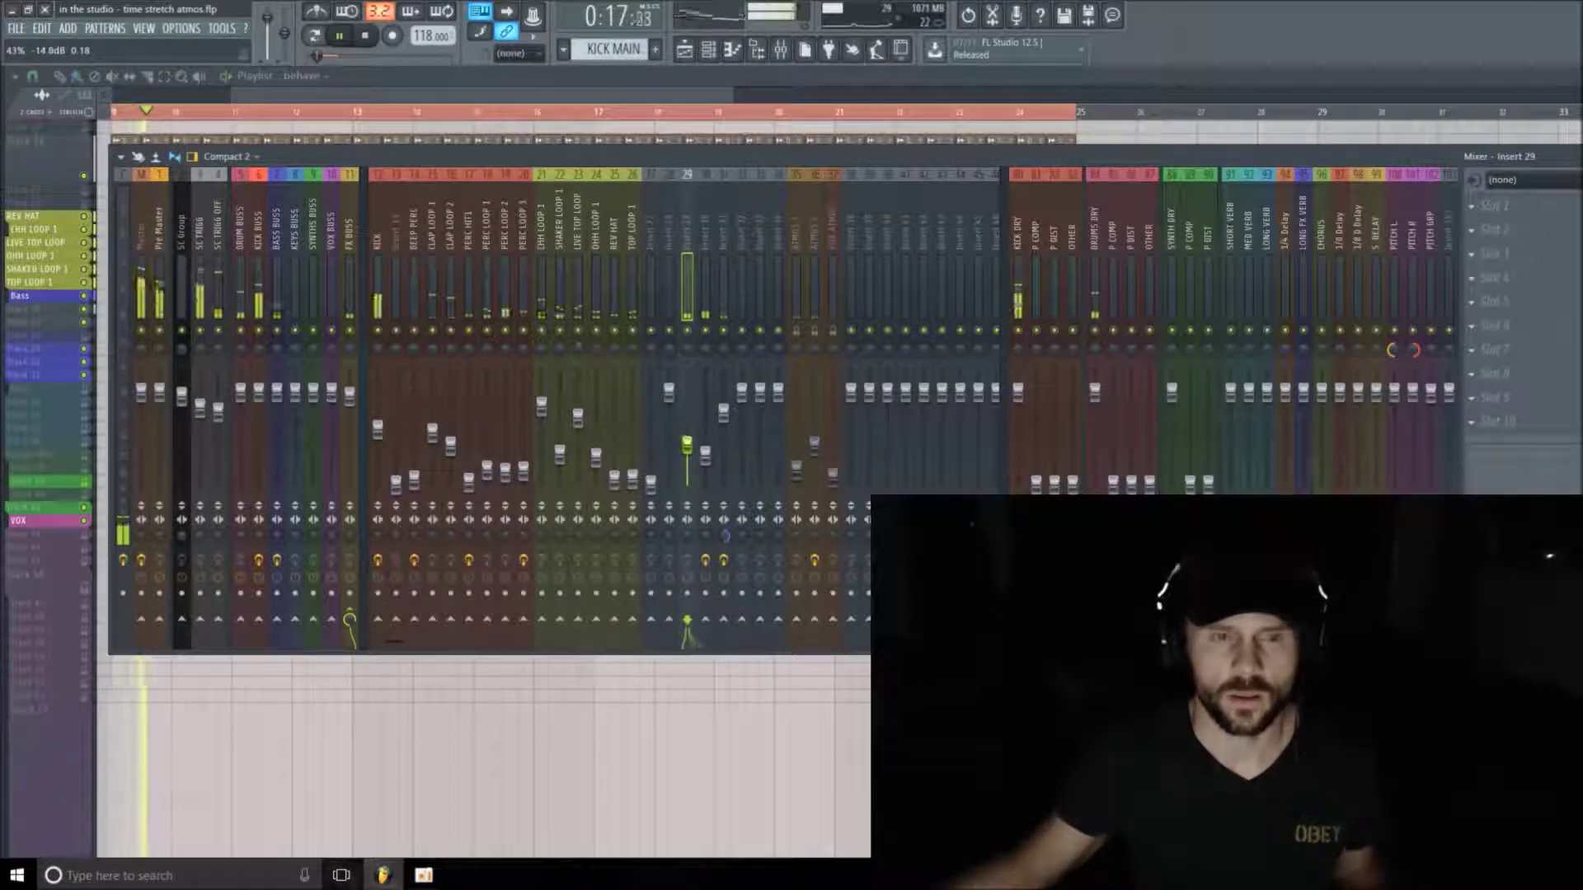
{"action": "left_click_drag", "start_coordinate": [904, 155], "coordinate": [799, 76]}
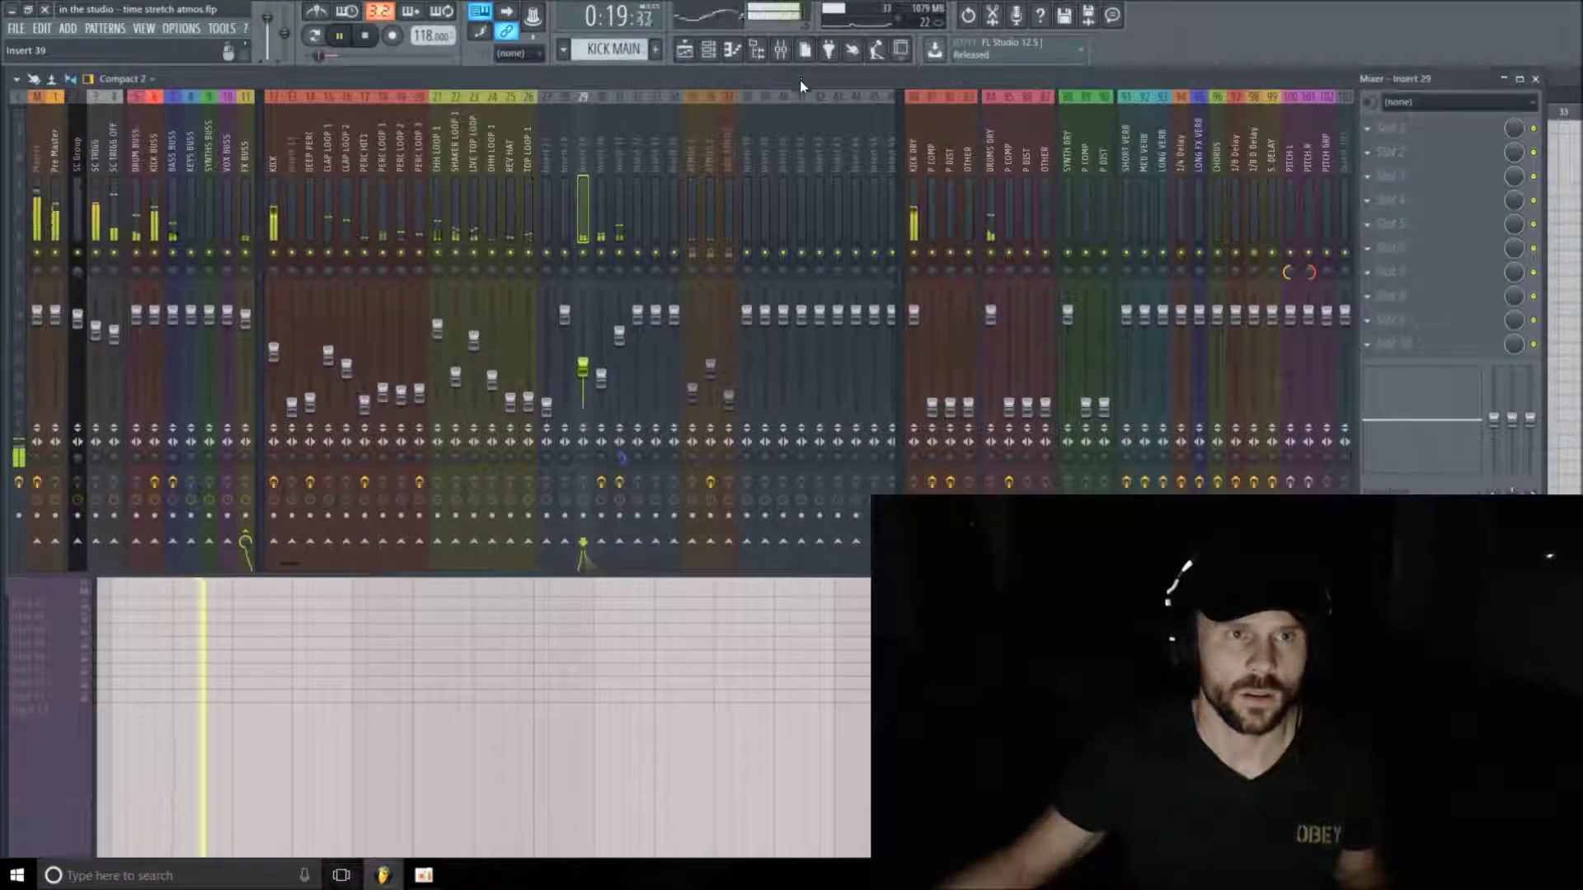
{"action": "left_click_drag", "start_coordinate": [805, 573], "coordinate": [795, 497]}
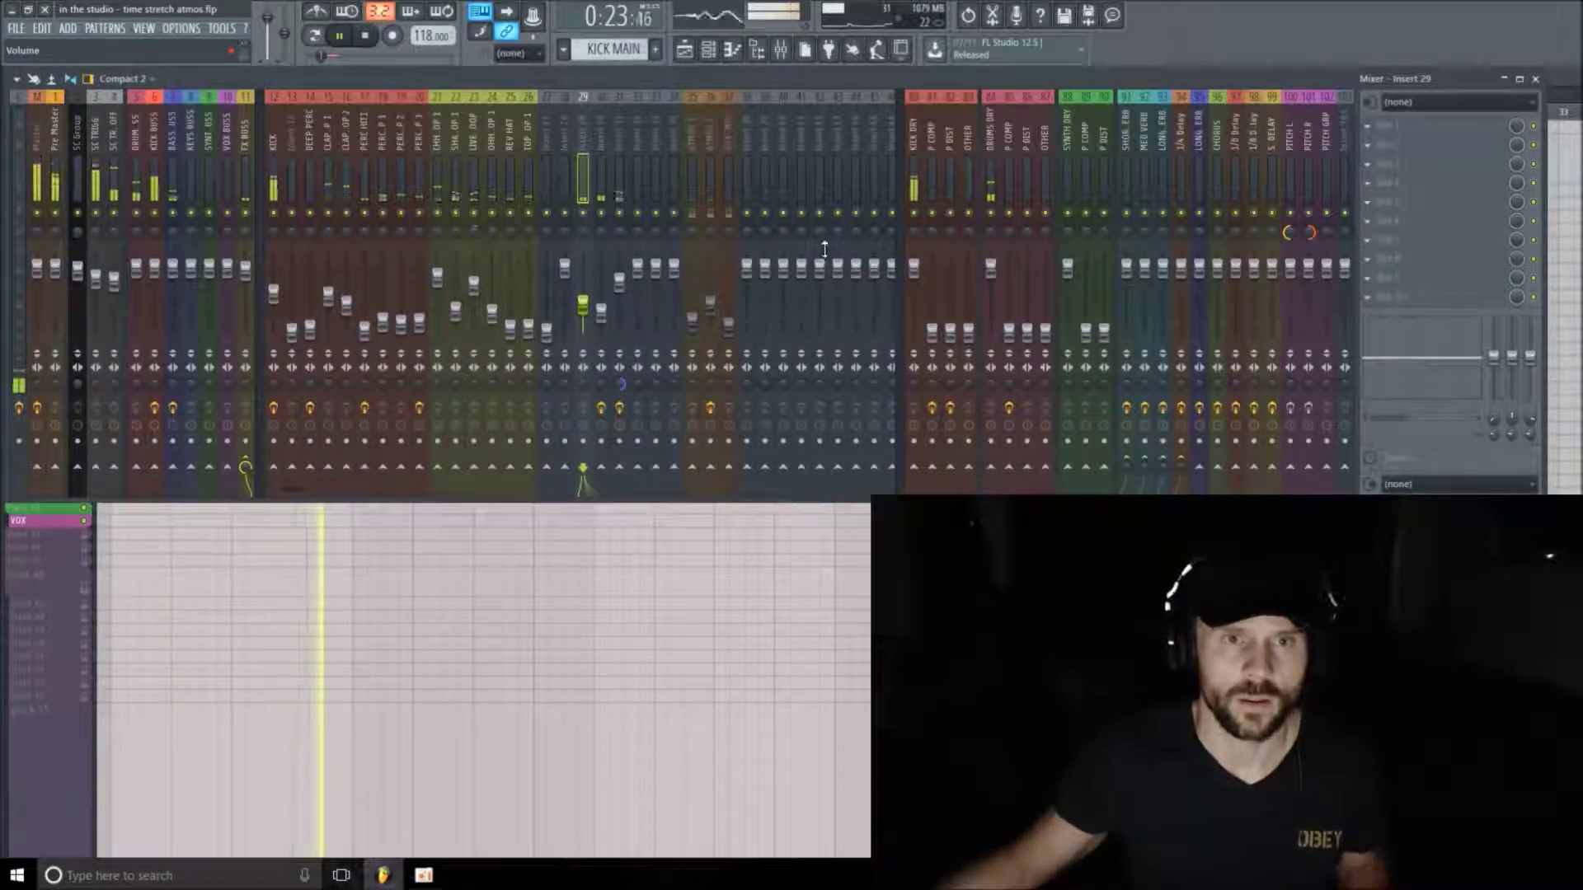
Listen to the repeated behave slices with the full beat while viewing the playlist, and stop playback
{"action": "left_click", "coordinate": [685, 48]}
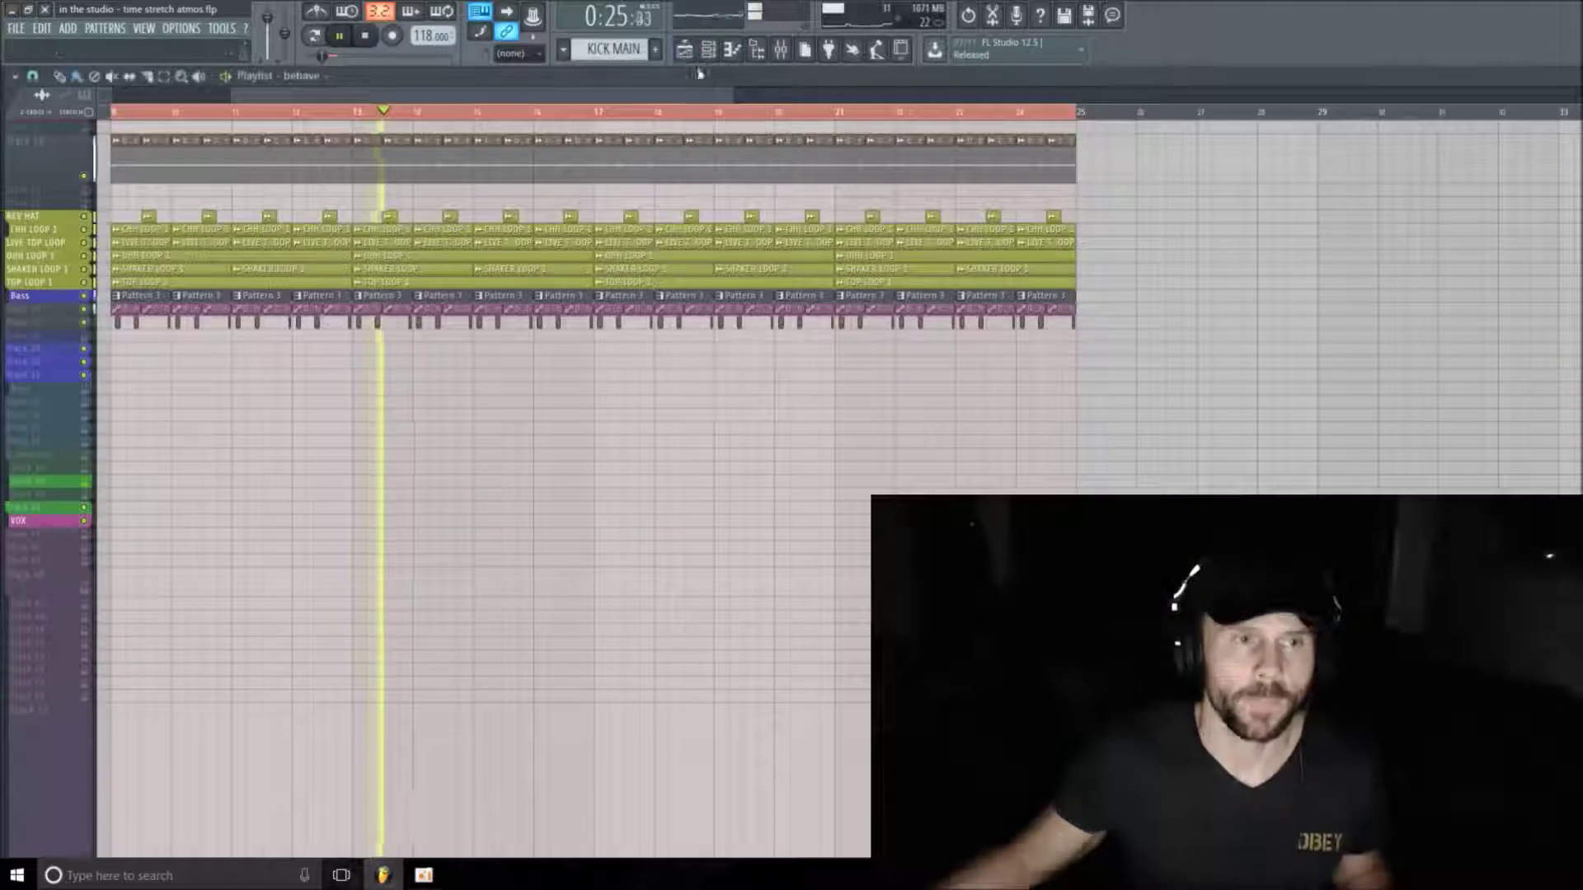
{"action": "scroll", "coordinate": [138, 213], "scroll_direction": "up", "scroll_amount": 2}
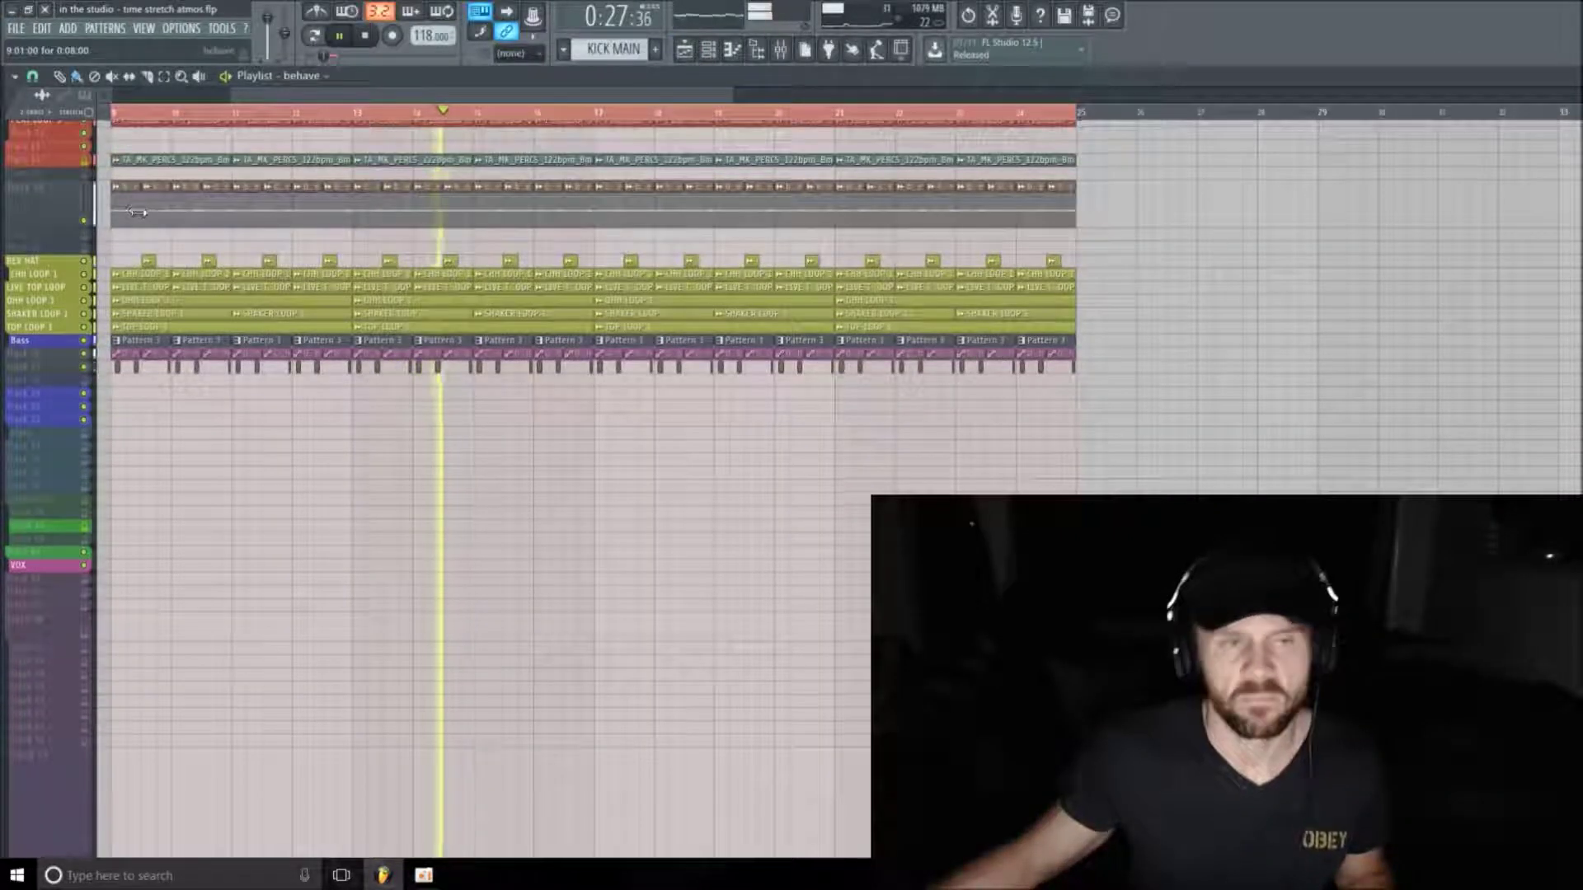
{"action": "scroll", "coordinate": [148, 239], "scroll_direction": "down", "scroll_amount": 2}
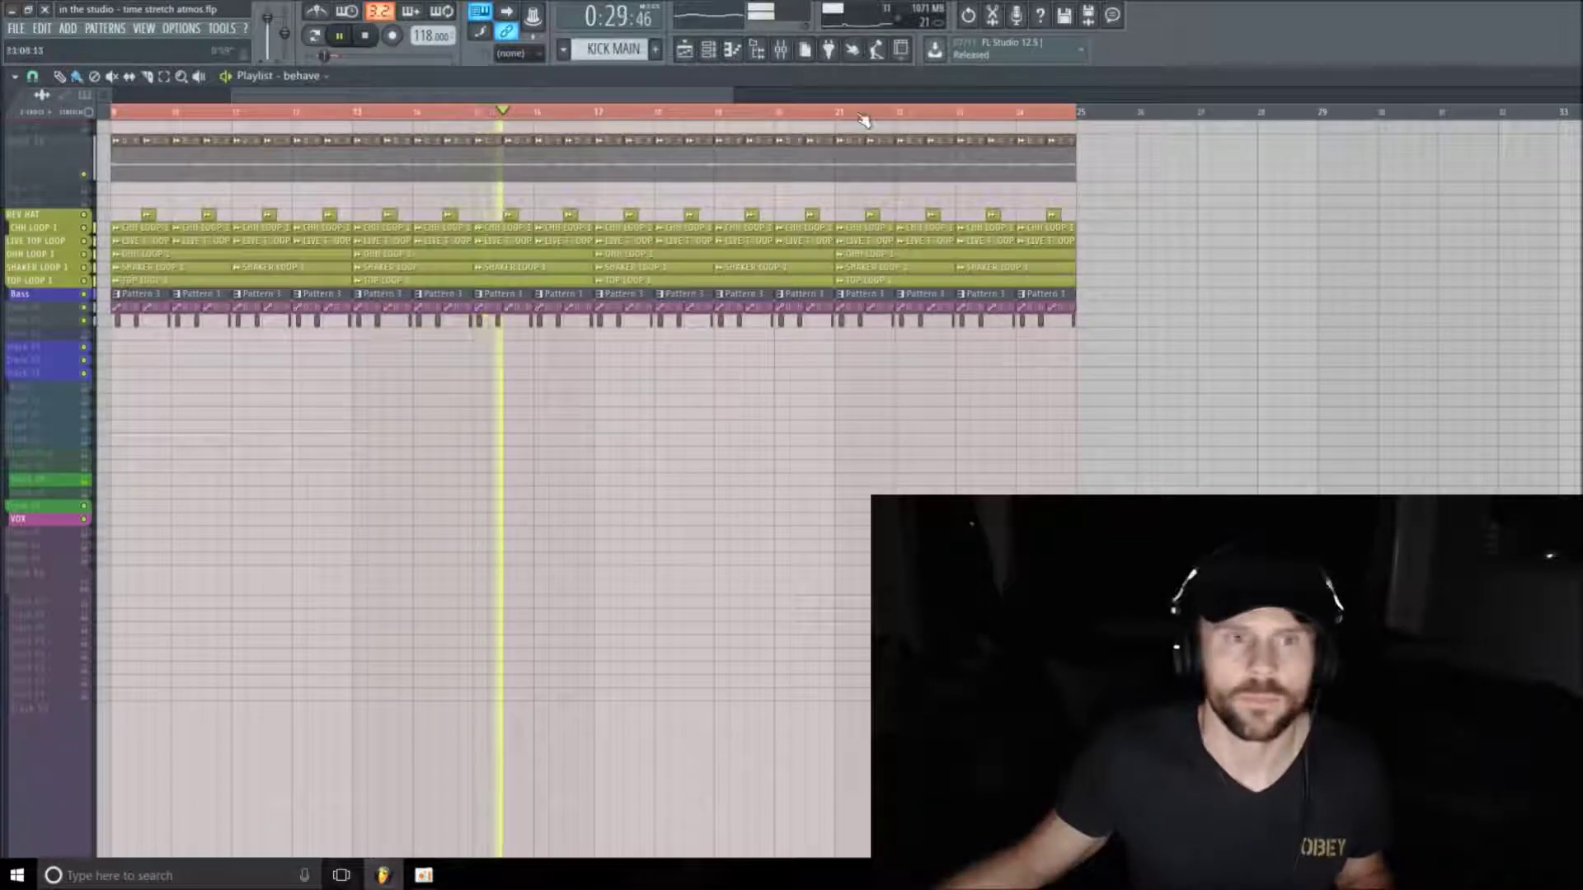
{"action": "key", "text": "space"}
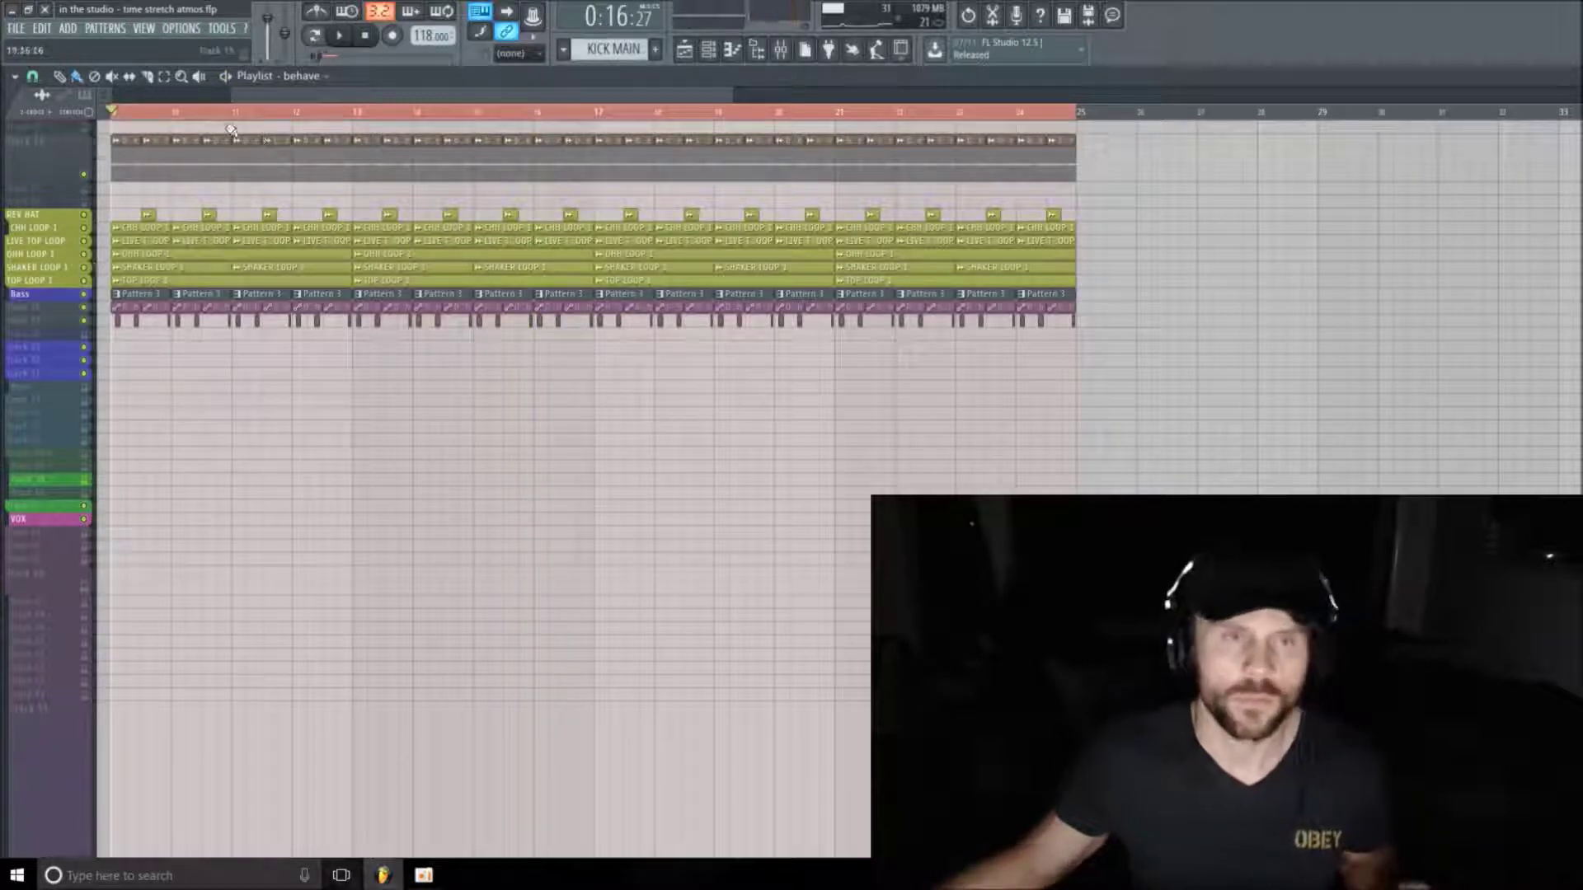
Raise Insert 29 to about -10.8 dB in the mixer and load Fruity Parametric EQ 2 in its first effect slot
{"action": "left_click", "coordinate": [805, 50]}
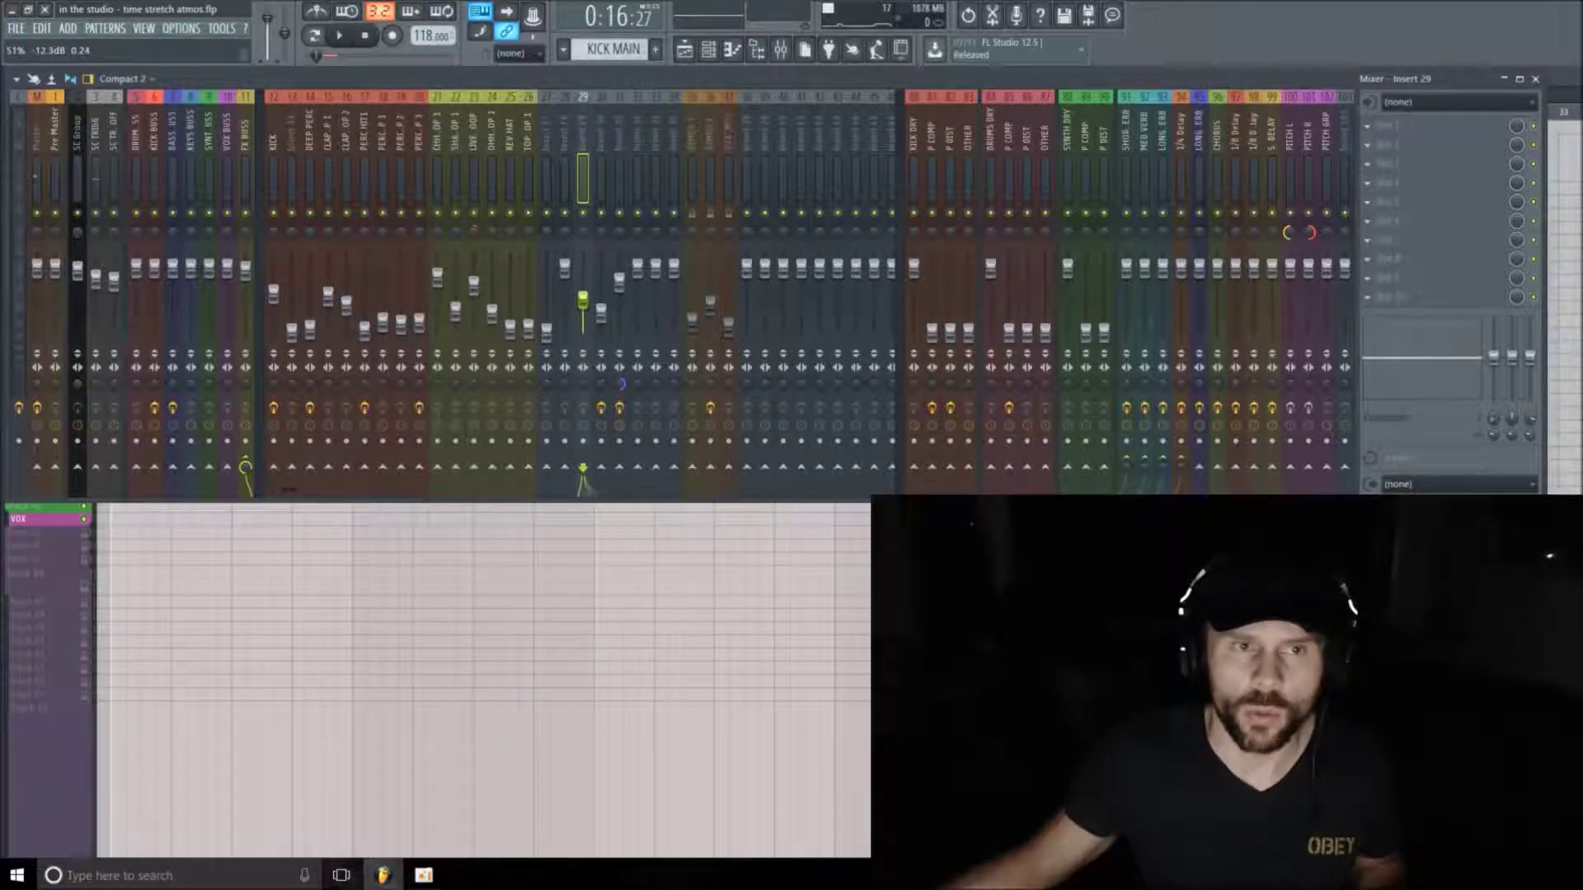
{"action": "key", "text": "space"}
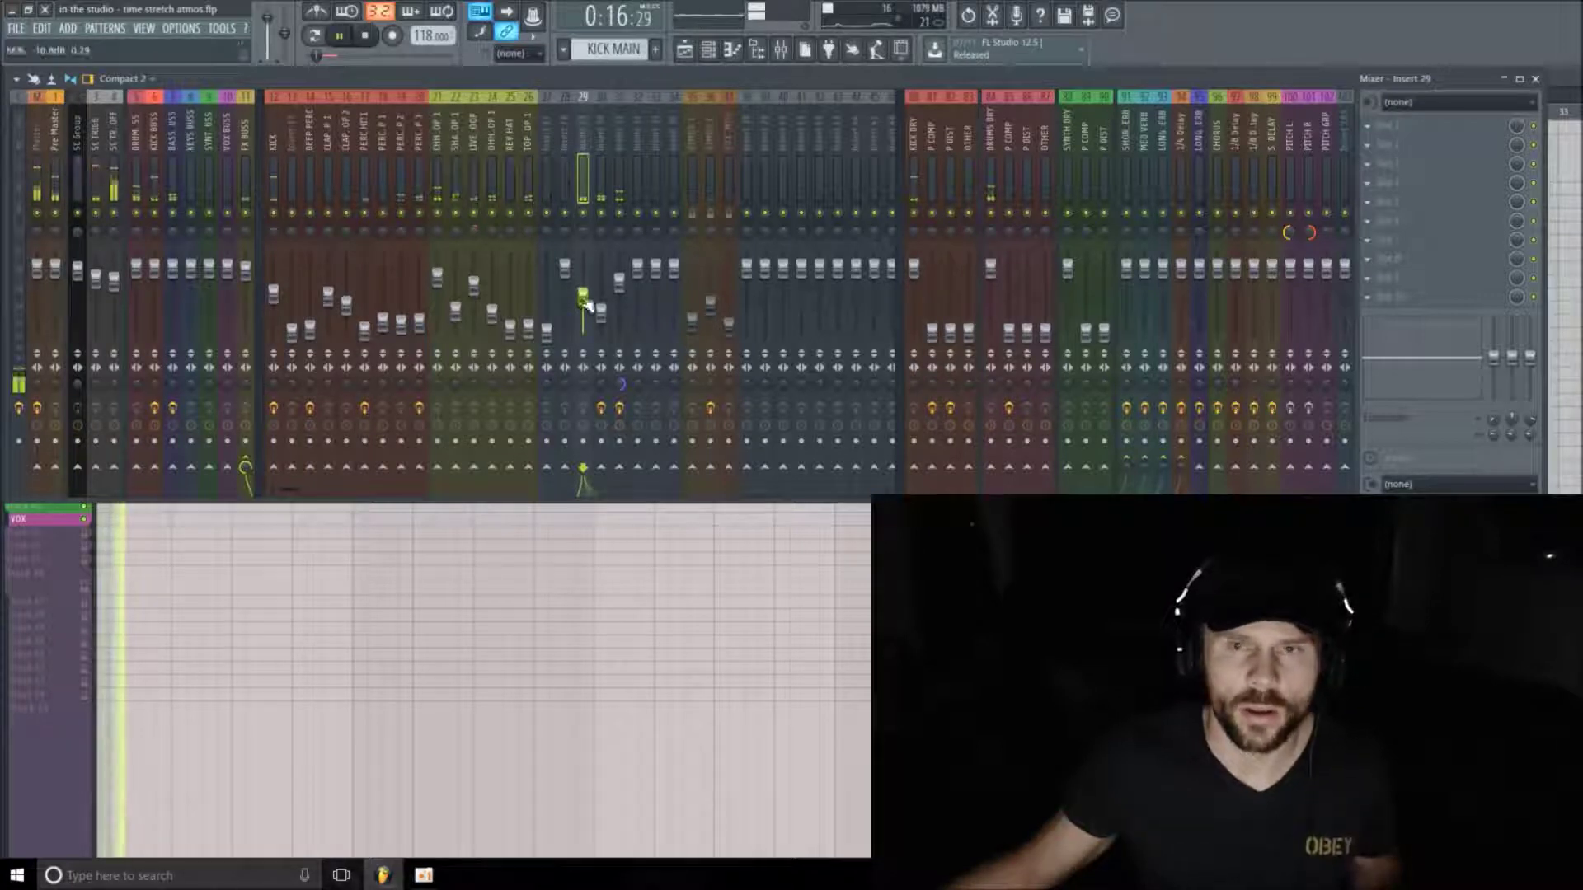
{"action": "left_click", "coordinate": [1410, 141]}
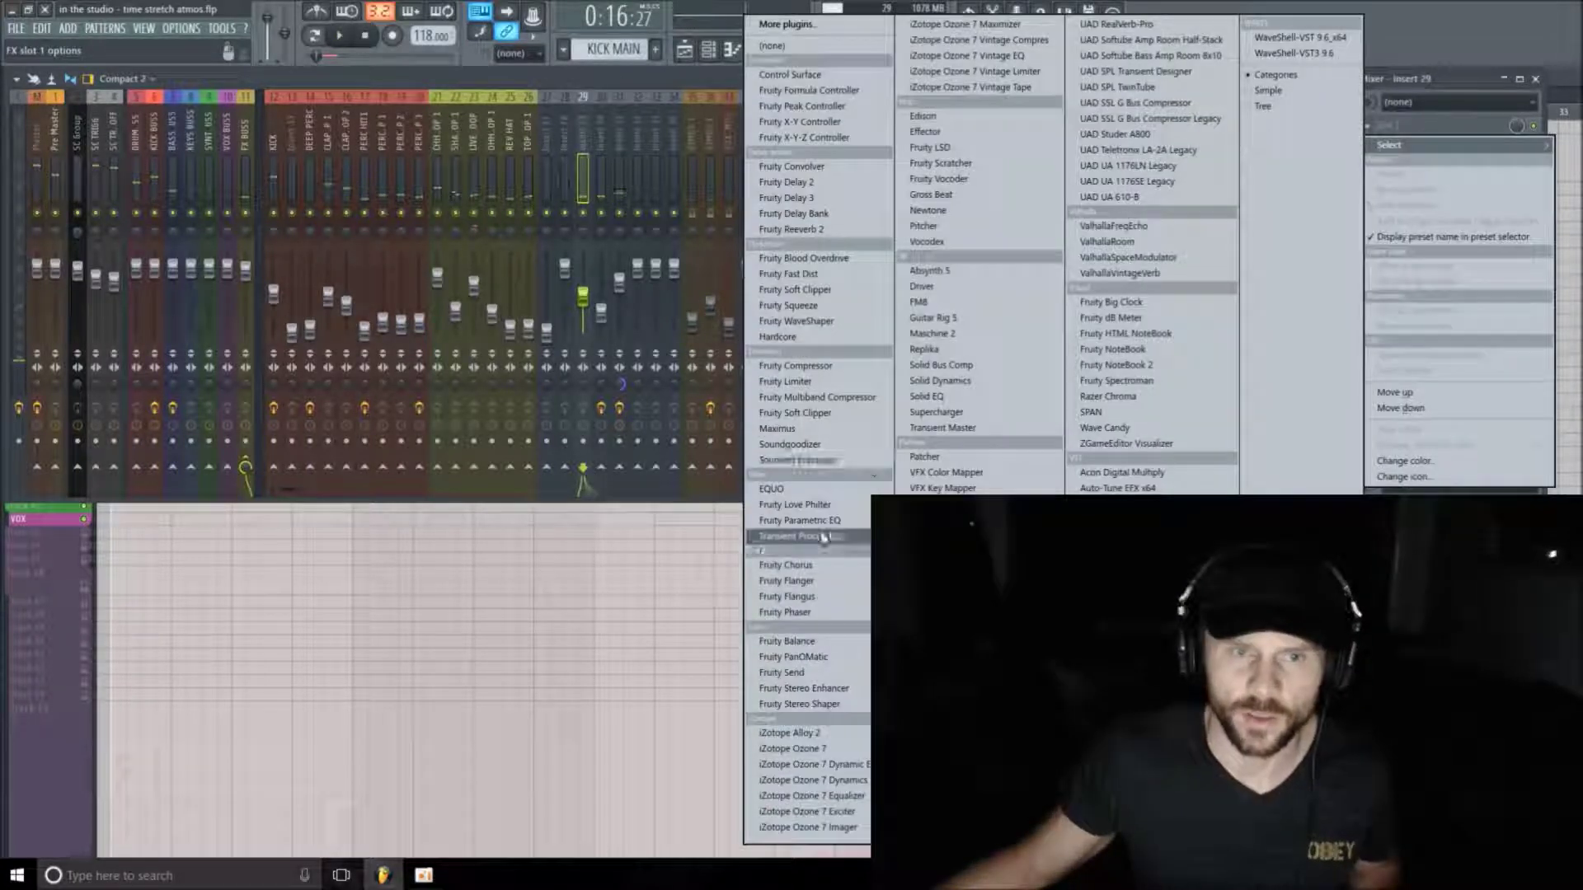
{"action": "left_click", "coordinate": [847, 532]}
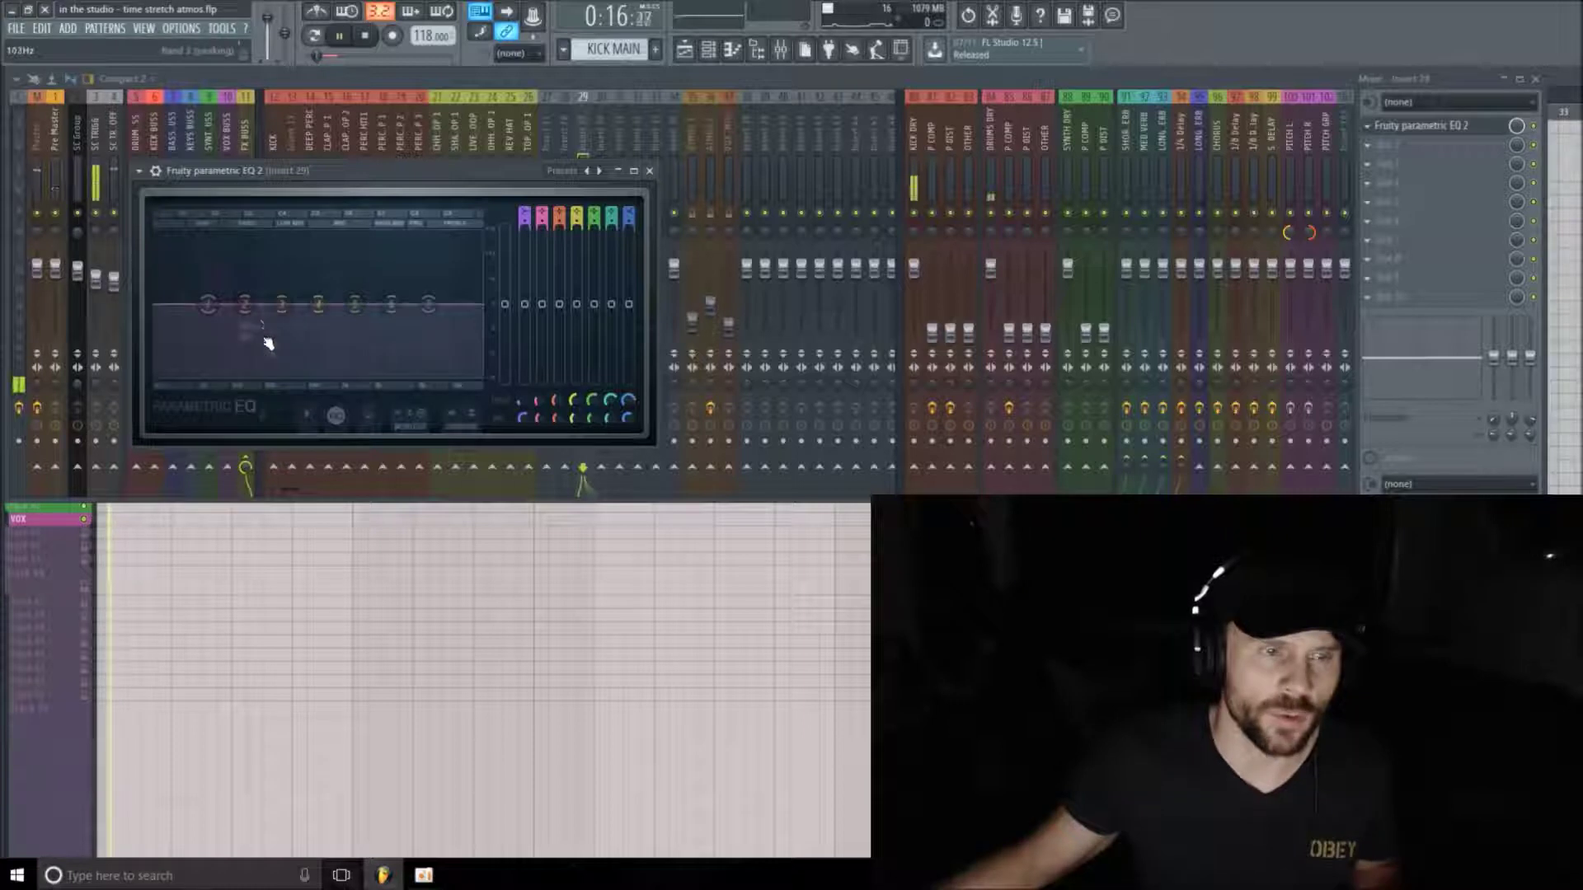
Roll off the lows and highs of Insert 29 with the outermost EQ bands and boost the fifth band while the beat plays
{"action": "left_click_drag", "start_coordinate": [210, 307], "coordinate": [202, 363]}
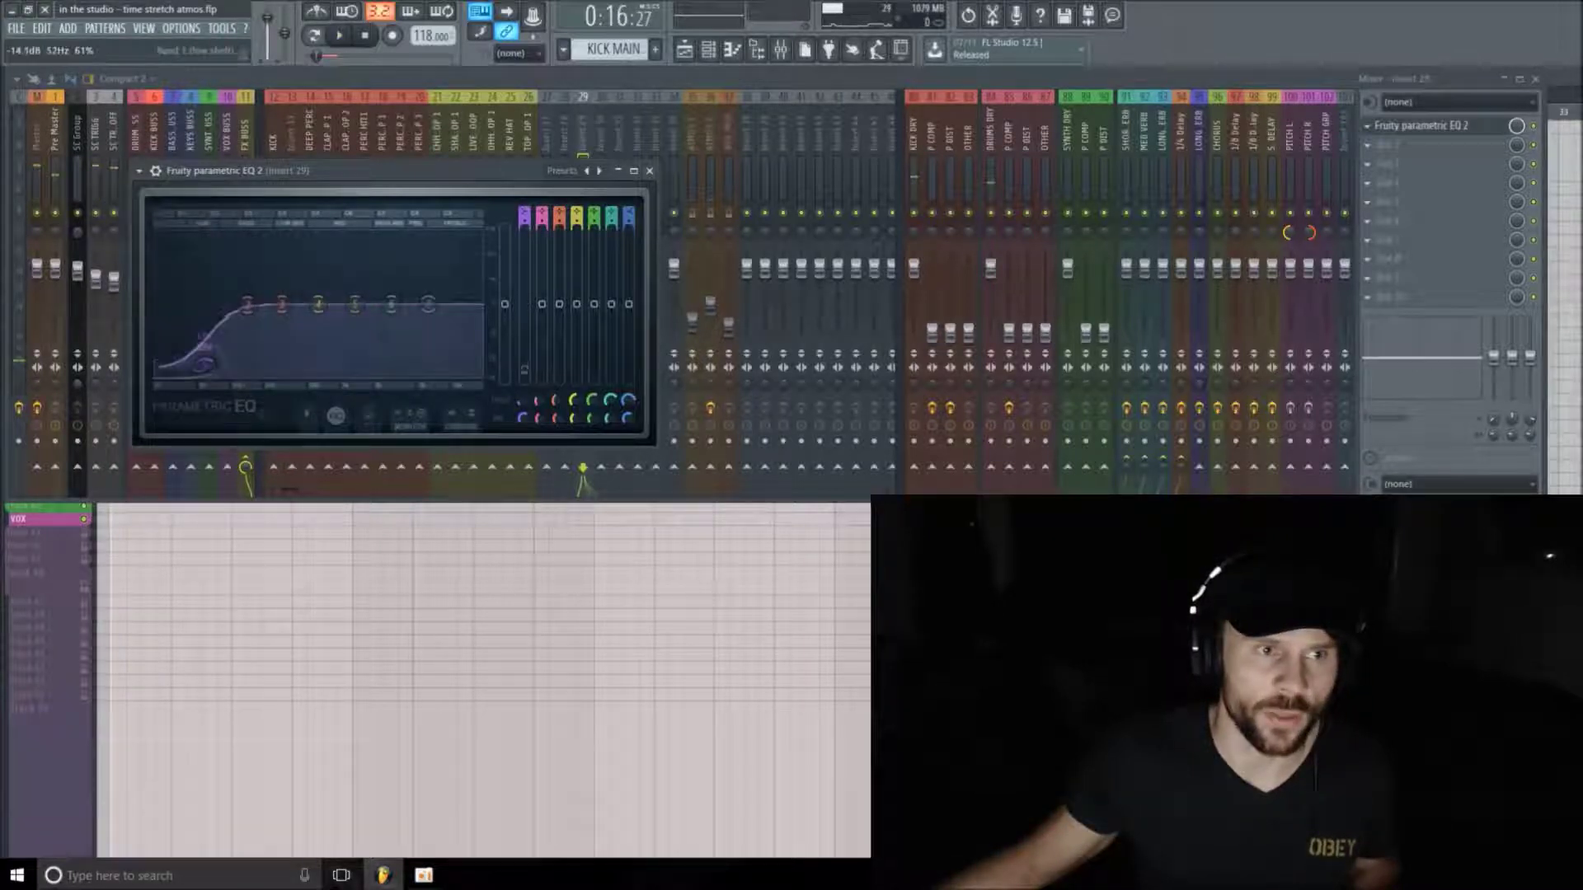
{"action": "key", "text": "space"}
{"action": "left_click_drag", "start_coordinate": [427, 305], "coordinate": [394, 376]}
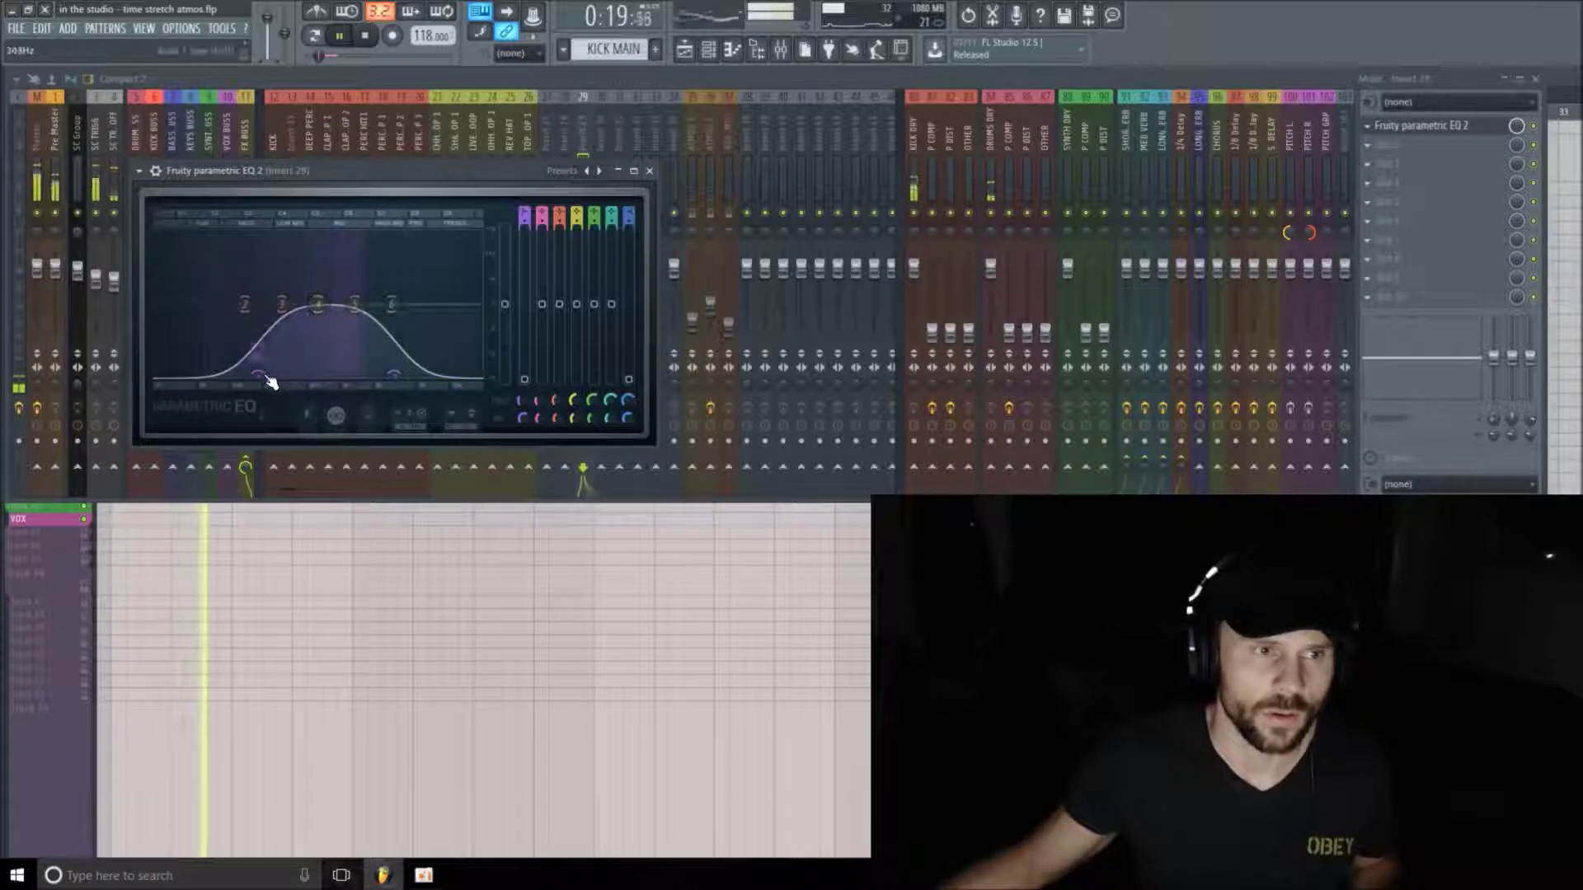
{"action": "left_click_drag", "start_coordinate": [270, 381], "coordinate": [293, 379]}
{"action": "left_click_drag", "start_coordinate": [356, 305], "coordinate": [355, 283]}
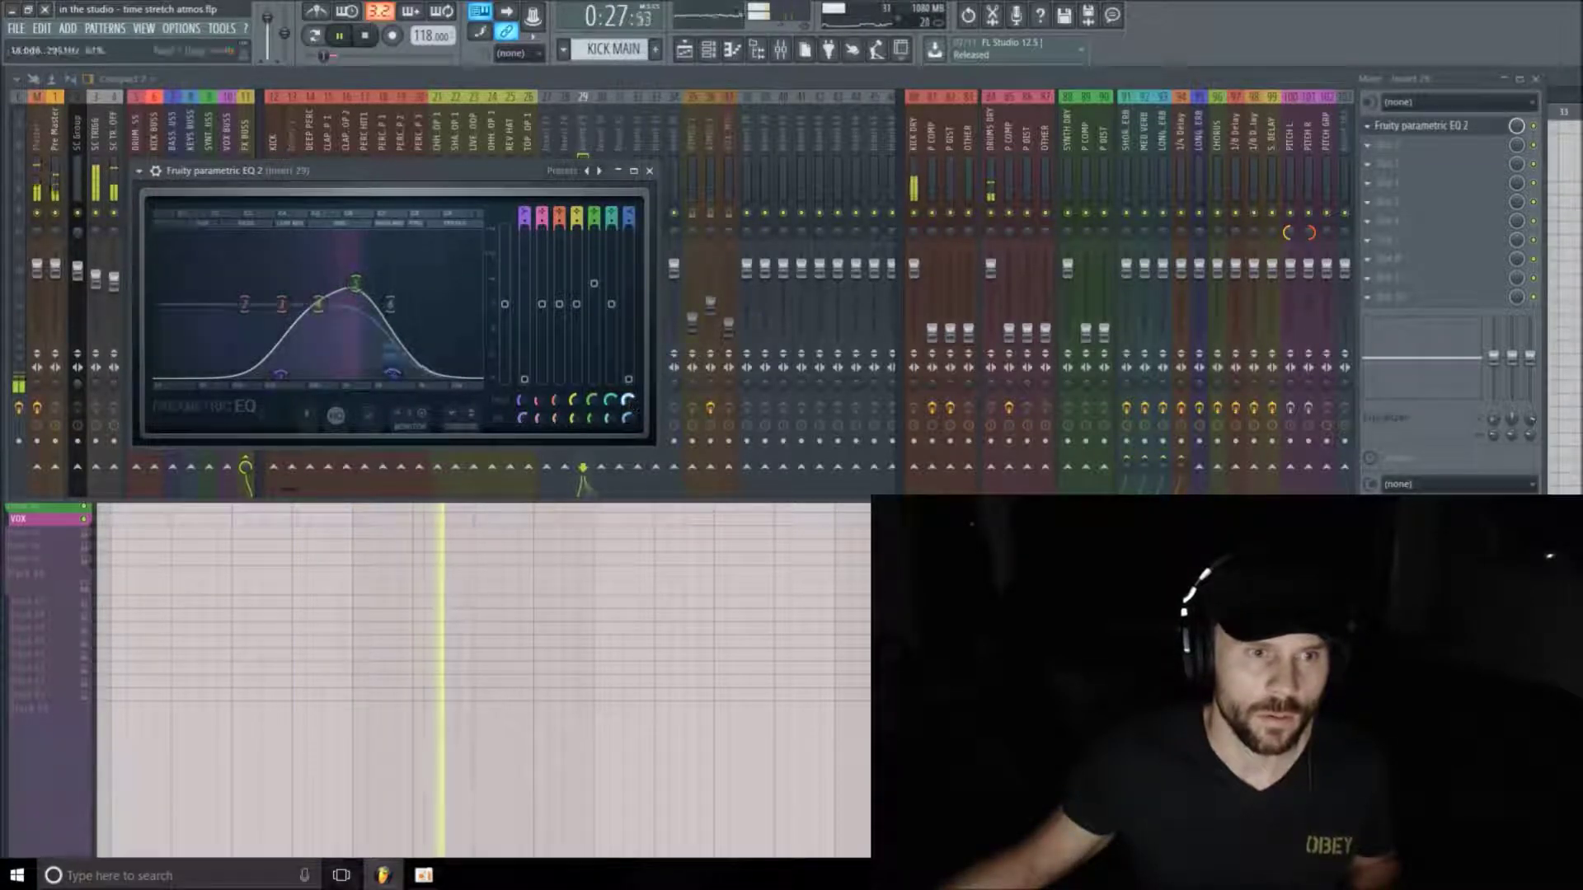
{"action": "left_click", "coordinate": [650, 170]}
{"action": "key", "text": "space"}
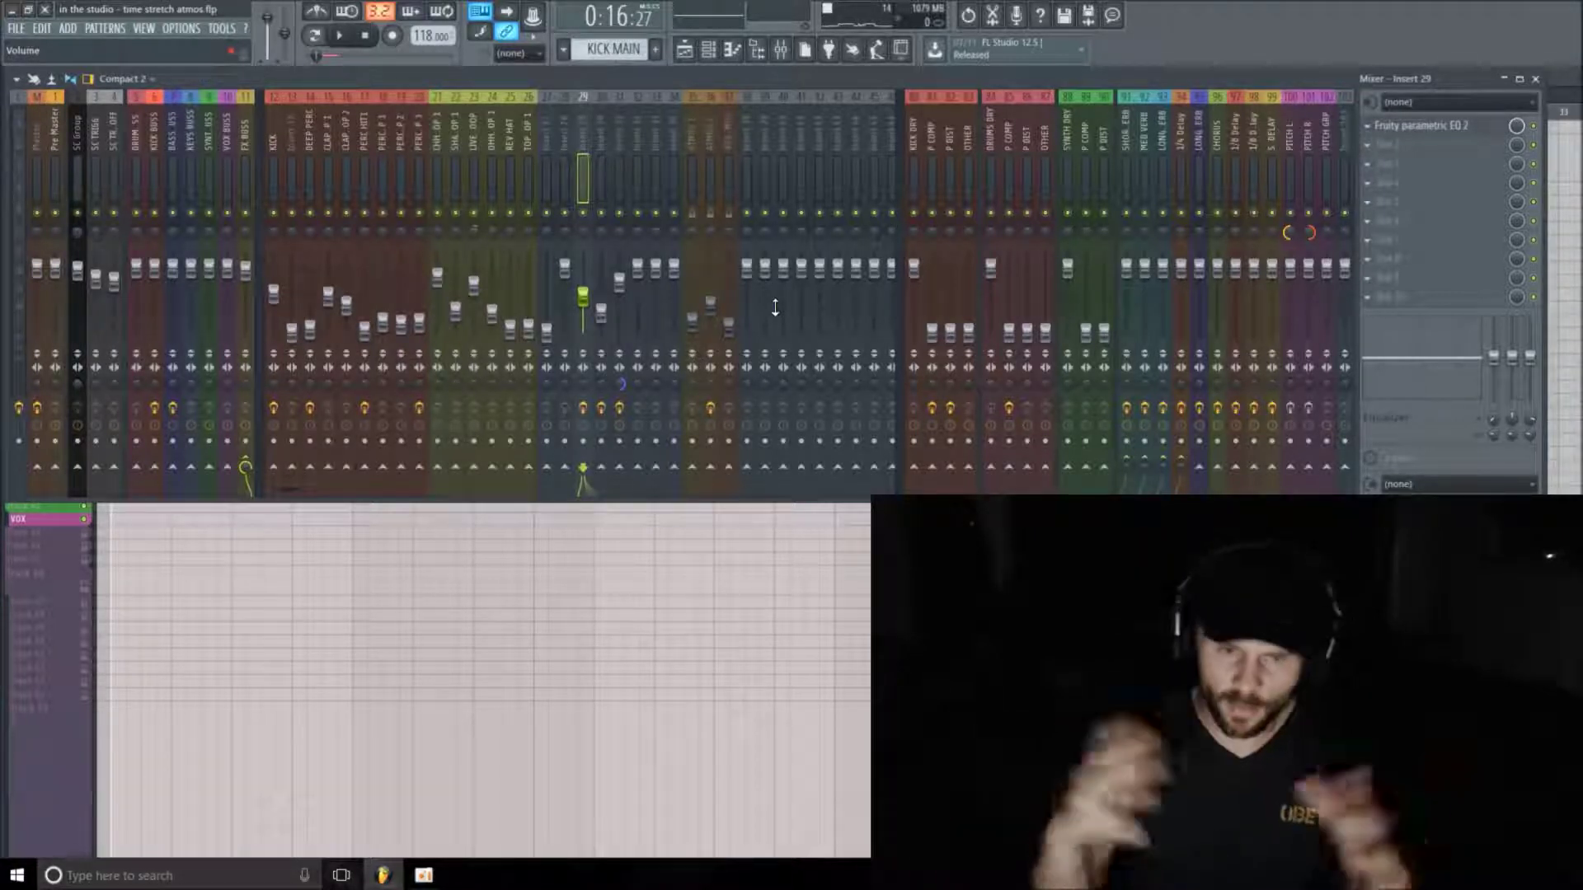
Increase the fifth-band boost in Insert 29's Fruity Parametric EQ 2 slightly and listen to it with the beat
{"action": "left_click", "coordinate": [1434, 126]}
{"action": "key", "text": "space"}
{"action": "left_click_drag", "start_coordinate": [353, 298], "coordinate": [354, 272]}
{"action": "key", "text": "space"}
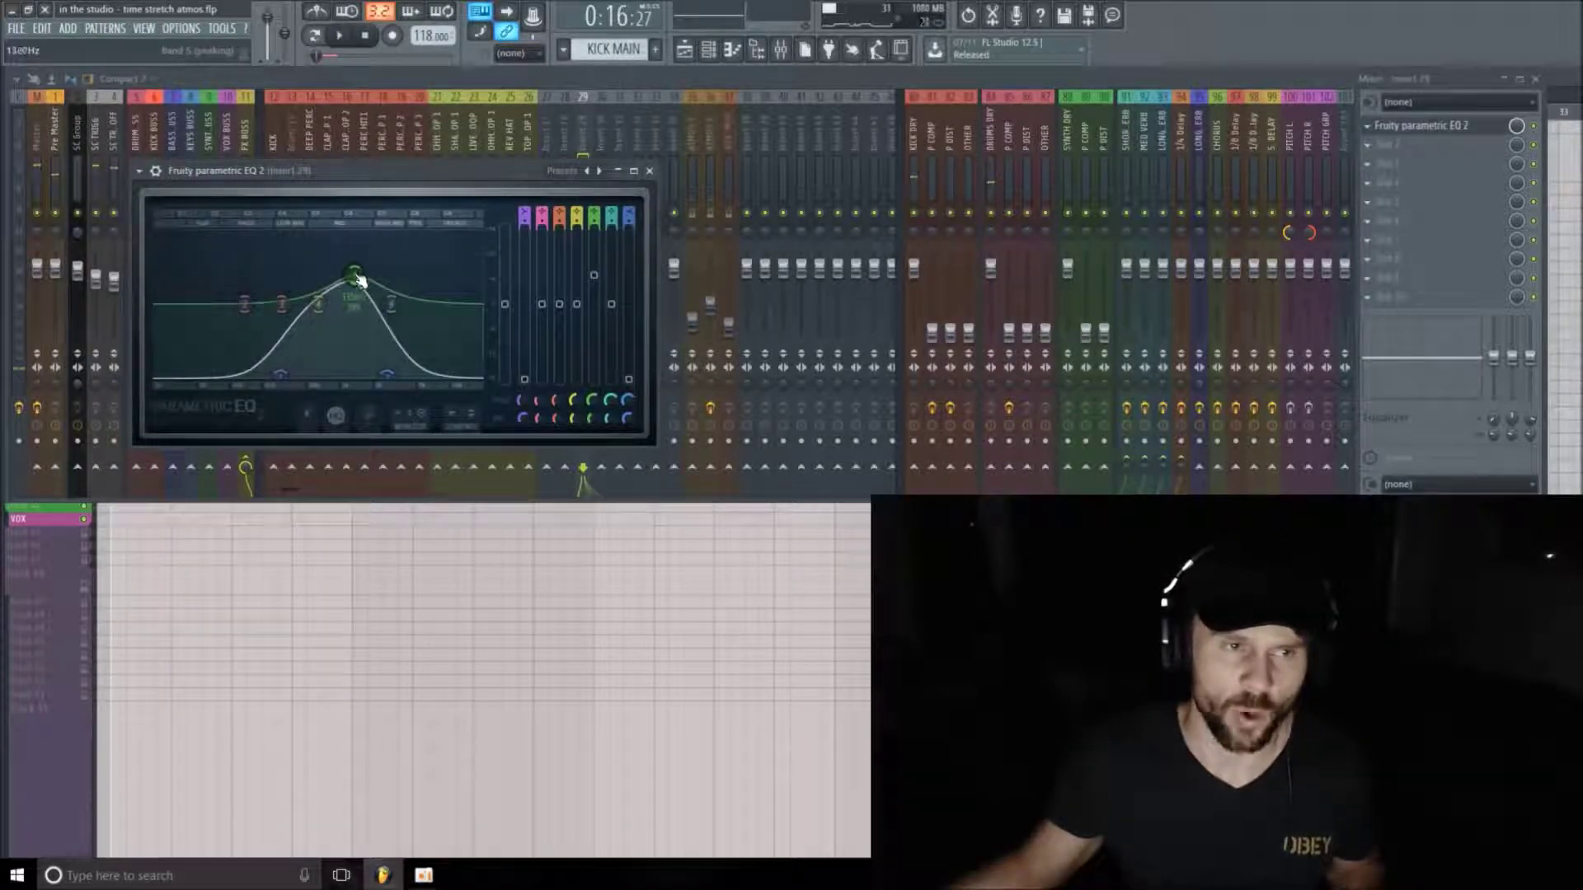
{"action": "key", "text": "space"}
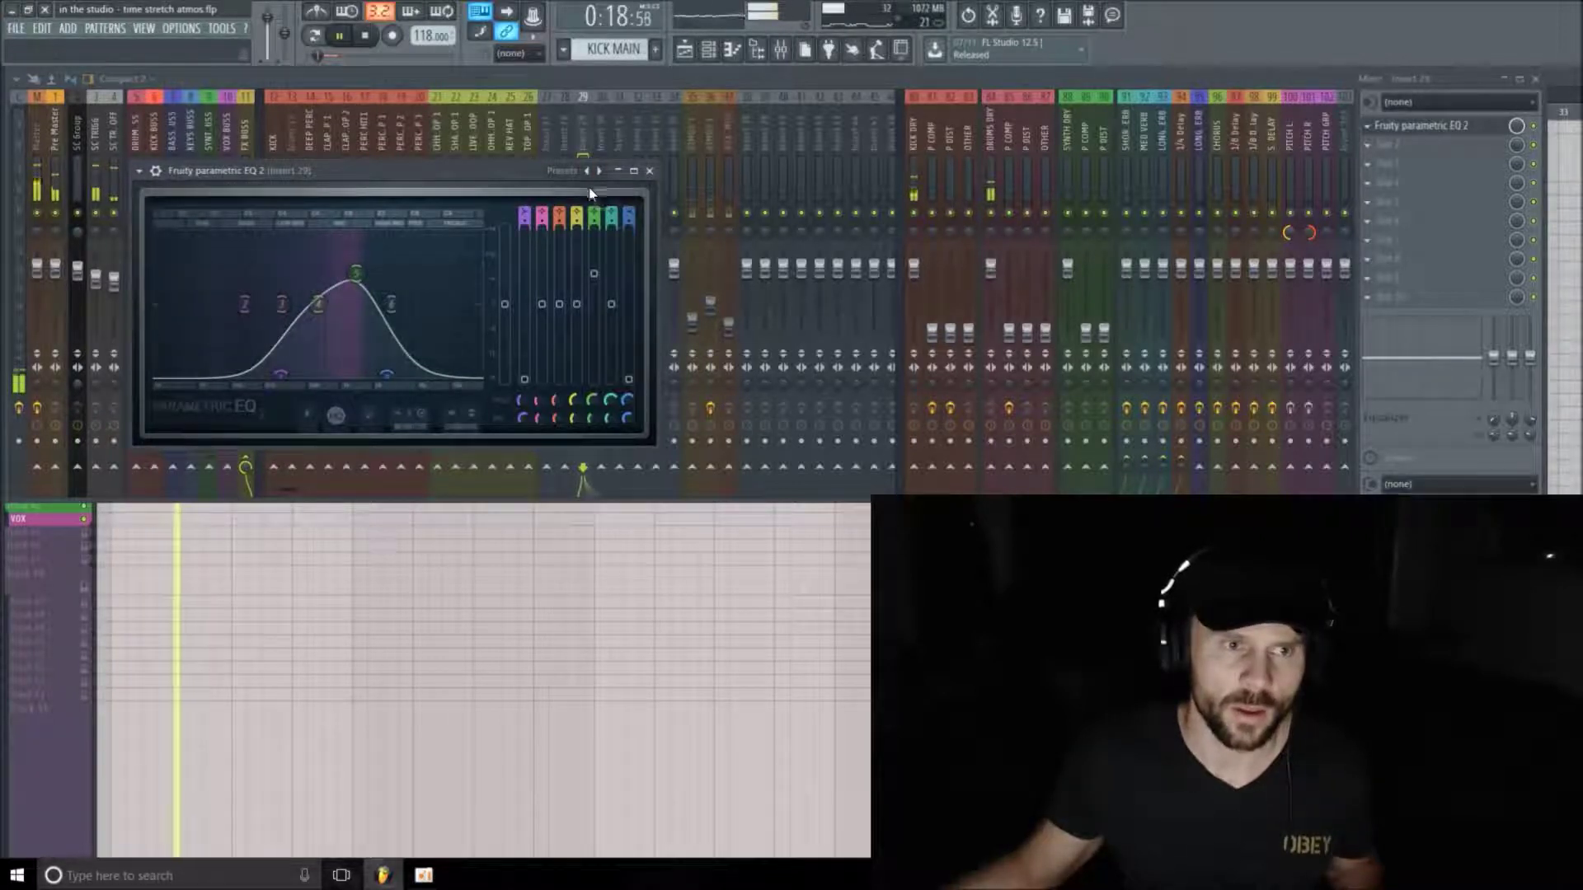
{"action": "left_click", "coordinate": [651, 170]}
{"action": "key", "text": "space"}
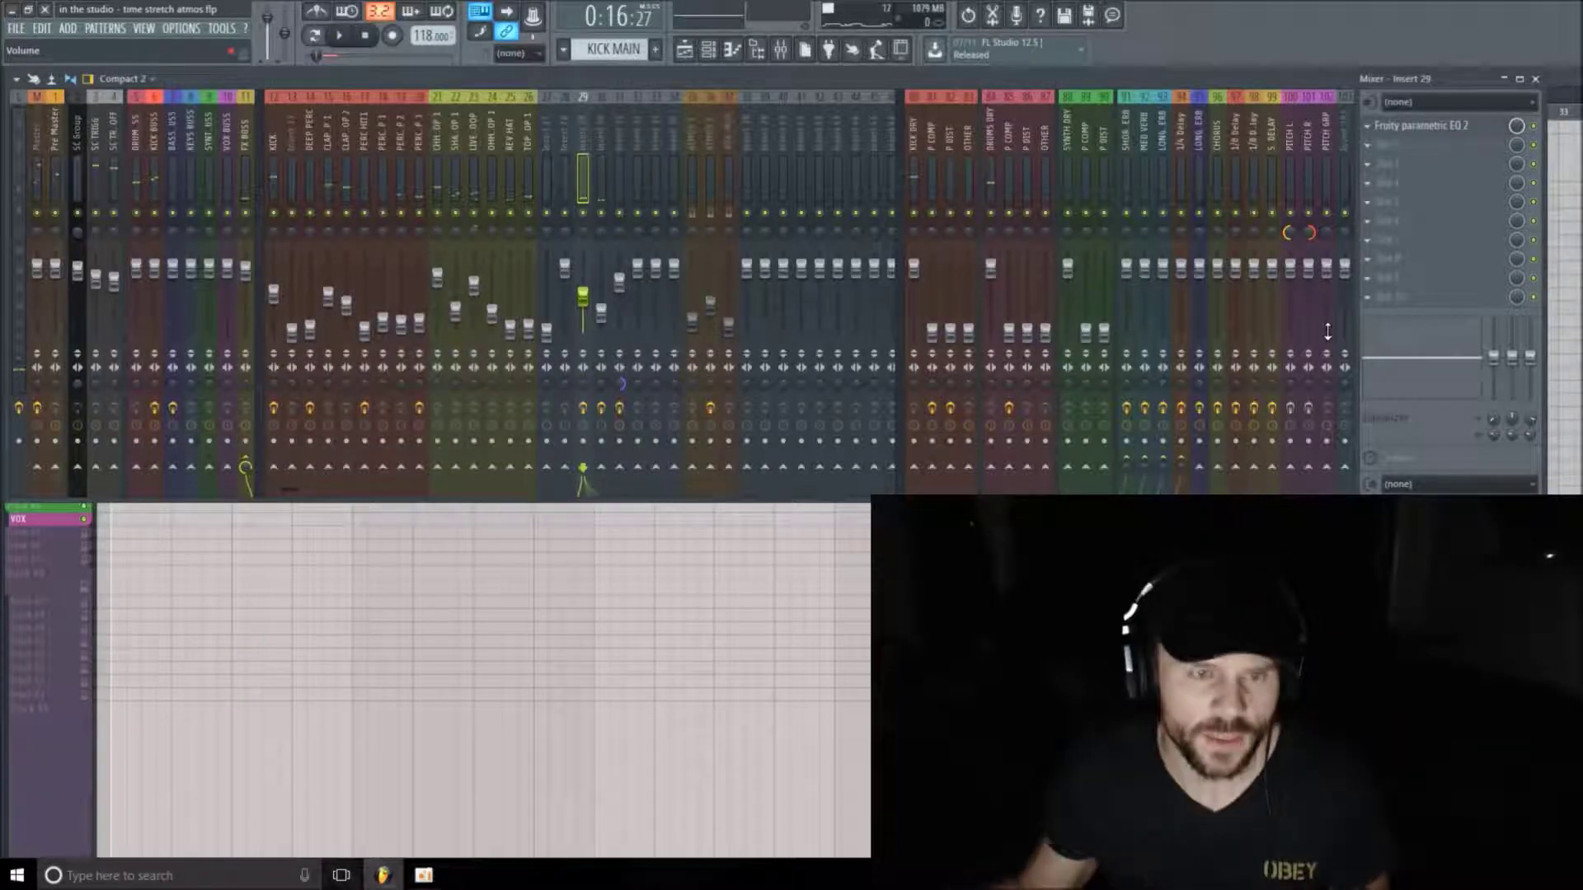
Load Fruity Reeverb 2 in Insert 29's second effect slot, adjust its stereo separation and enlarge the room size
{"action": "left_click", "coordinate": [1445, 162]}
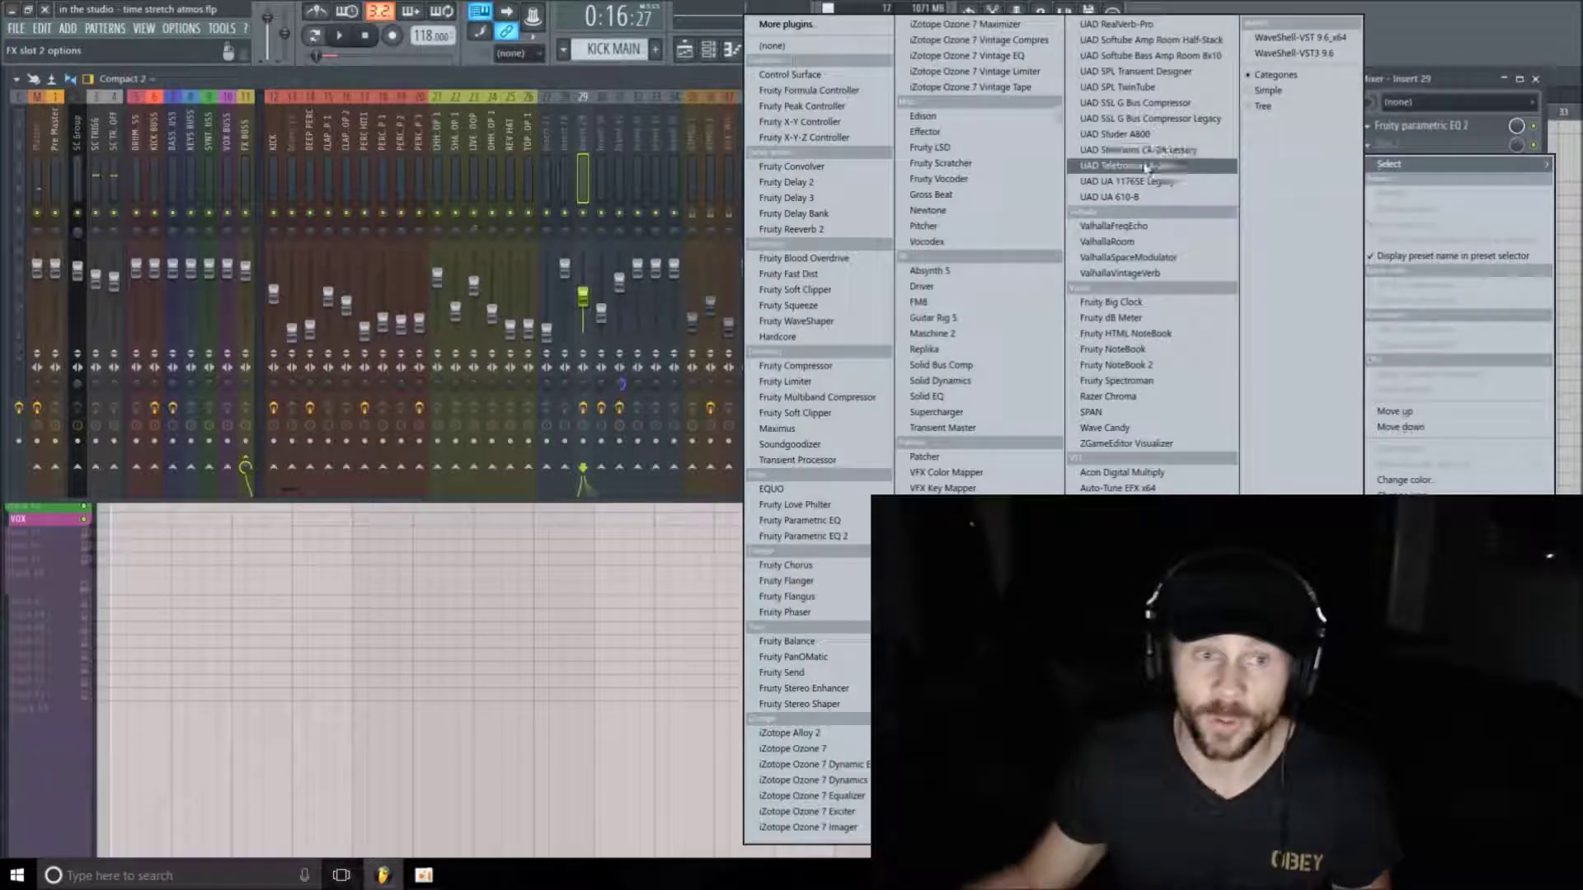
{"action": "left_click", "coordinate": [841, 229]}
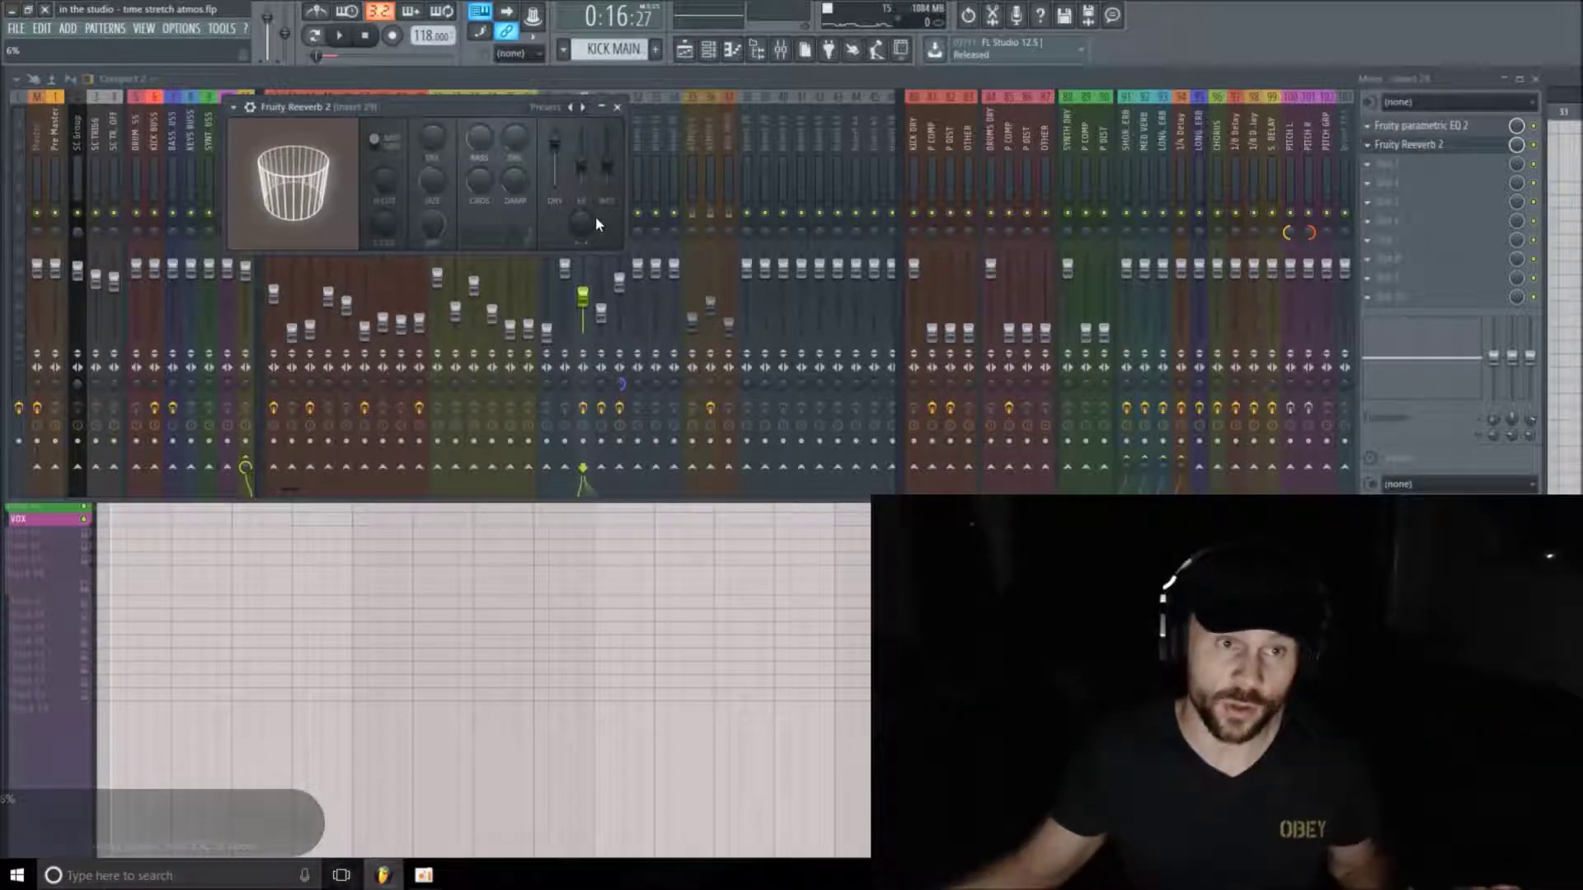
{"action": "left_click_drag", "start_coordinate": [591, 215], "coordinate": [592, 165]}
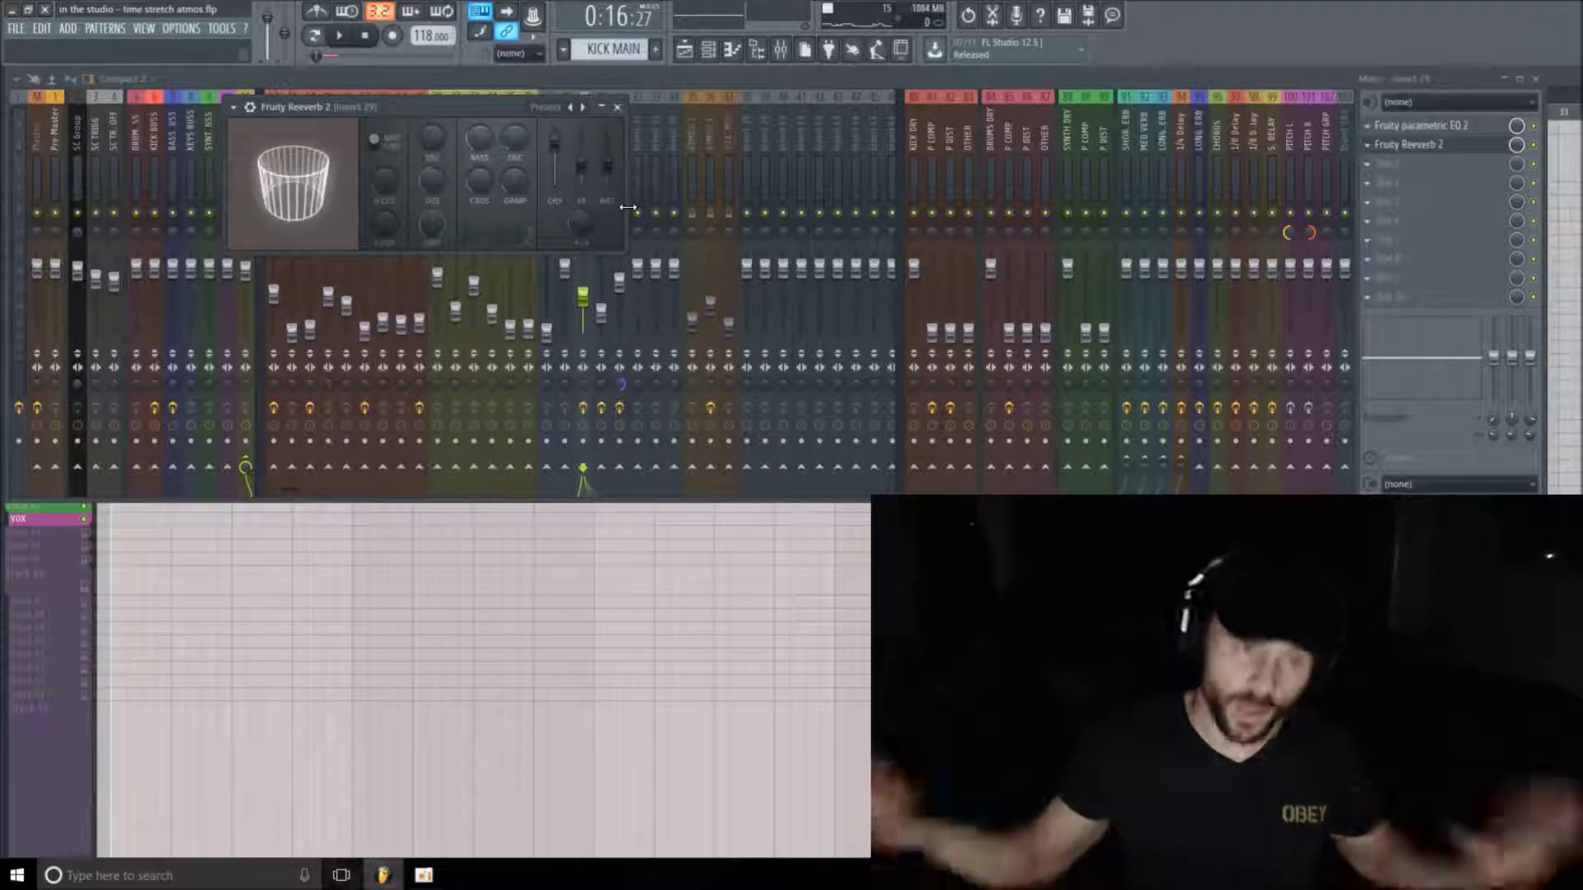
{"action": "left_click_drag", "start_coordinate": [432, 180], "coordinate": [432, 158]}
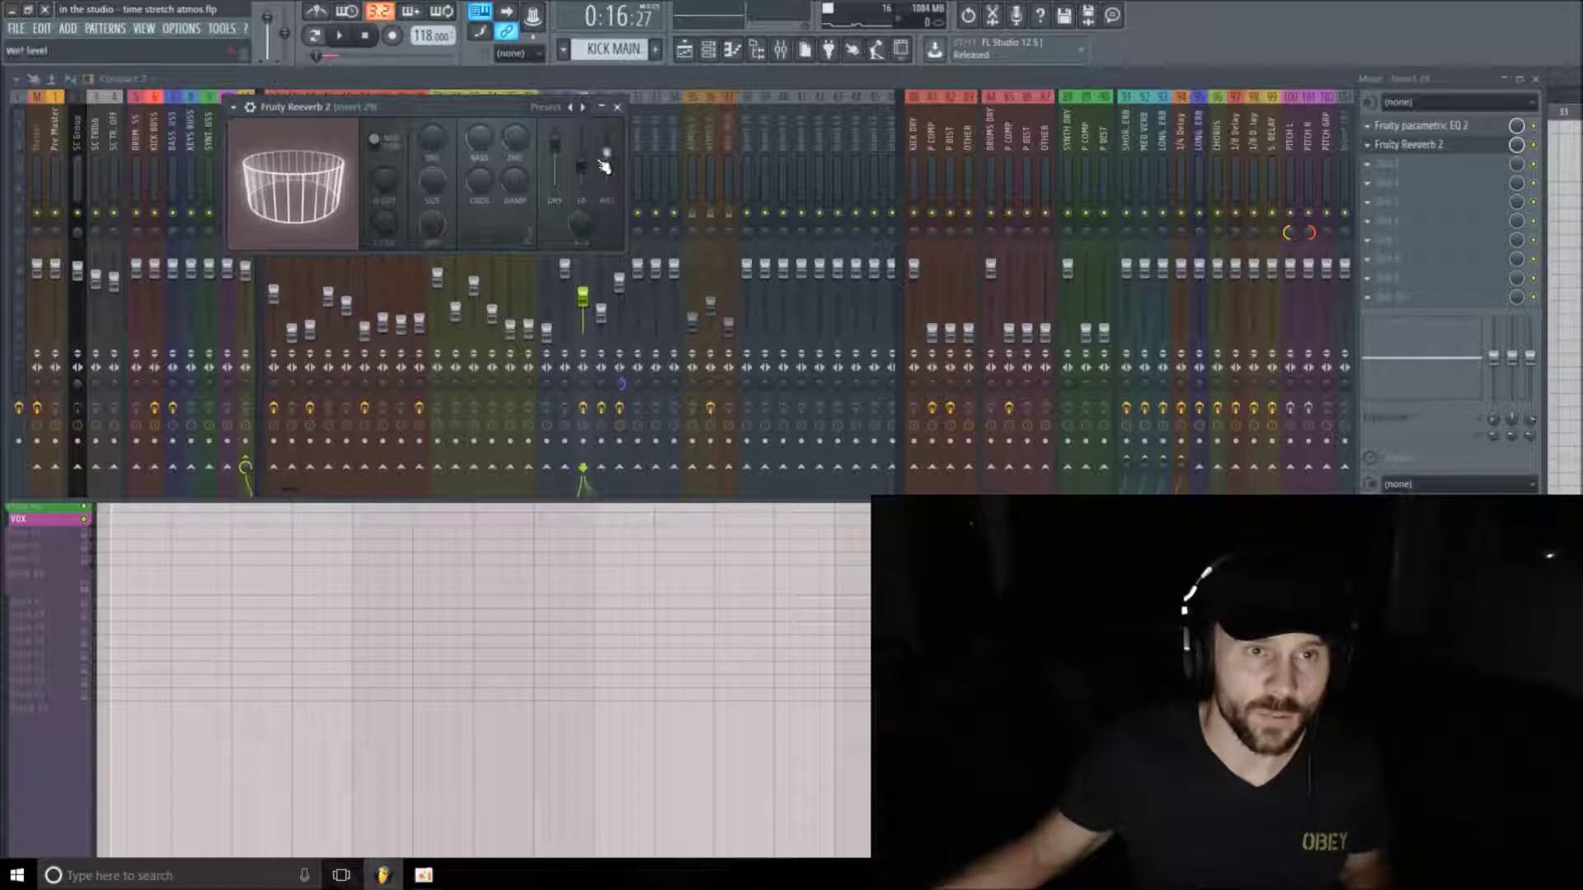
Balance Fruity Reeverb 2 during playback by lowering its dry level against a raised wet level
{"action": "key", "text": "space"}
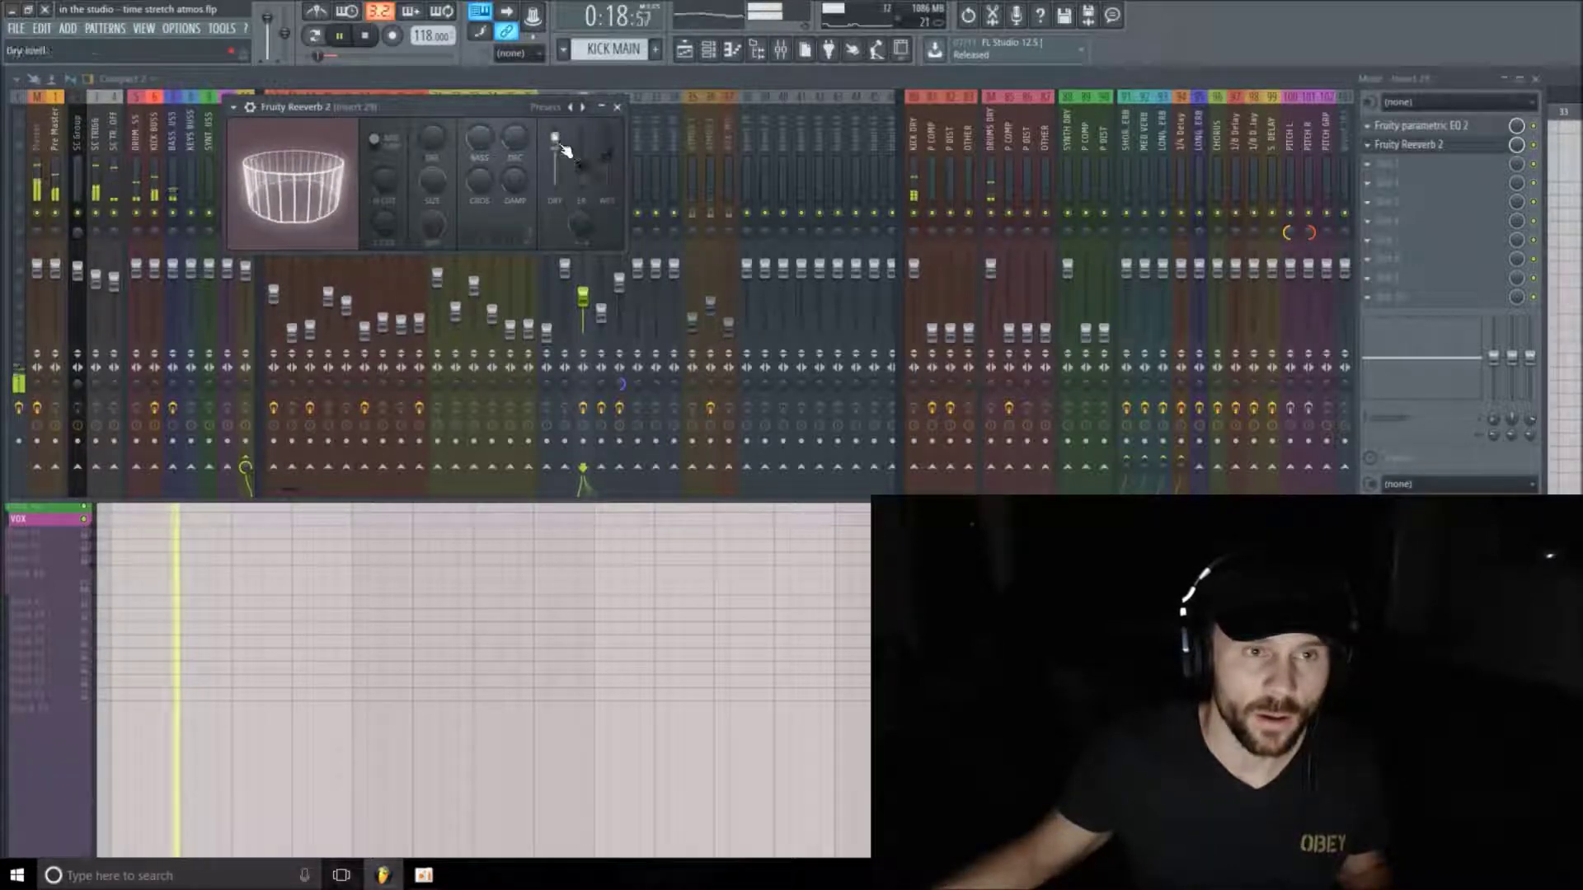
{"action": "mouse_move", "coordinate": [583, 159]}
{"action": "left_mouse_down"}
{"action": "mouse_move", "coordinate": [559, 190]}
{"action": "mouse_move", "coordinate": [555, 165]}
{"action": "left_mouse_up"}
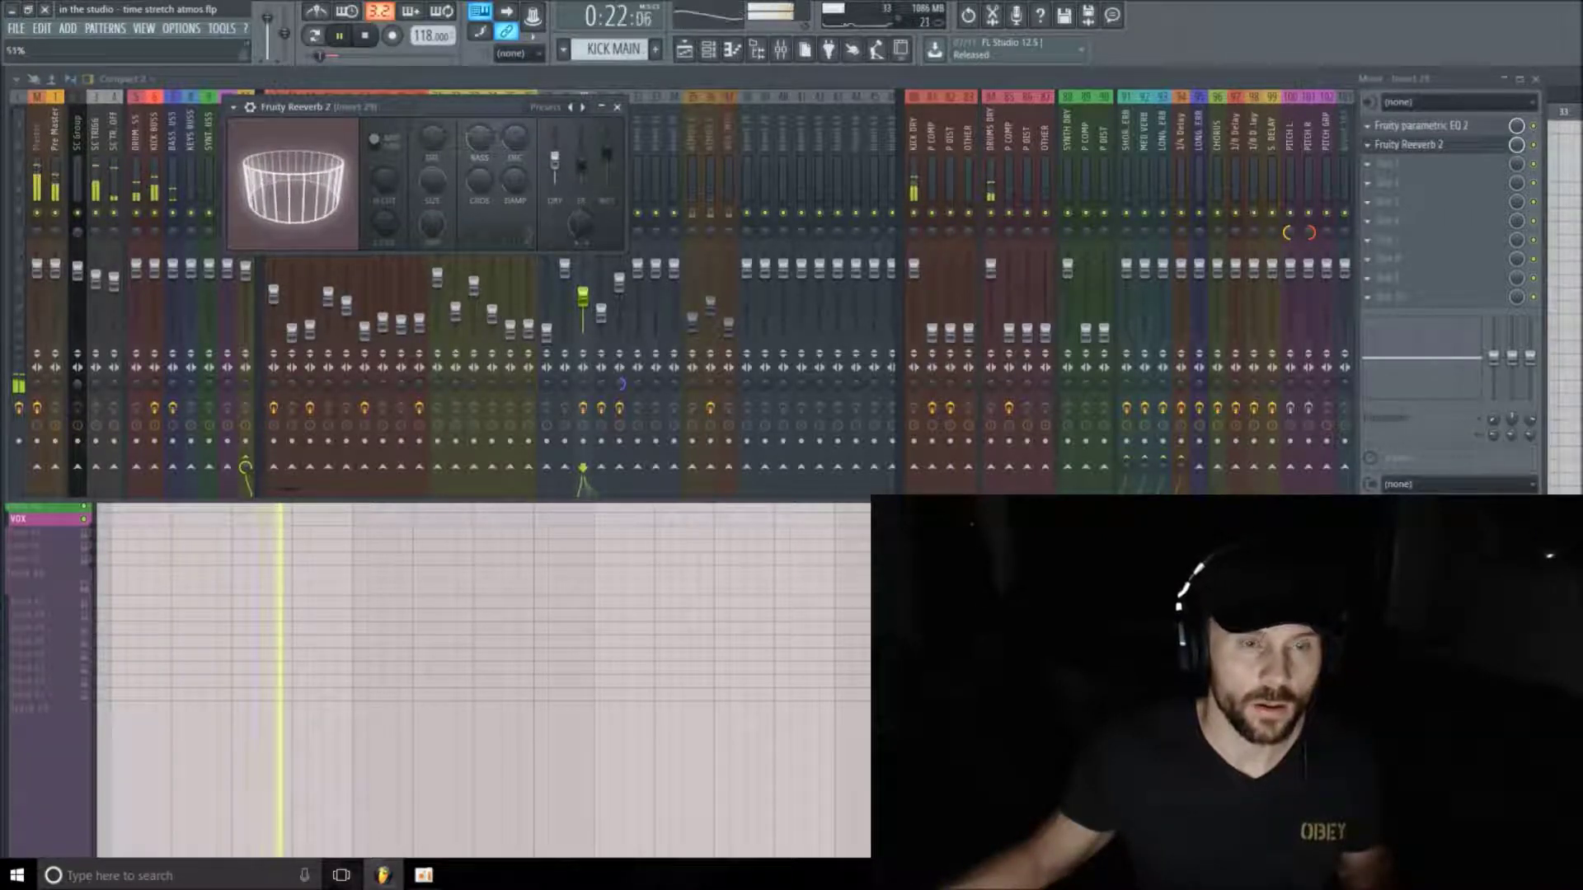
{"action": "left_click_drag", "start_coordinate": [606, 153], "coordinate": [555, 155]}
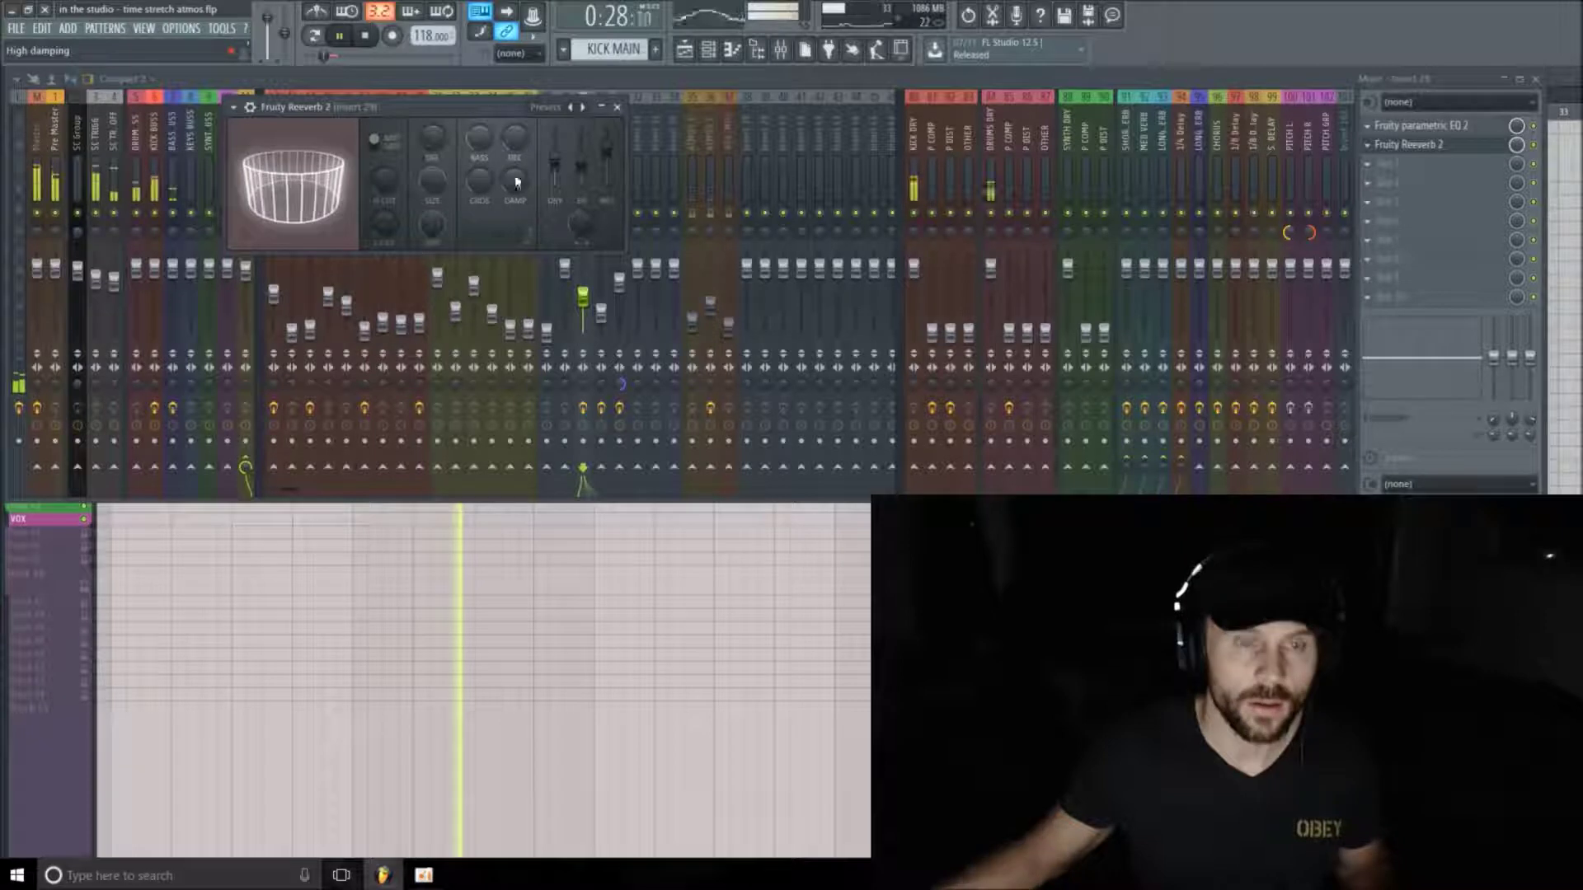
Listen to Insert 29's reverb setting with the beat and close Fruity Reeverb 2
{"action": "key", "text": "space"}
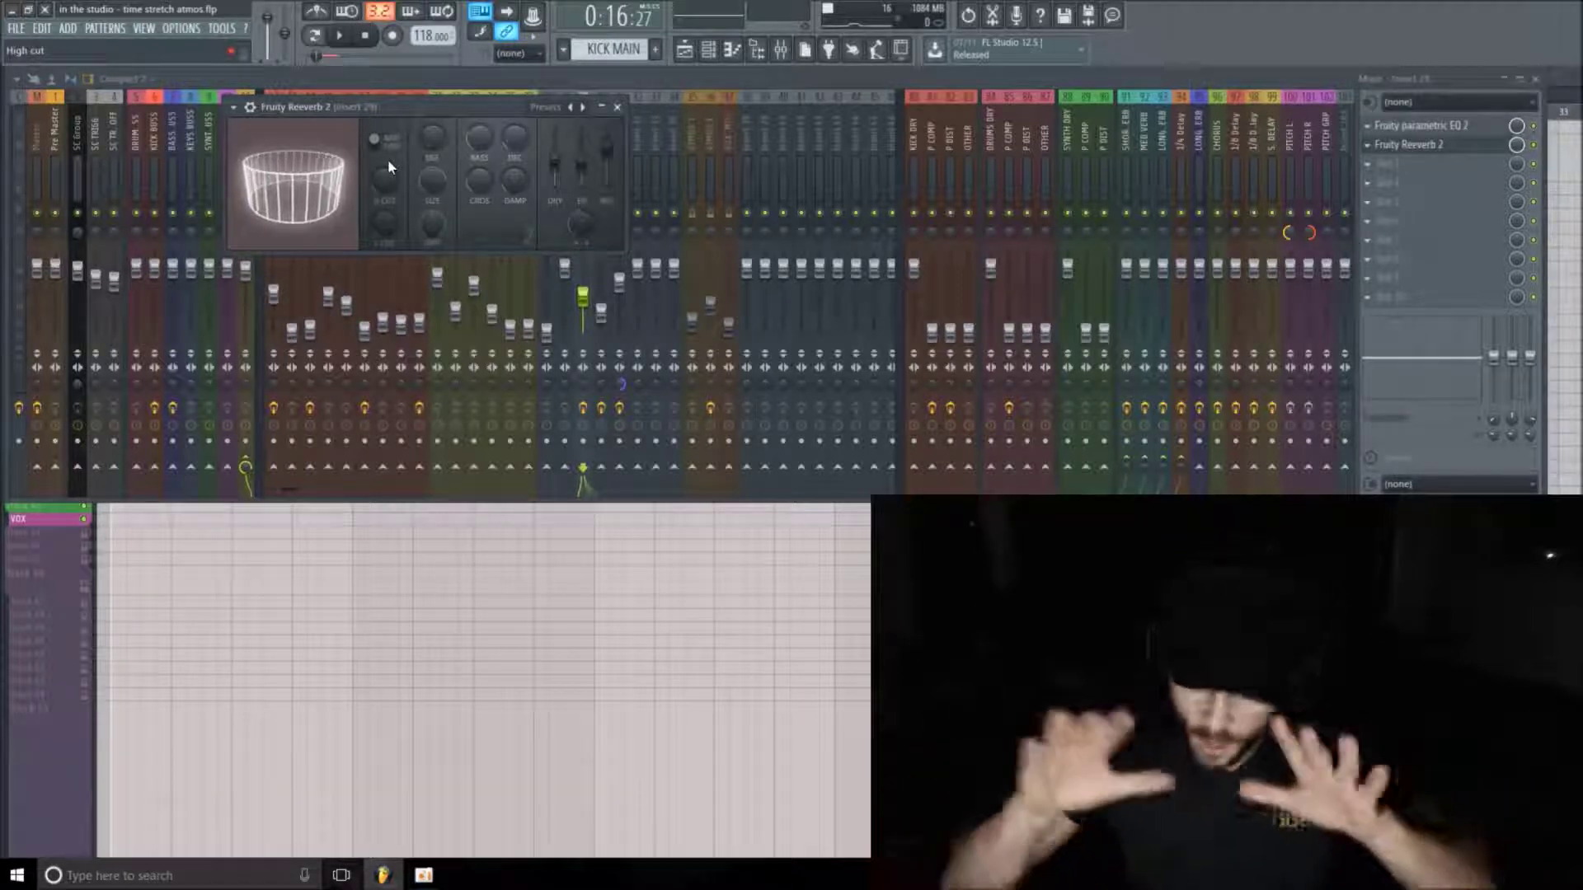
{"action": "left_click_drag", "start_coordinate": [487, 110], "coordinate": [519, 129]}
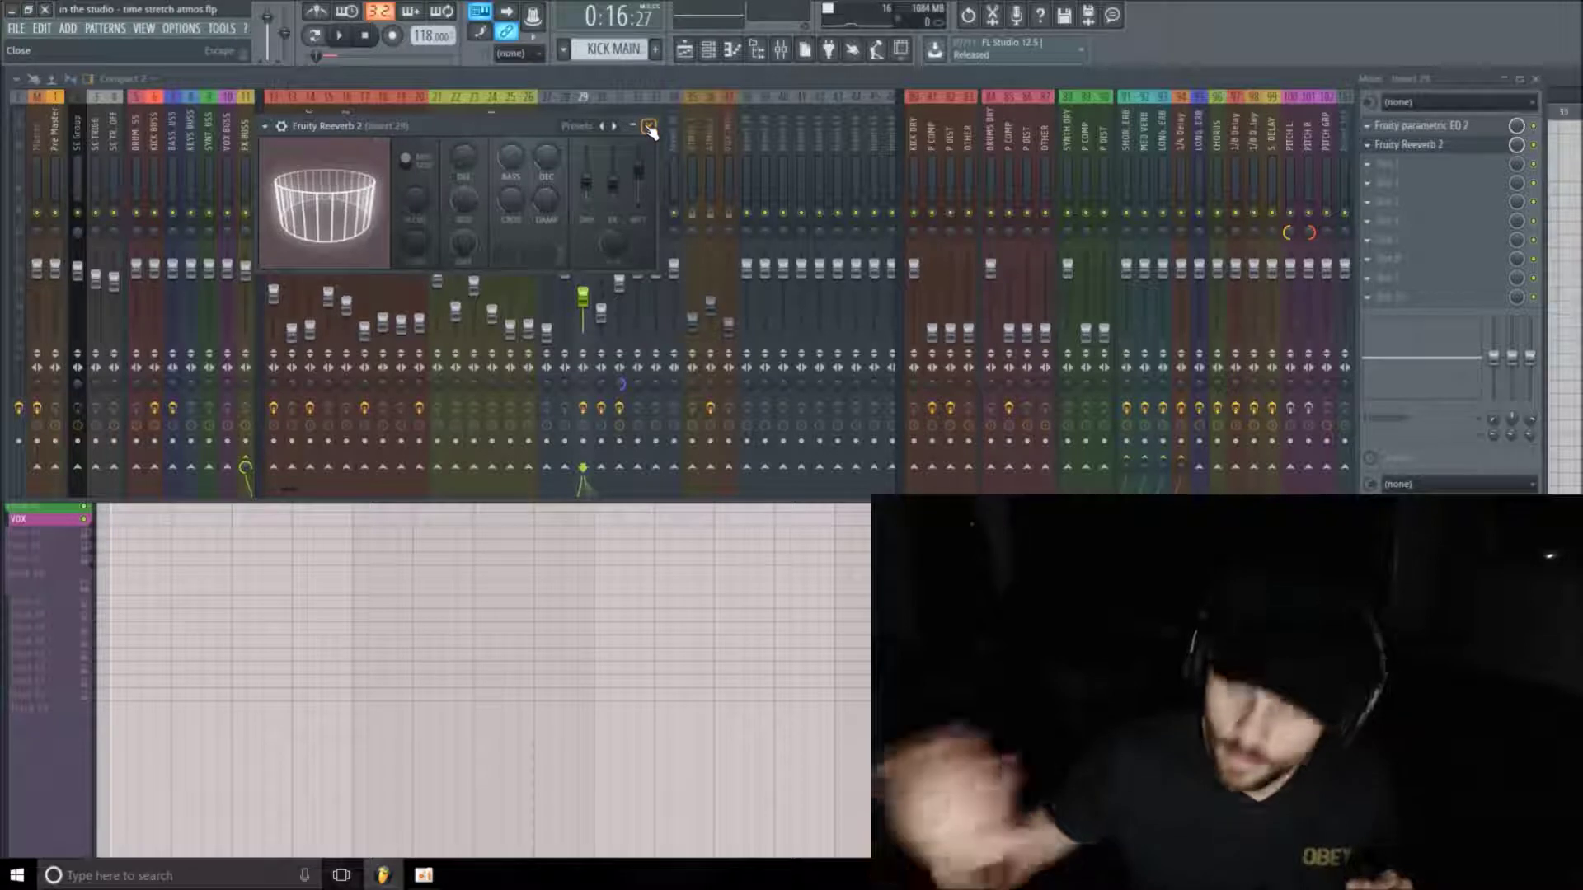
{"action": "key", "text": "space"}
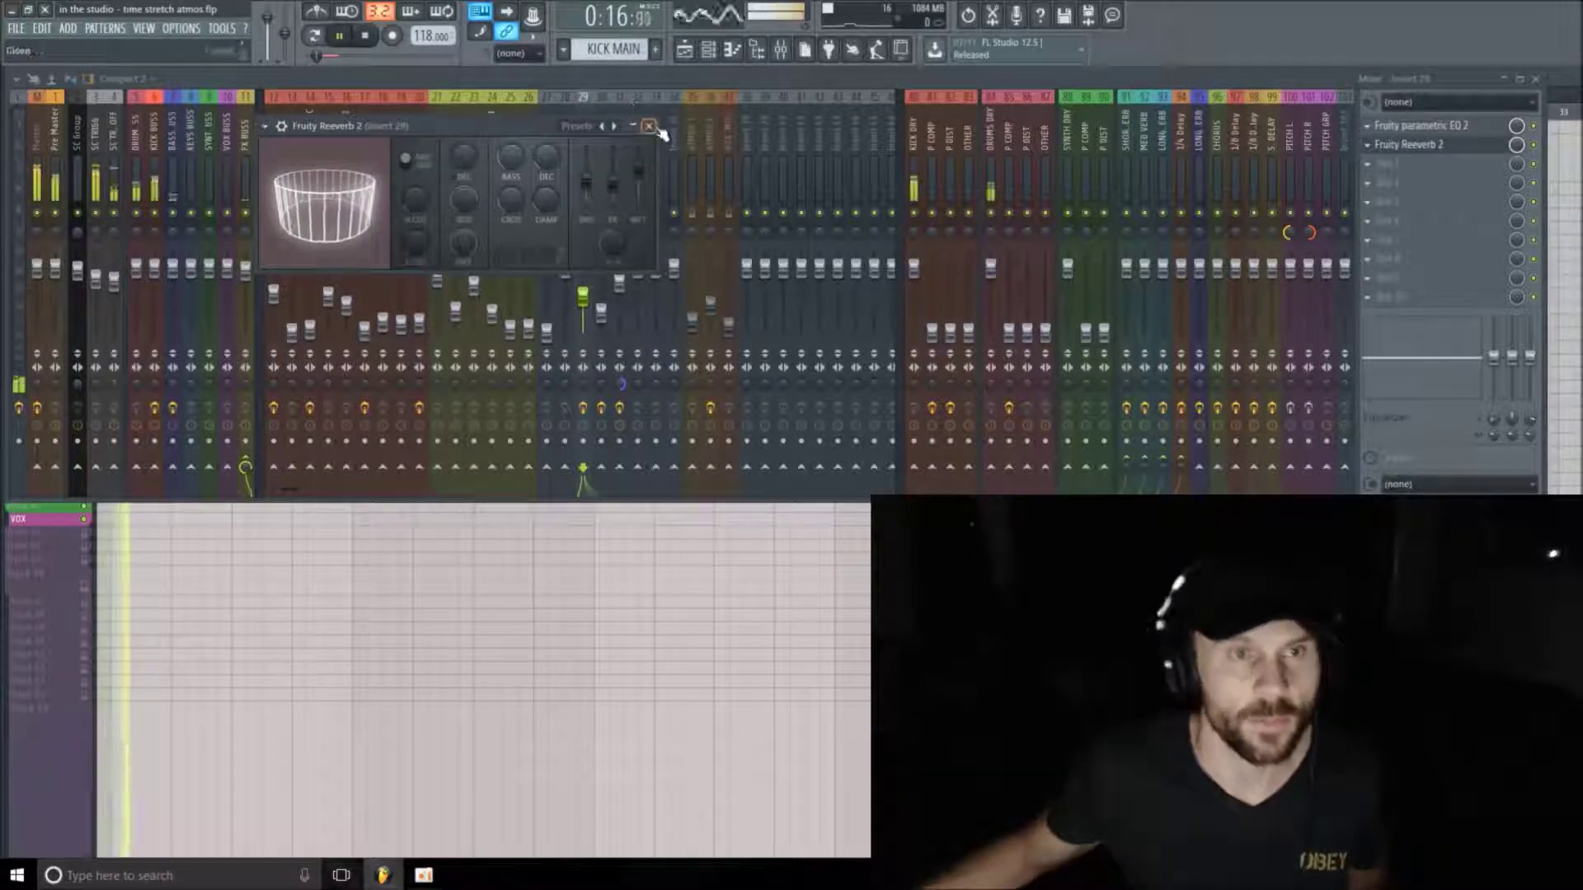
{"action": "left_click", "coordinate": [648, 126]}
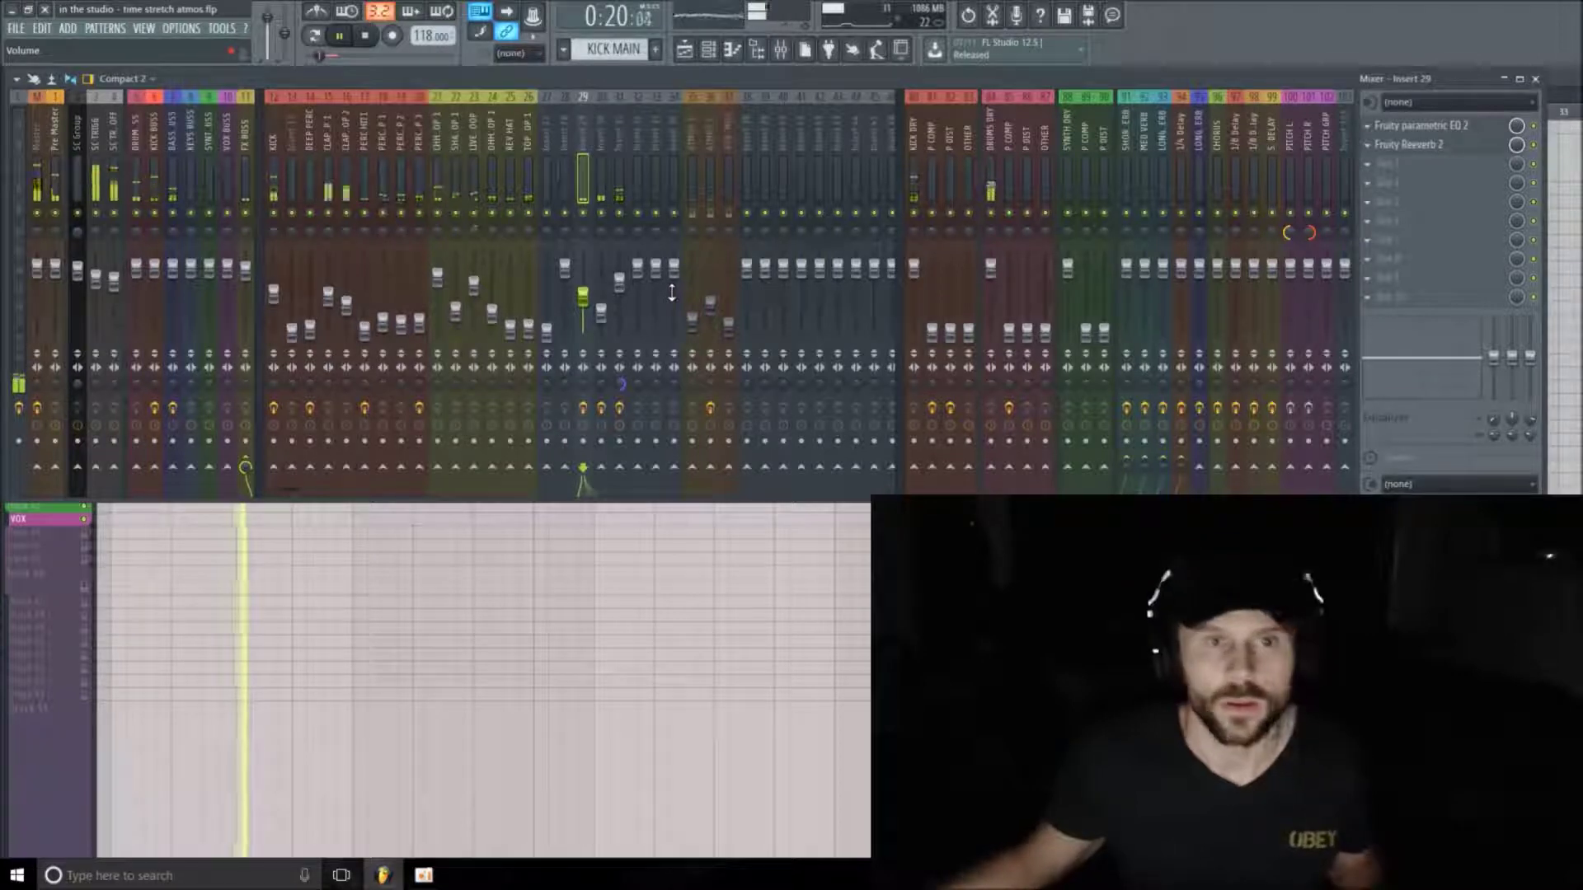
{"action": "key", "text": "space"}
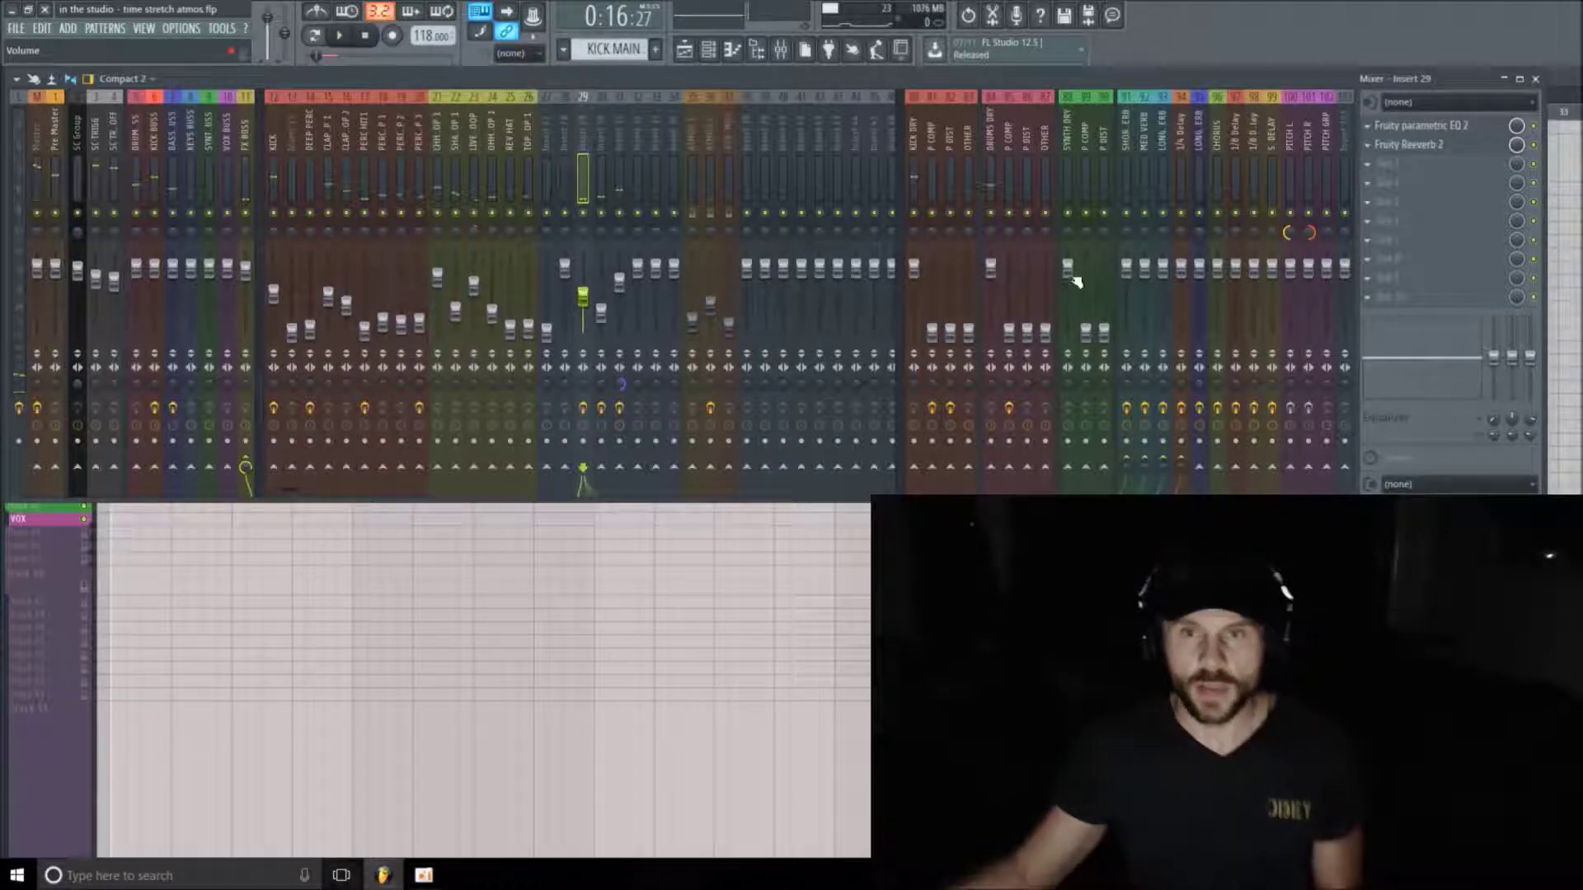
Load Kickstart in Insert 29's tenth effect slot and move its window clear of the channel's fader
{"action": "left_click", "coordinate": [1434, 303]}
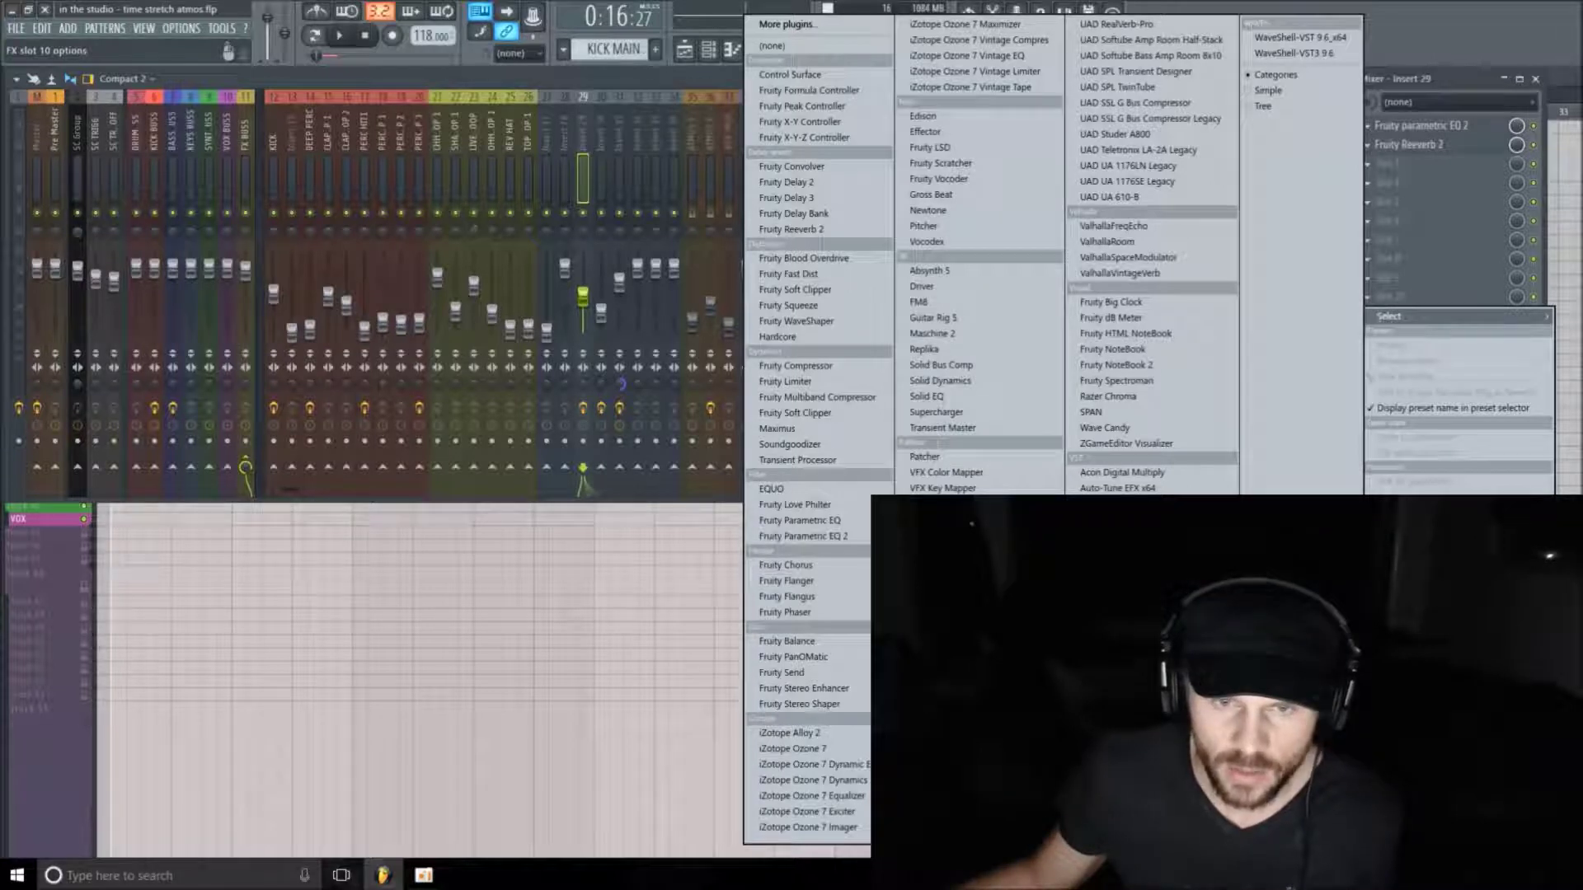
{"action": "left_click", "coordinate": [1113, 659]}
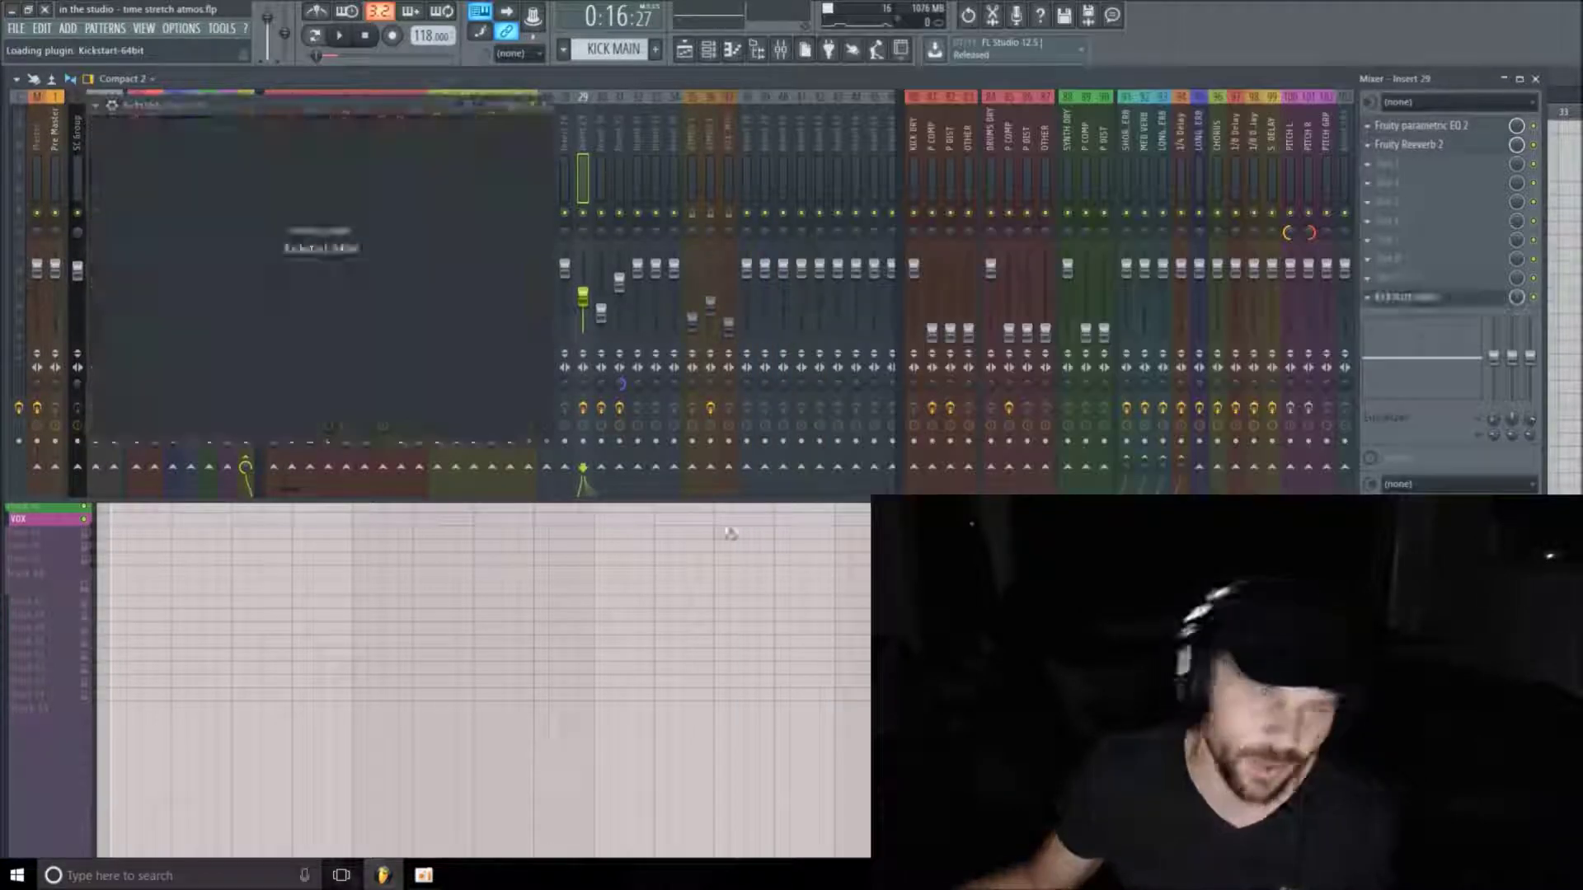
{"action": "mouse_move", "coordinate": [371, 97]}
{"action": "left_mouse_down"}
{"action": "mouse_move", "coordinate": [329, 67]}
{"action": "mouse_move", "coordinate": [358, 107]}
{"action": "left_mouse_up"}
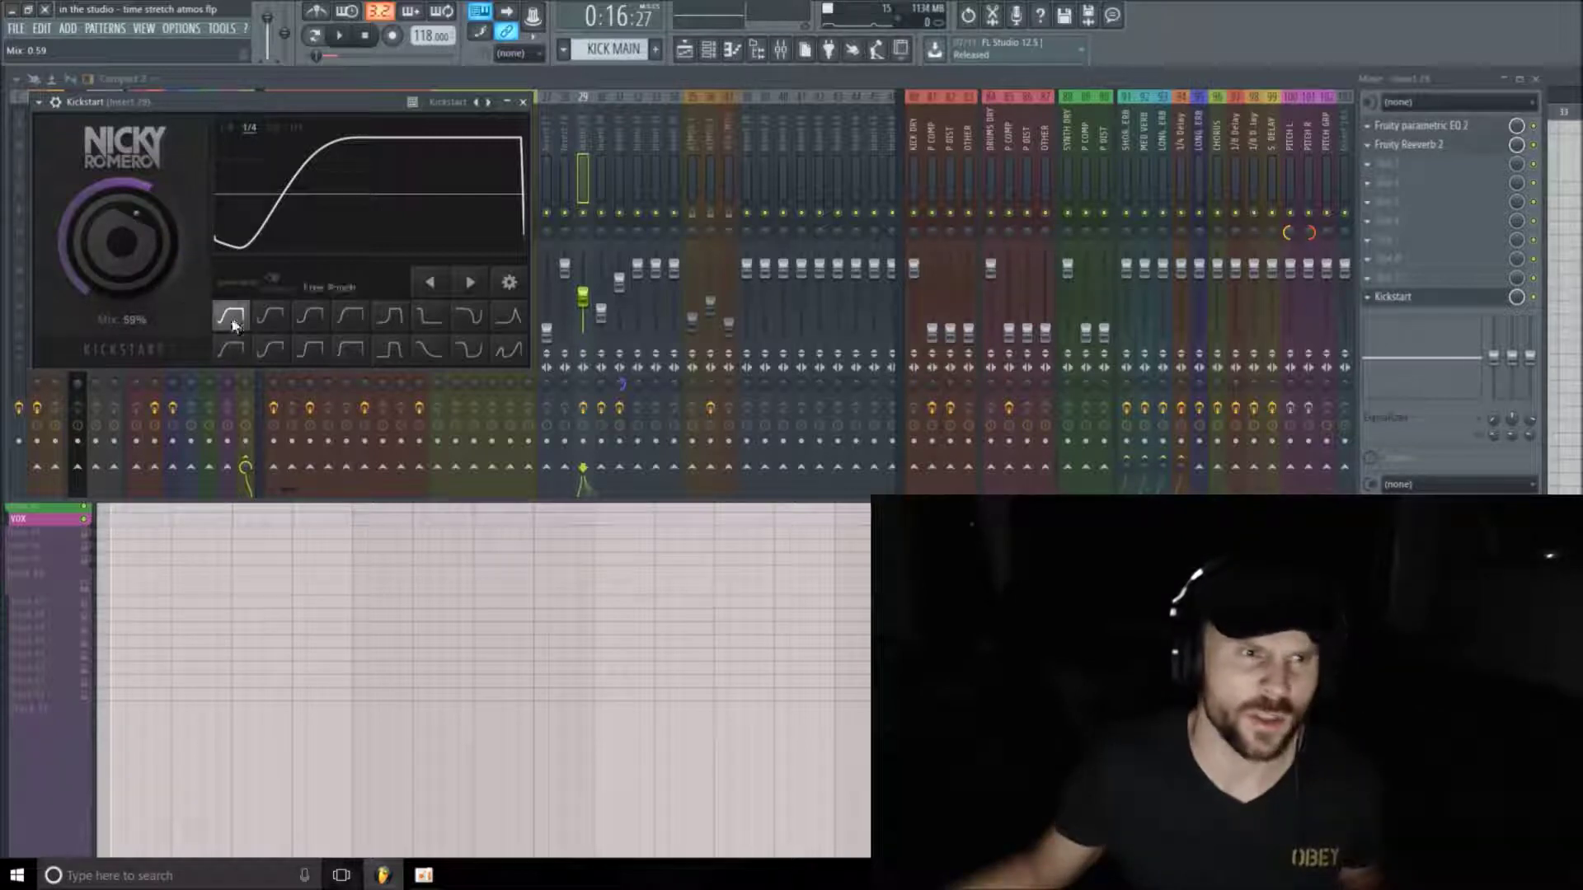
Compare Kickstart's ducking at full and lower mix amounts during playback, set the mix to 25% and close the plugin
{"action": "key", "text": "space"}
{"action": "left_click_drag", "start_coordinate": [140, 247], "coordinate": [140, 215]}
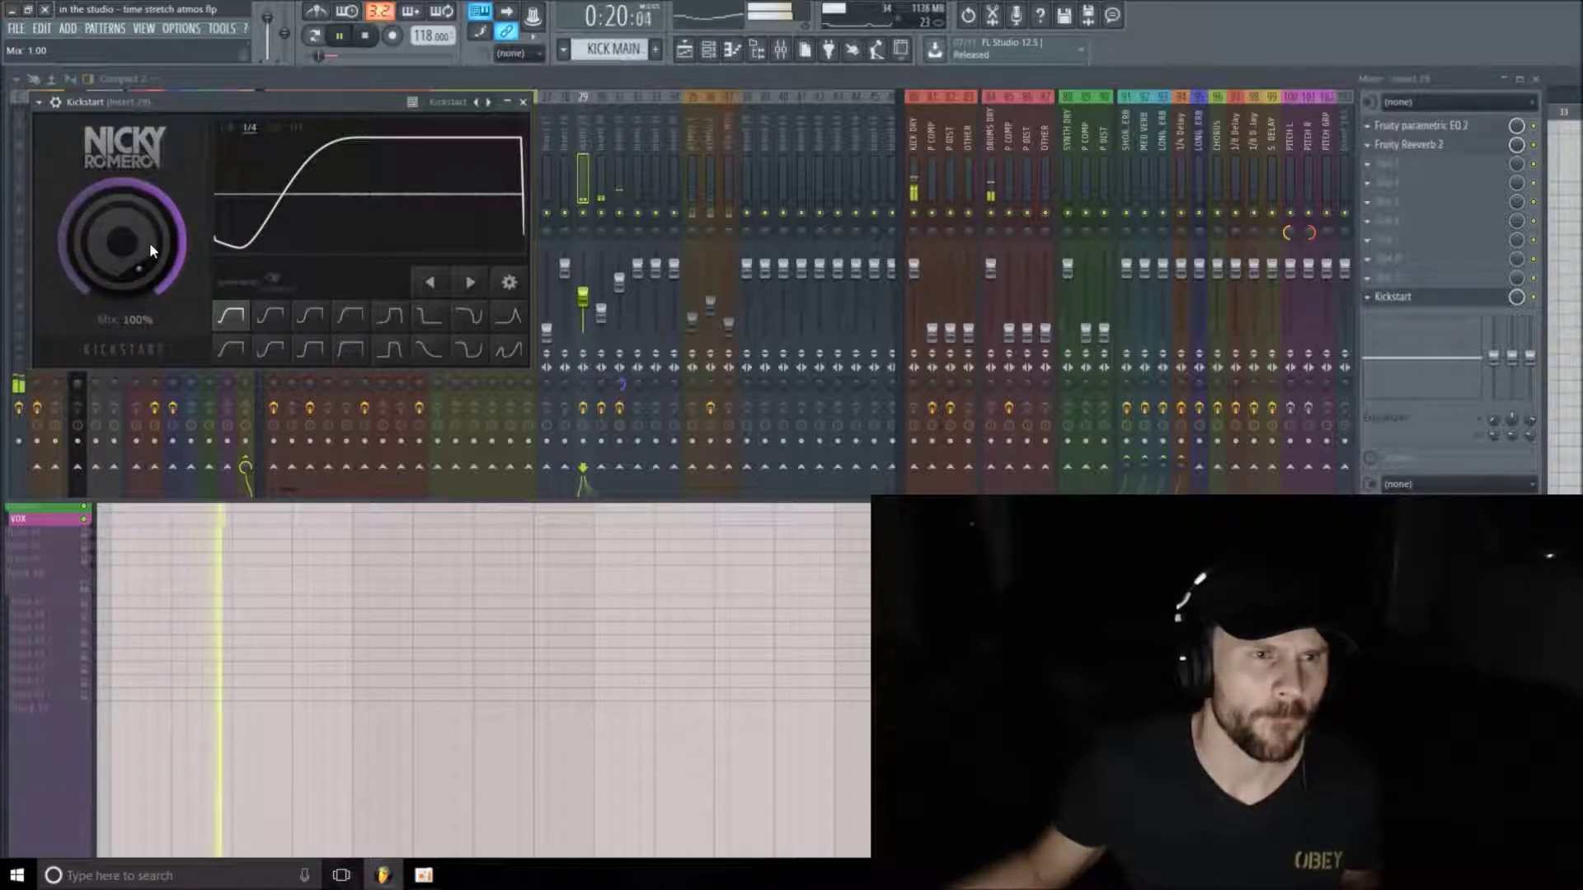
{"action": "left_click_drag", "start_coordinate": [150, 243], "coordinate": [150, 286]}
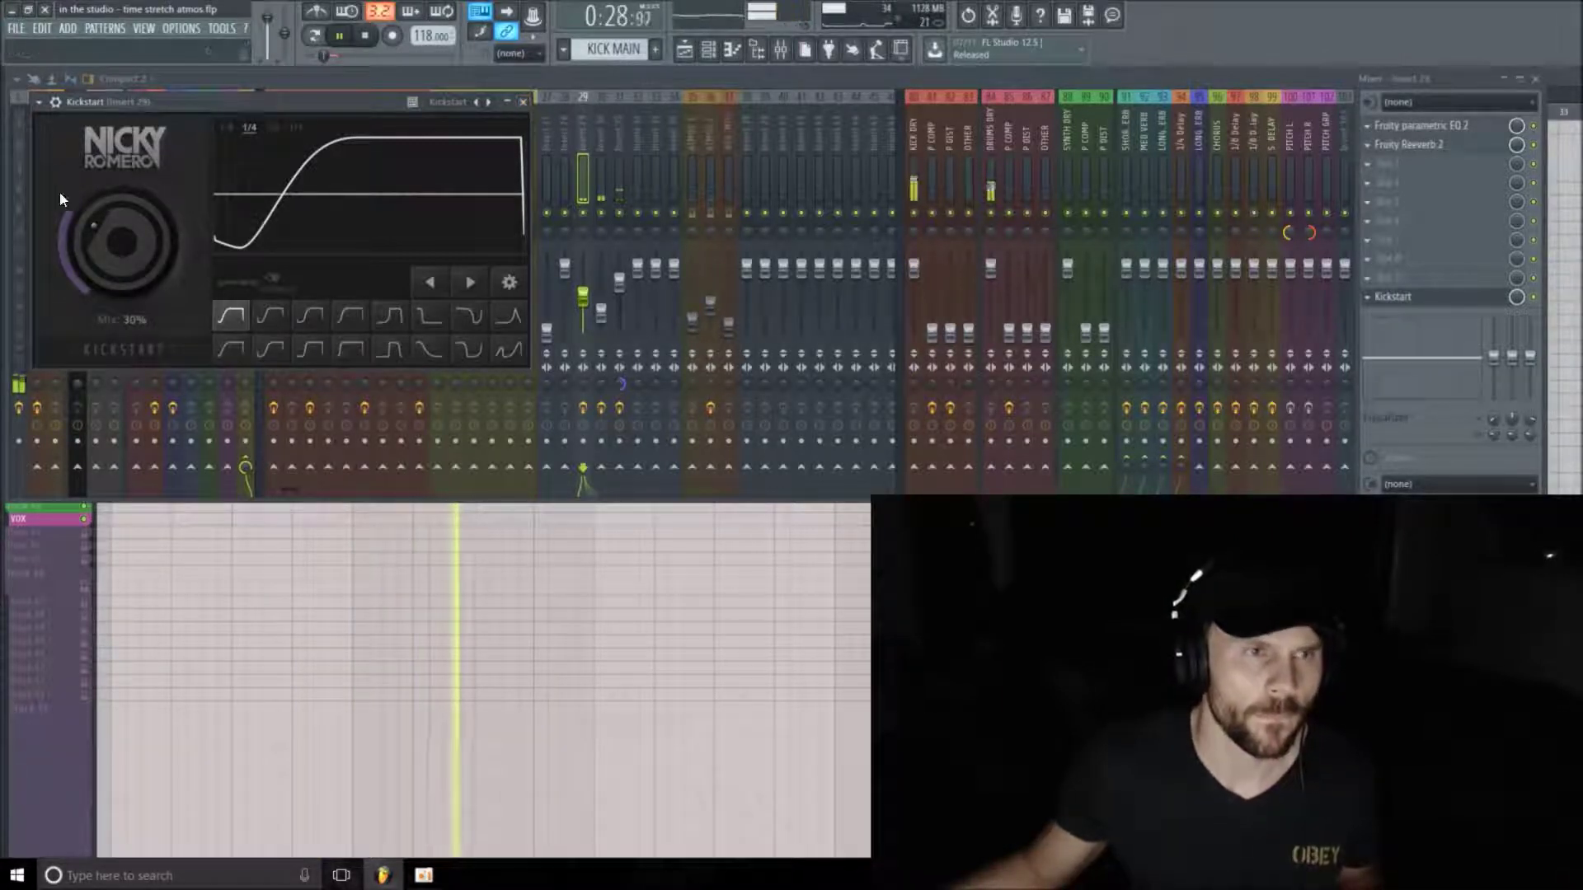
{"action": "left_click_drag", "start_coordinate": [82, 221], "coordinate": [82, 231]}
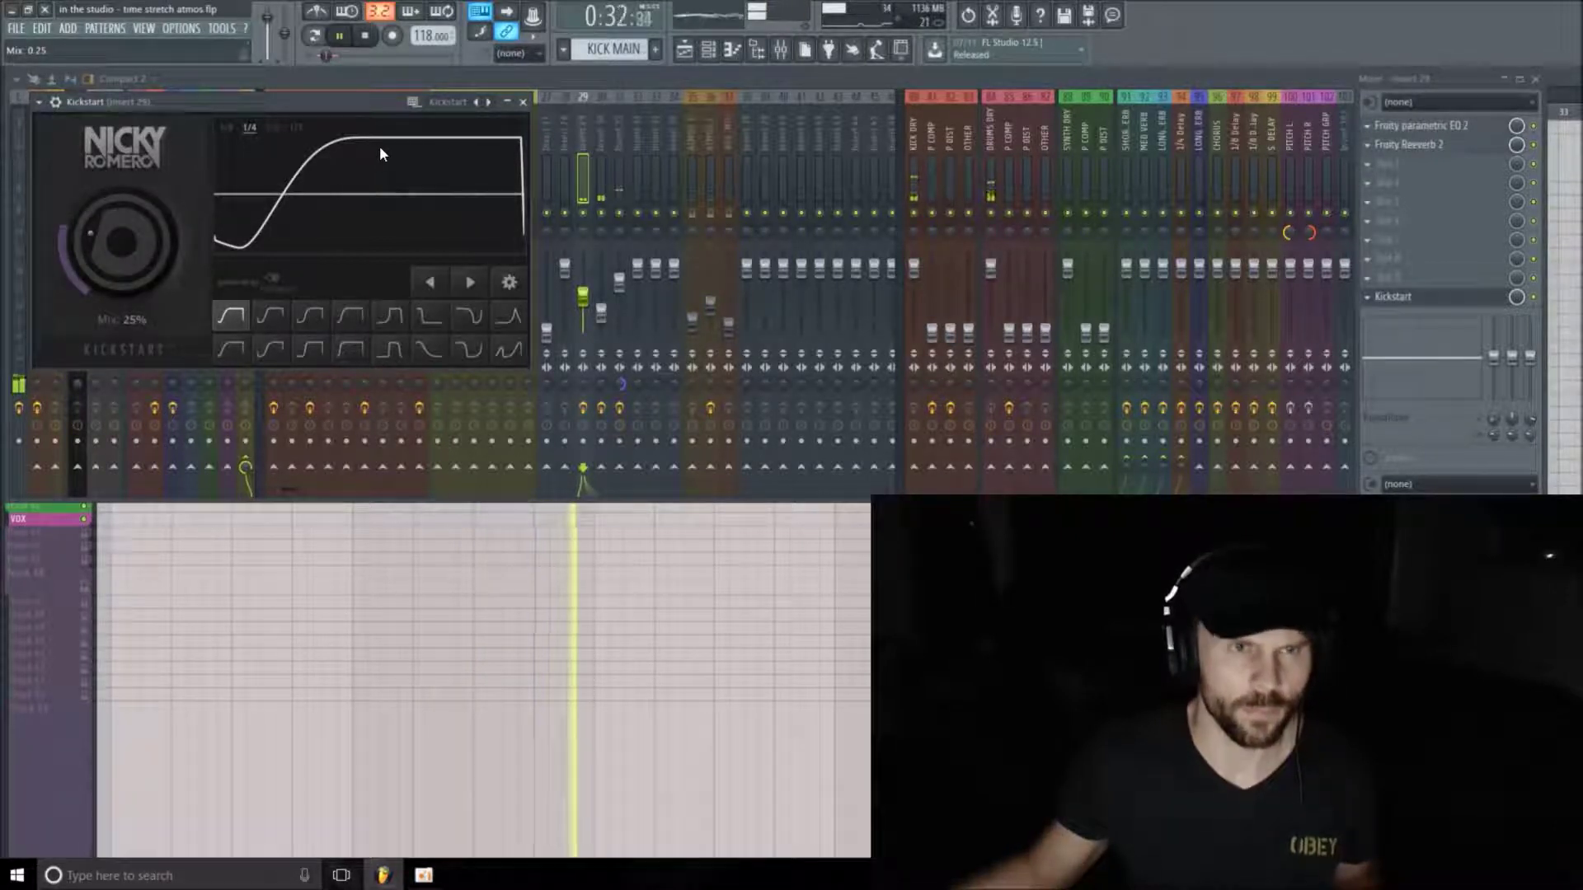
{"action": "left_click", "coordinate": [523, 102]}
{"action": "key", "text": "space"}
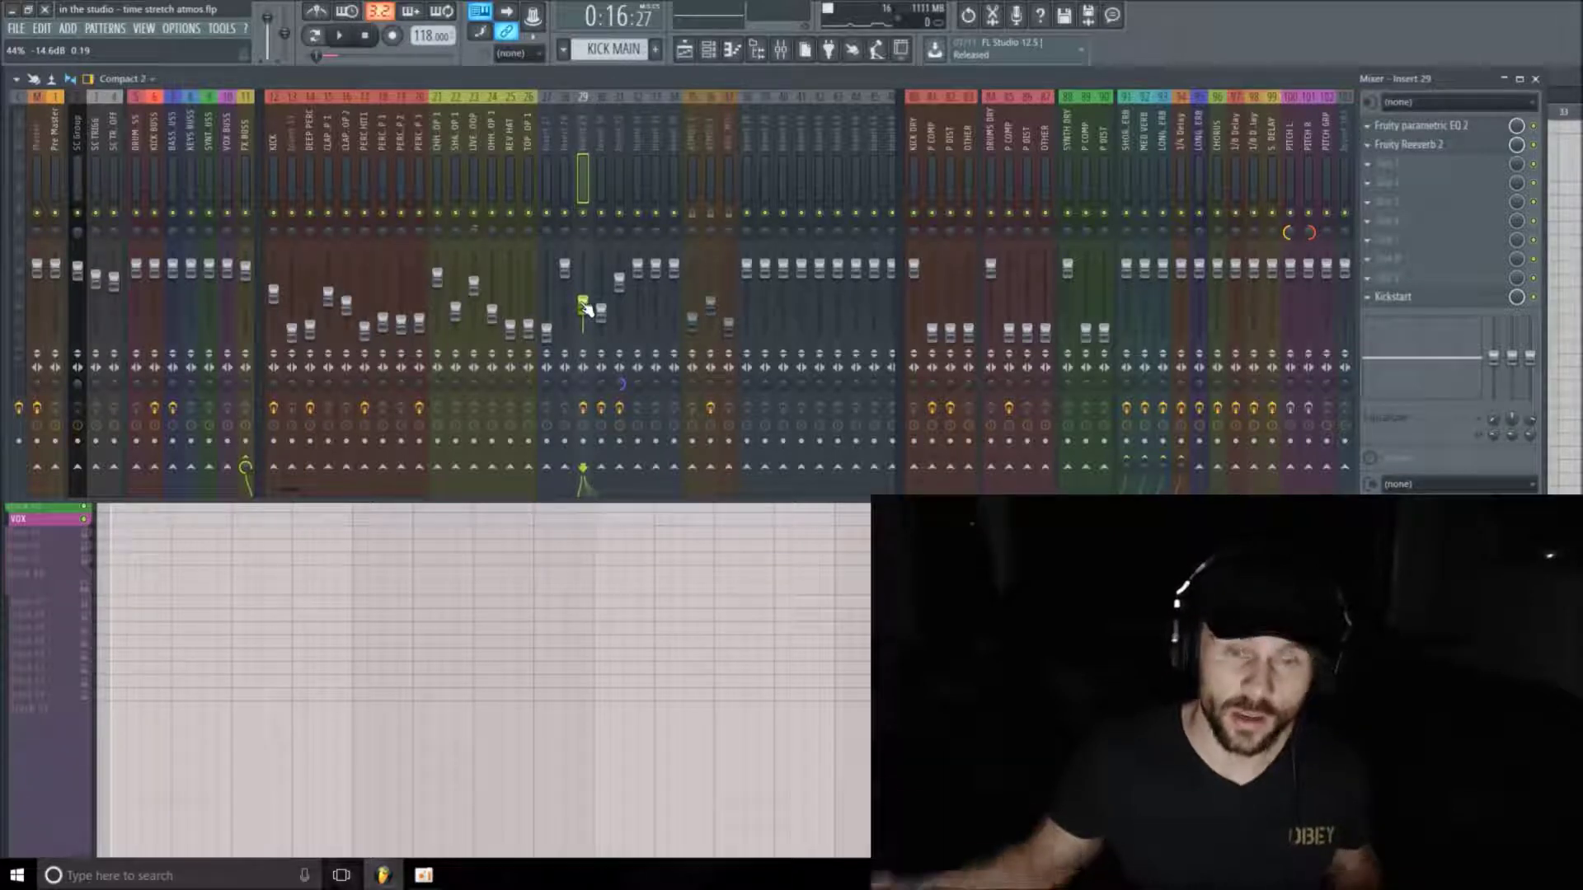
Lower Insert 29's volume fader in small moves to about -31 dB, checking the level against the playing beat
{"action": "key", "text": "space"}
{"action": "left_click_drag", "start_coordinate": [590, 320], "coordinate": [591, 344]}
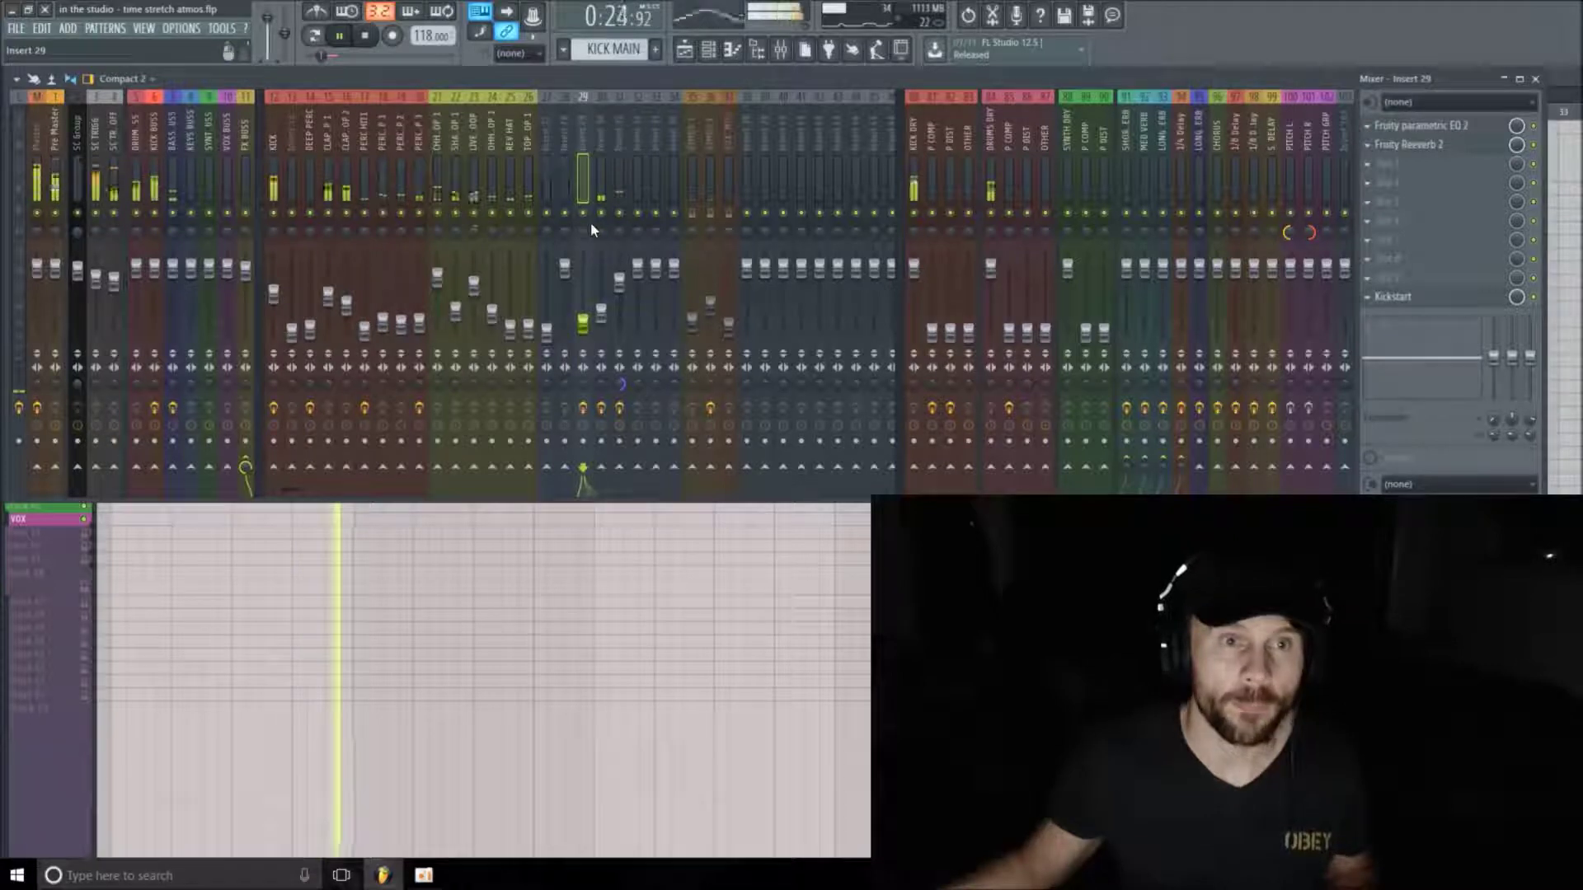
{"action": "left_click_drag", "start_coordinate": [591, 334], "coordinate": [591, 336]}
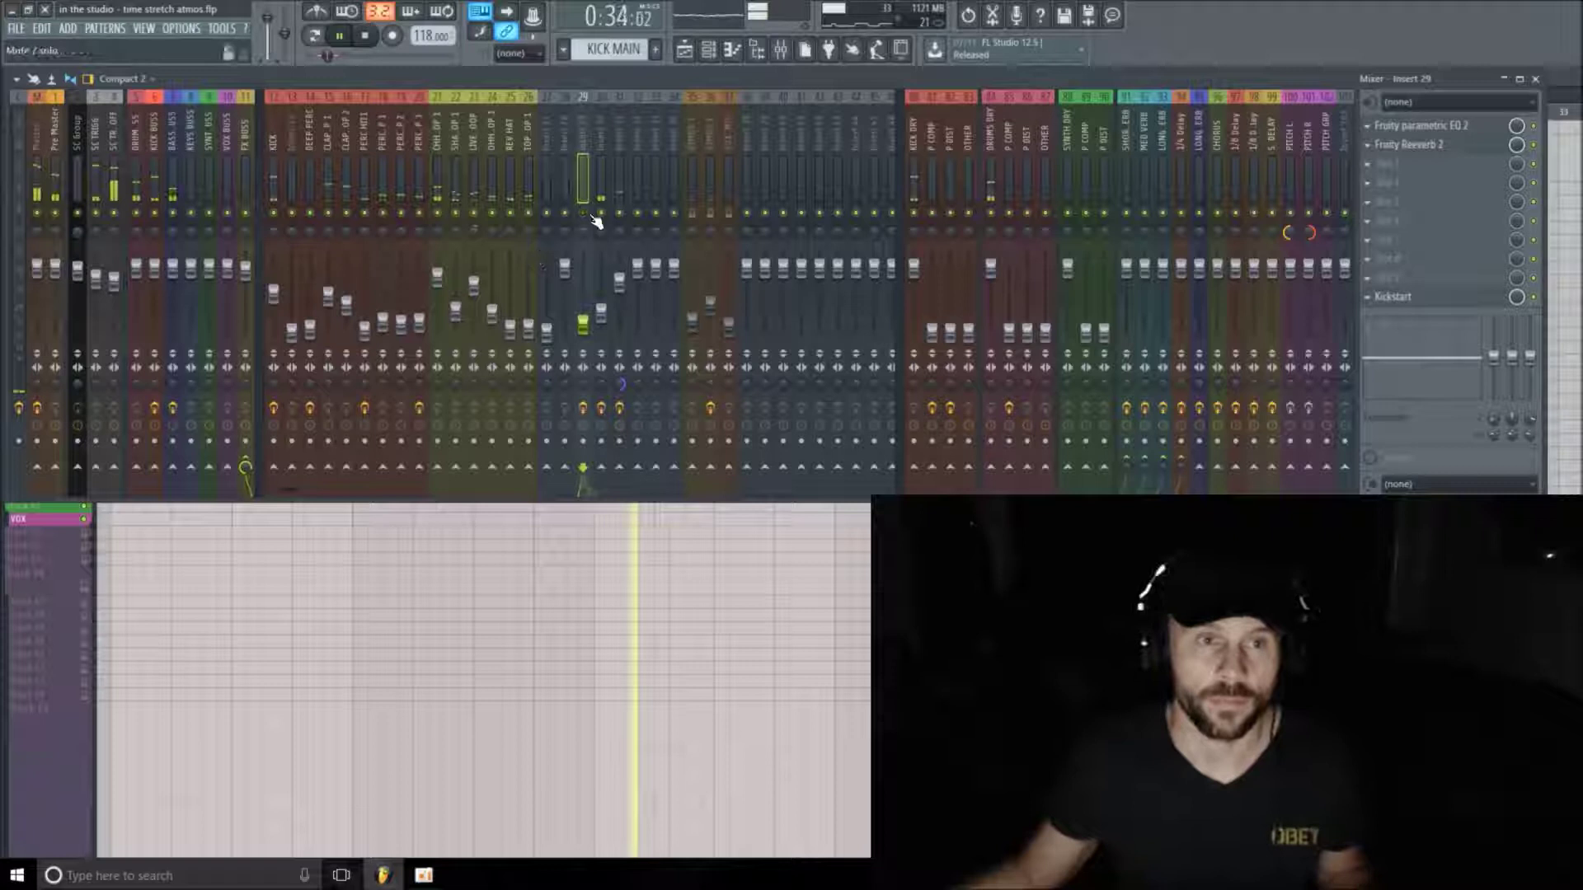
{"action": "key", "text": "space"}
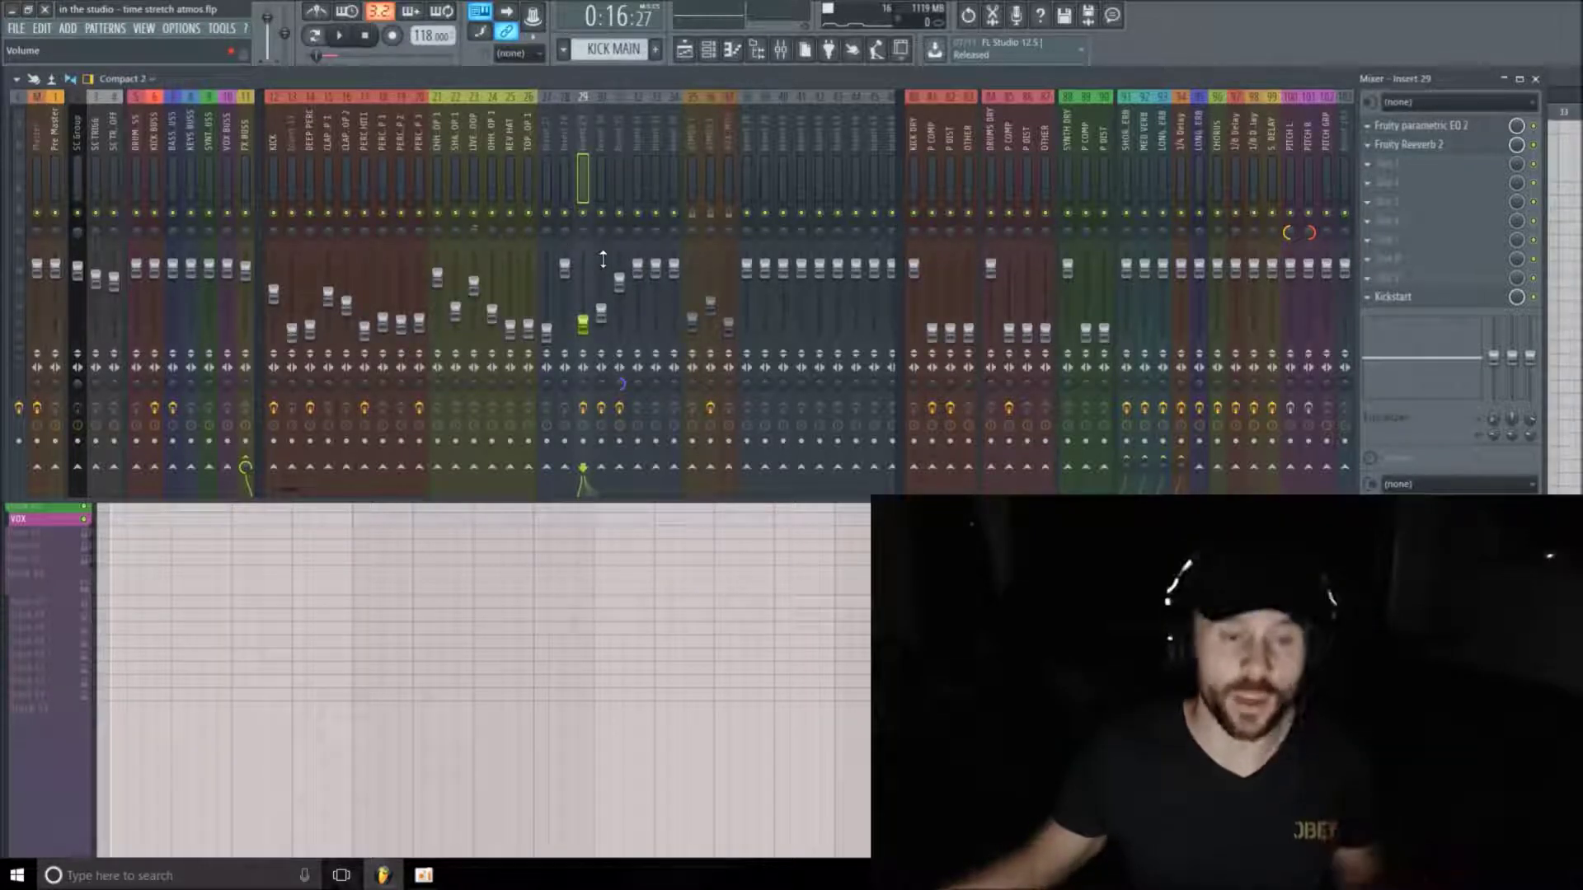
{"action": "key", "text": "space"}
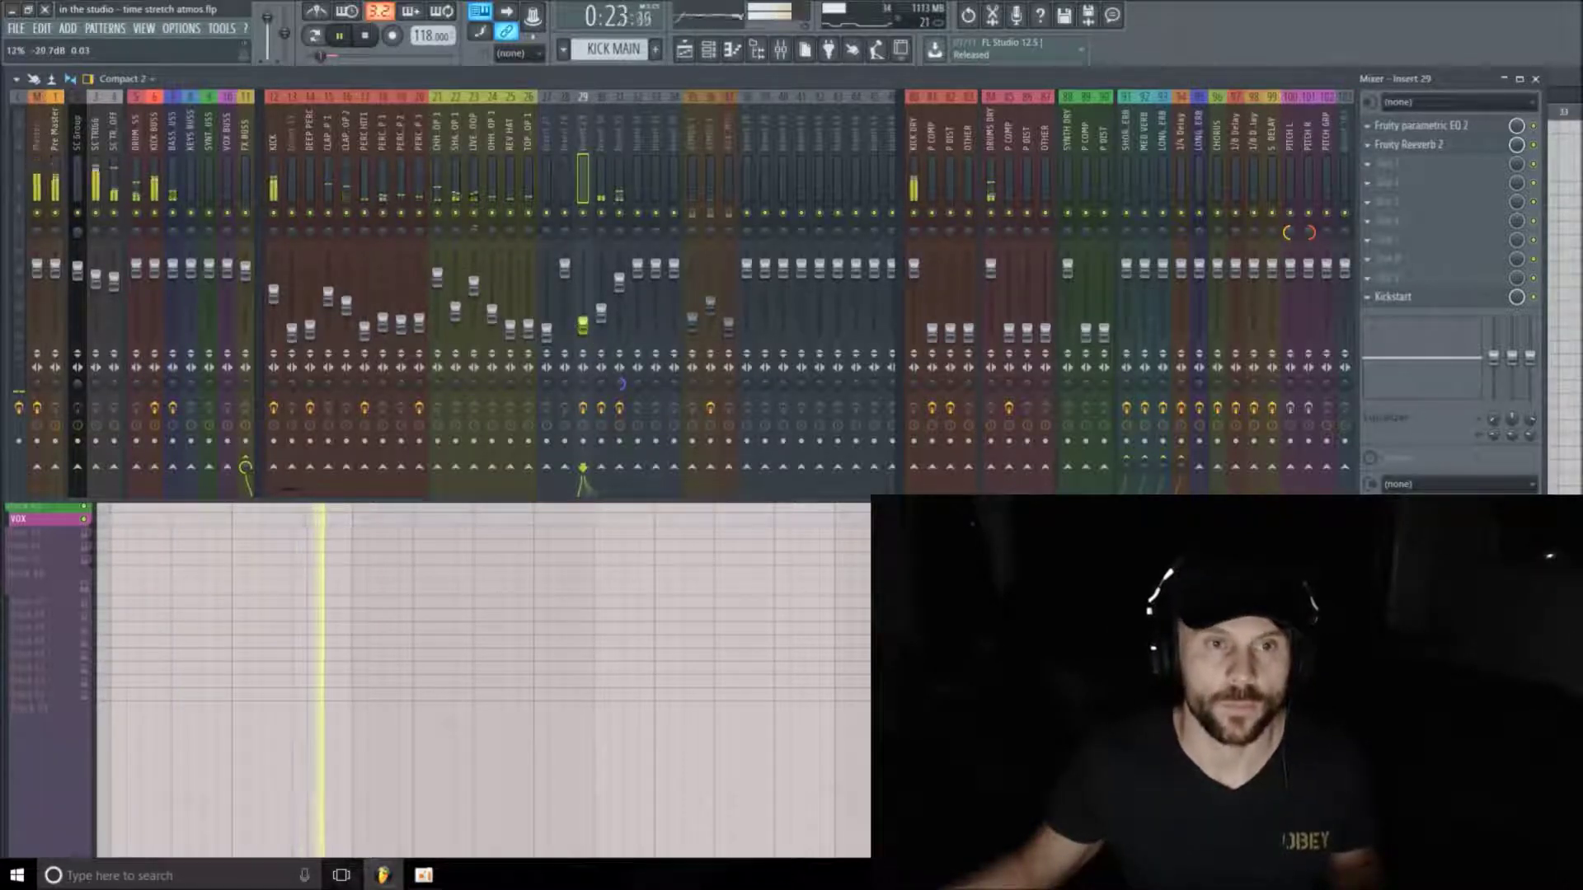
{"action": "left_click_drag", "start_coordinate": [583, 324], "coordinate": [587, 331]}
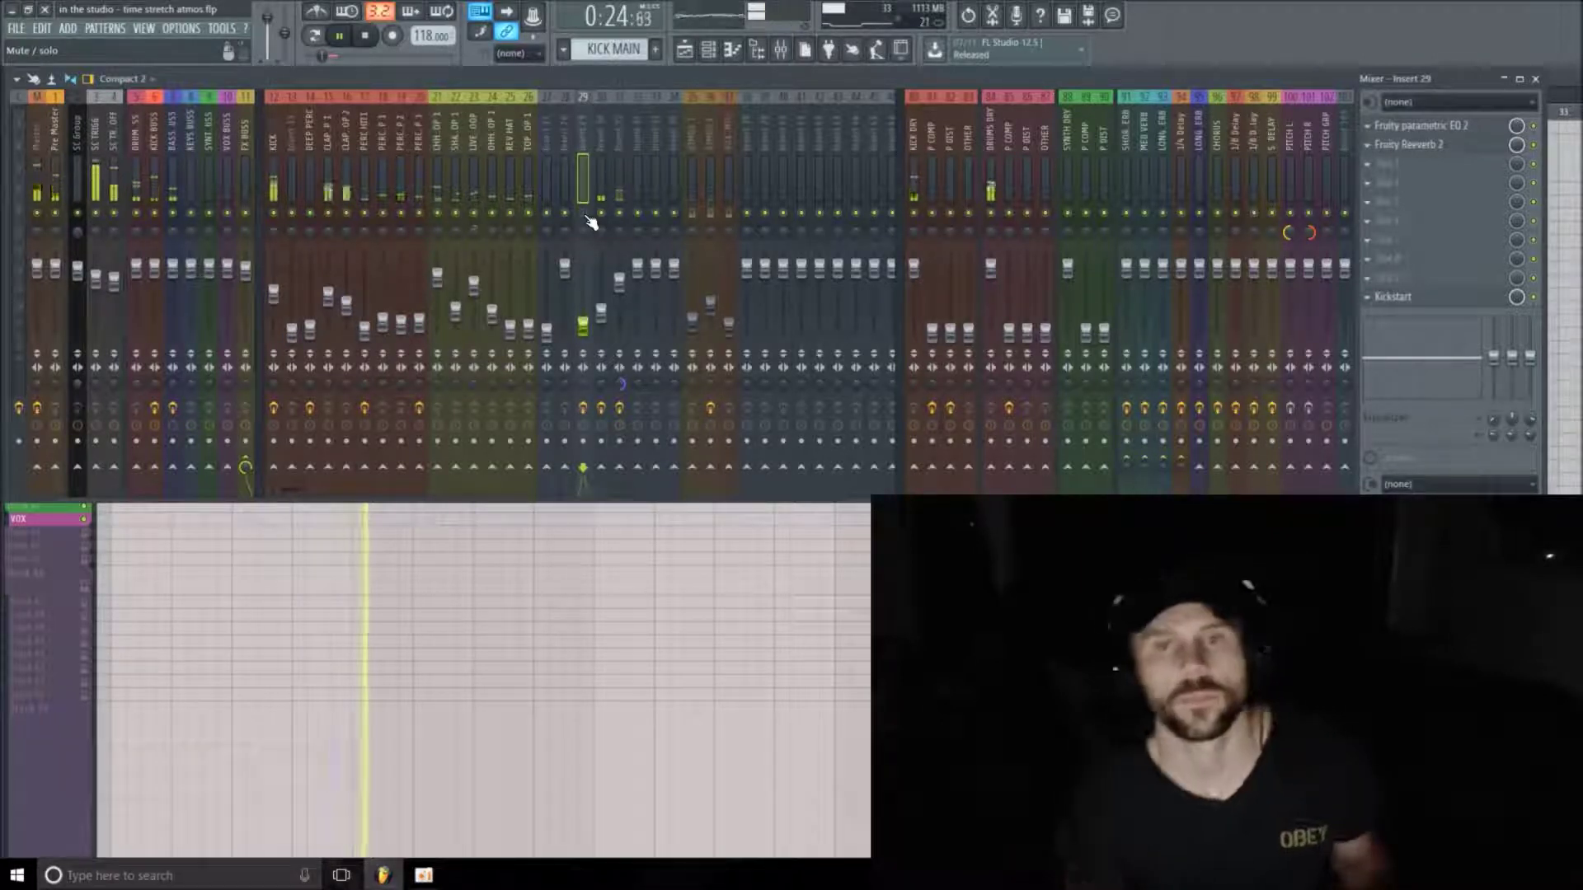
{"action": "key", "text": "space"}
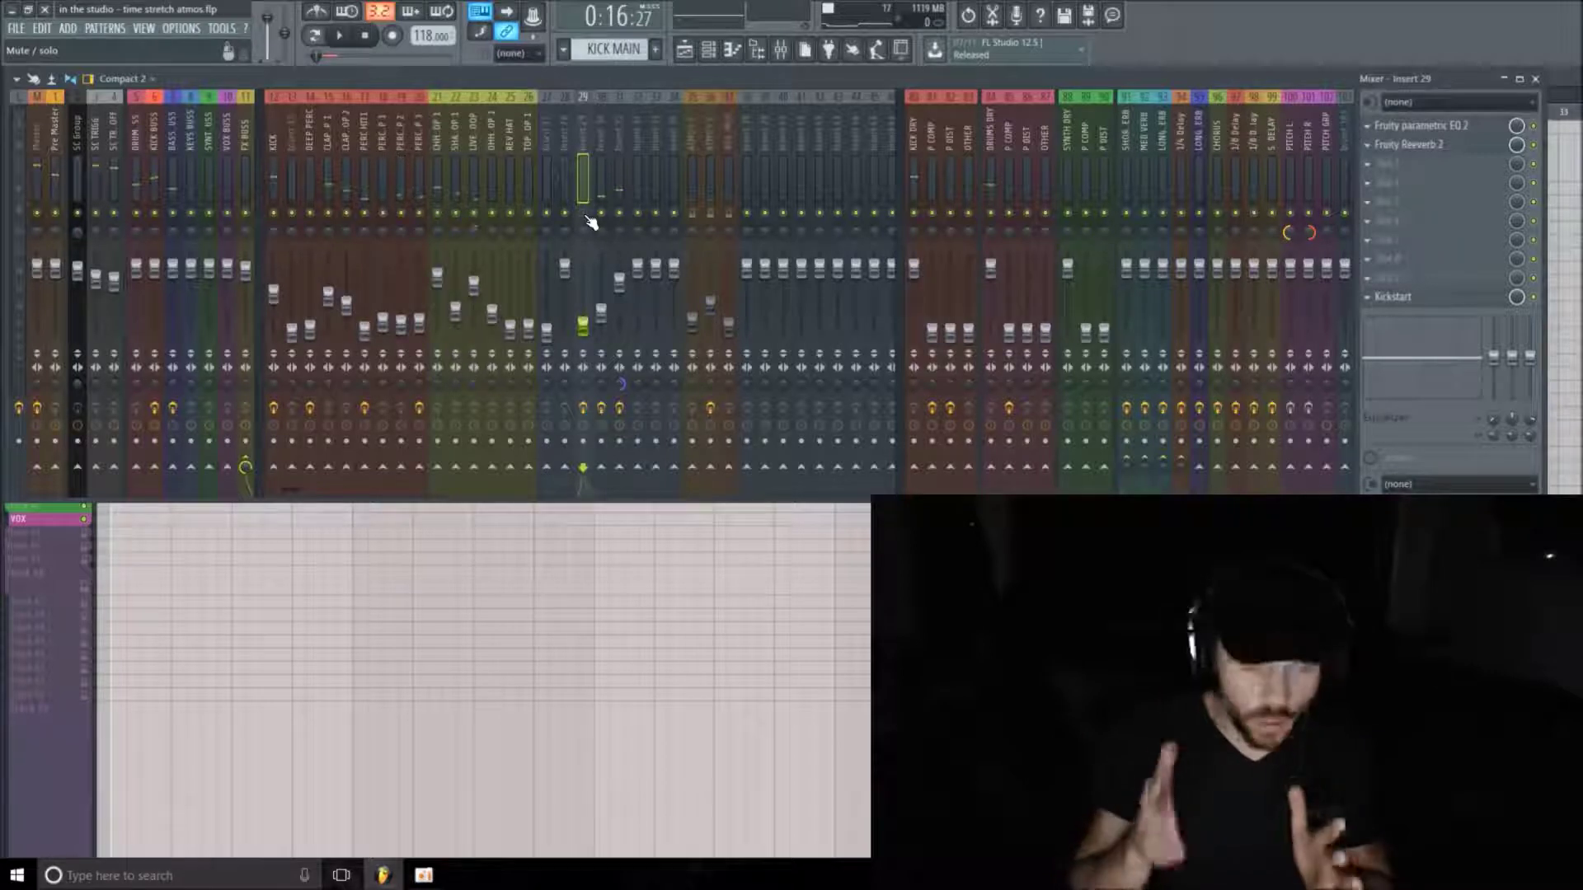